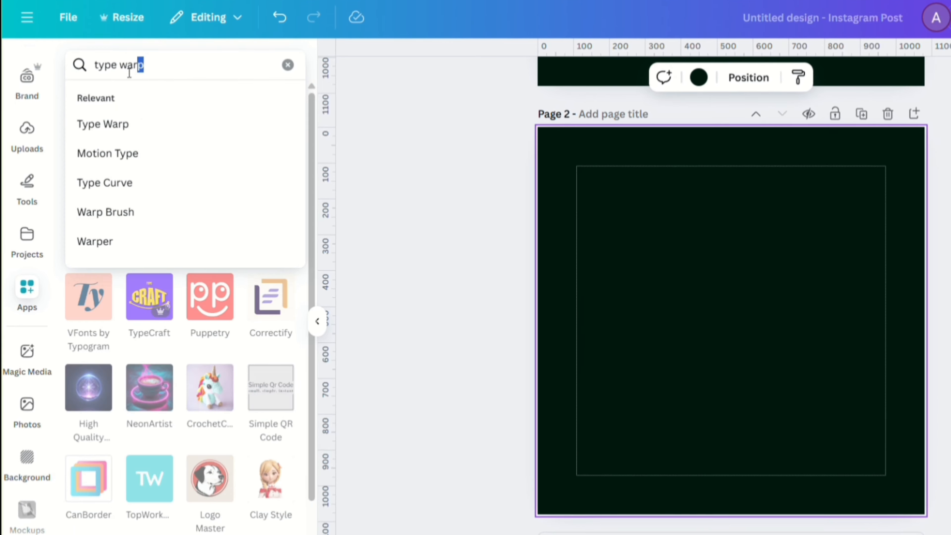
Step: Search the apps for "type warp" and open the Type Warp app
{"action": "left_click", "coordinate": [179, 70]}
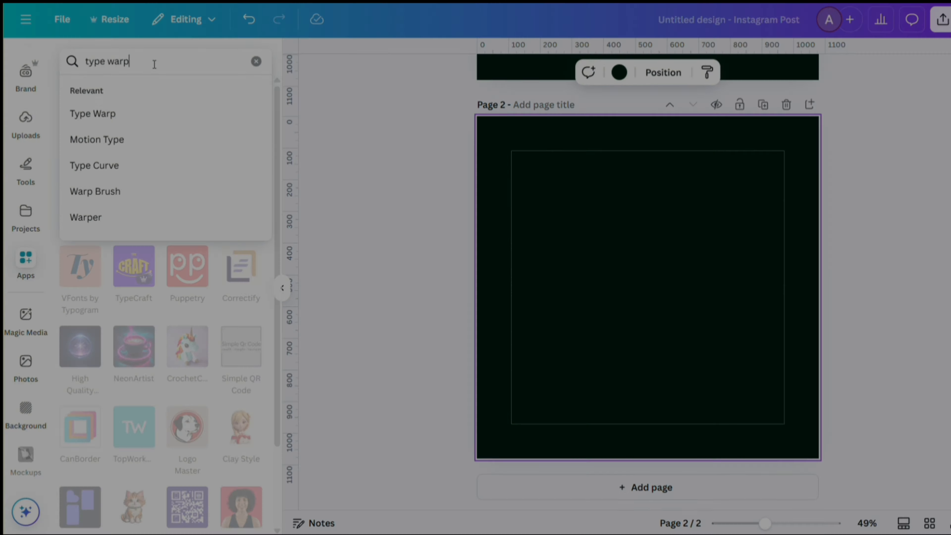
{"action": "key", "text": "Return"}
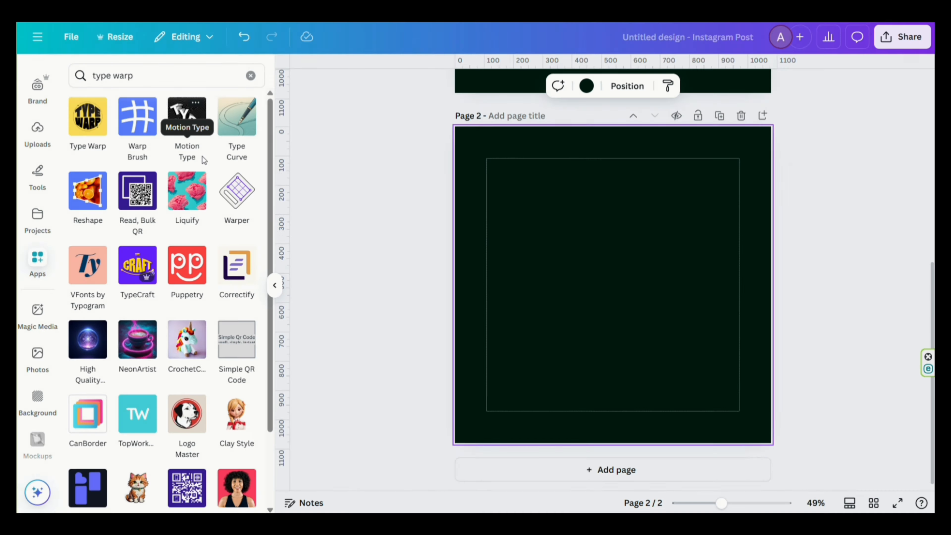
{"action": "left_click", "coordinate": [79, 139]}
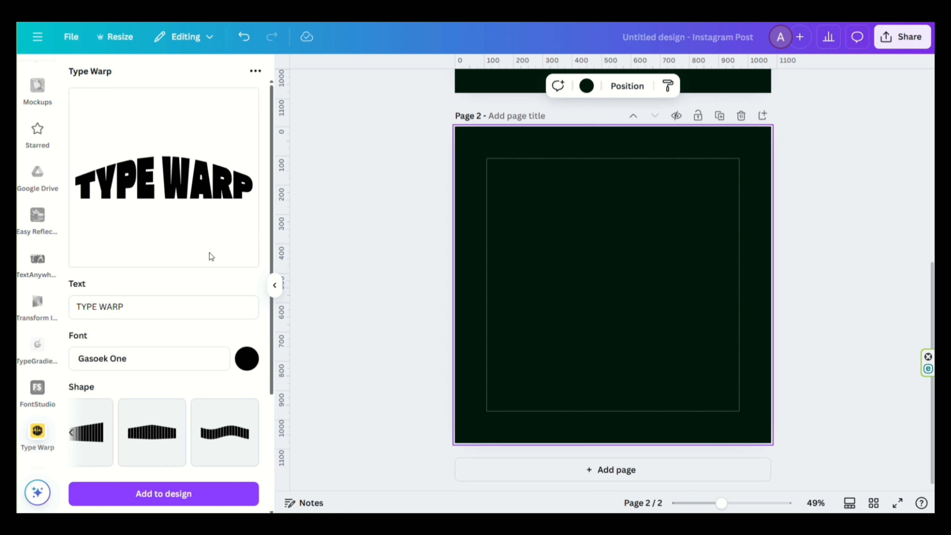
Step: Replace the Type Warp sample text with PARTY
{"action": "left_click", "coordinate": [134, 309]}
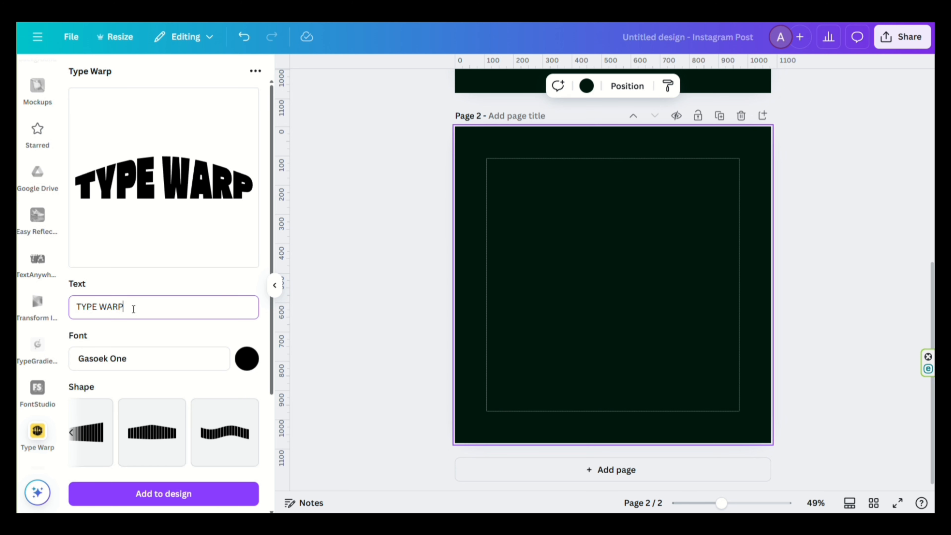
{"action": "key", "text": "BackSpace"}
{"action": "key", "text": "BackSpace"}
{"action": "key", "text": "BackSpace"}
{"action": "key", "text": "BackSpace"}
{"action": "key", "text": "BackSpace"}
{"action": "key", "text": "BackSpace"}
{"action": "key", "text": "BackSpace"}
{"action": "key", "text": "BackSpace"}
{"action": "key", "text": "BackSpace"}
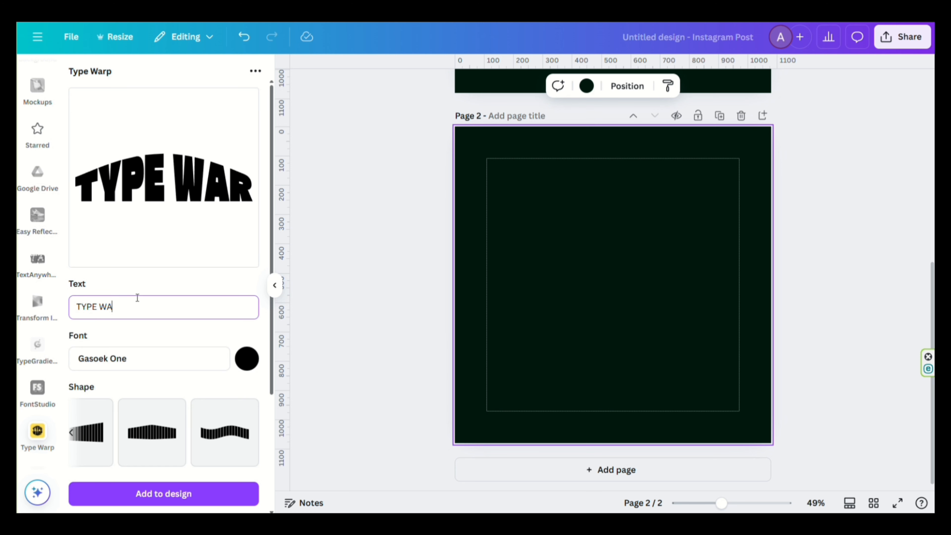
{"action": "type", "text": "PARTY"}
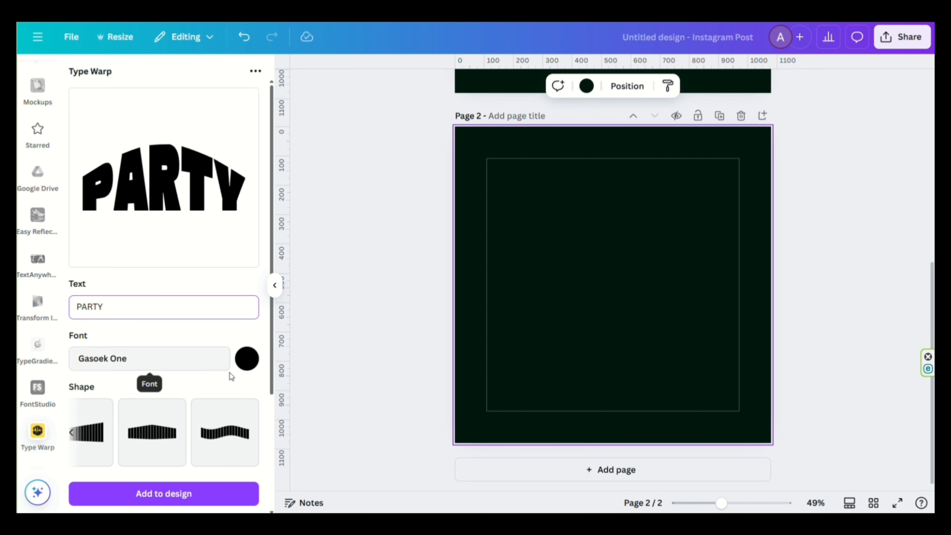
Step: Set the warped text's colour to #2FDB12
{"action": "left_click", "coordinate": [243, 367]}
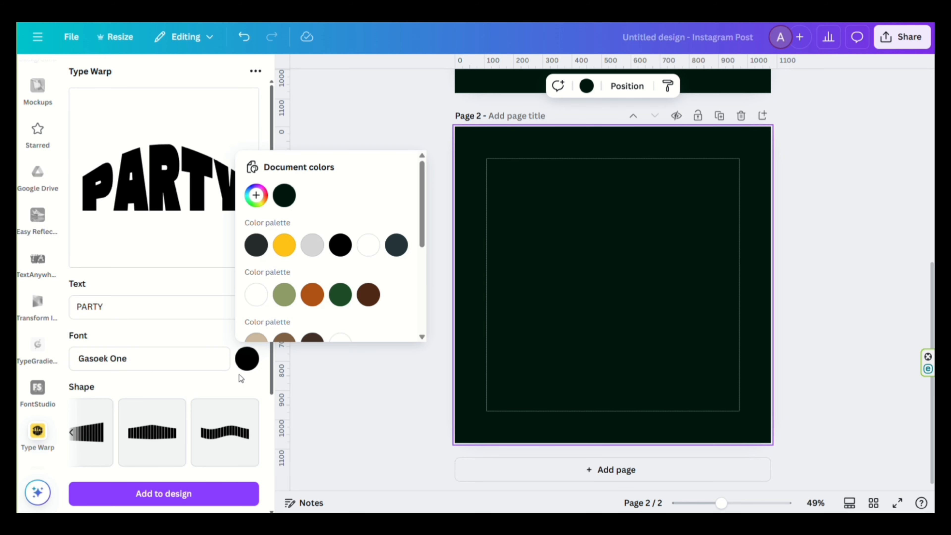
{"action": "left_click", "coordinate": [256, 195]}
{"action": "type", "text": "#2"}
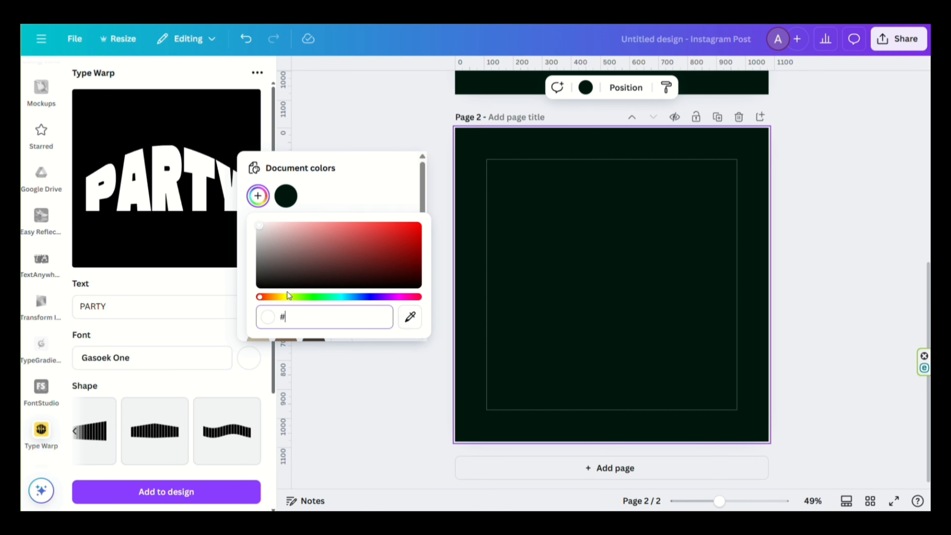
{"action": "type", "text": "FDB12"}
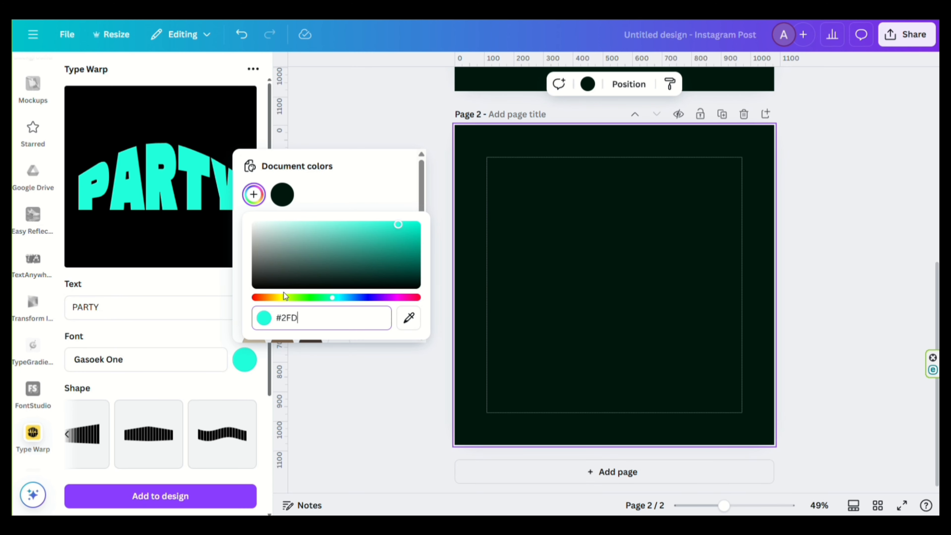
Step: Change the warped text's font to Alfa Slab One
{"action": "left_click", "coordinate": [132, 366]}
{"action": "left_click", "coordinate": [124, 360]}
{"action": "scroll", "coordinate": [146, 292], "scroll_direction": "down", "scroll_amount": 10}
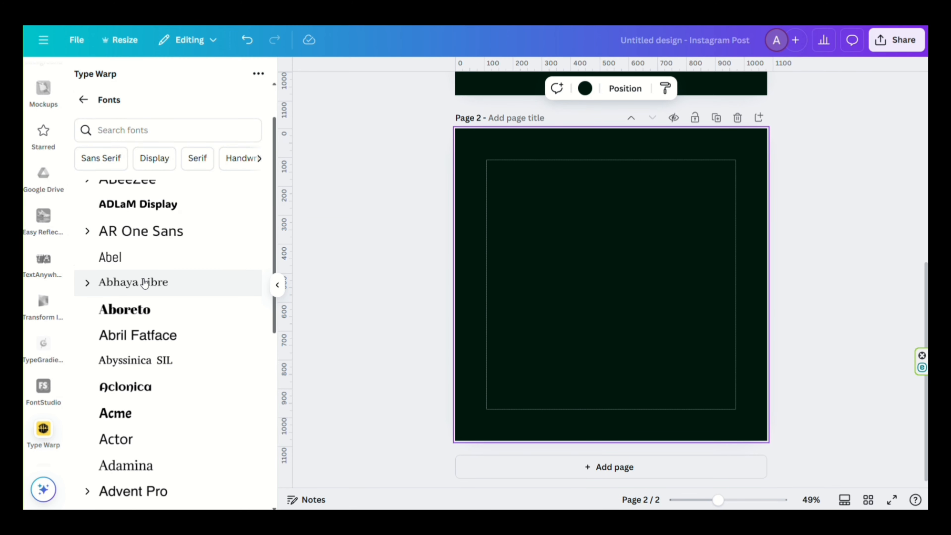
{"action": "scroll", "coordinate": [152, 302], "scroll_direction": "down", "scroll_amount": 5}
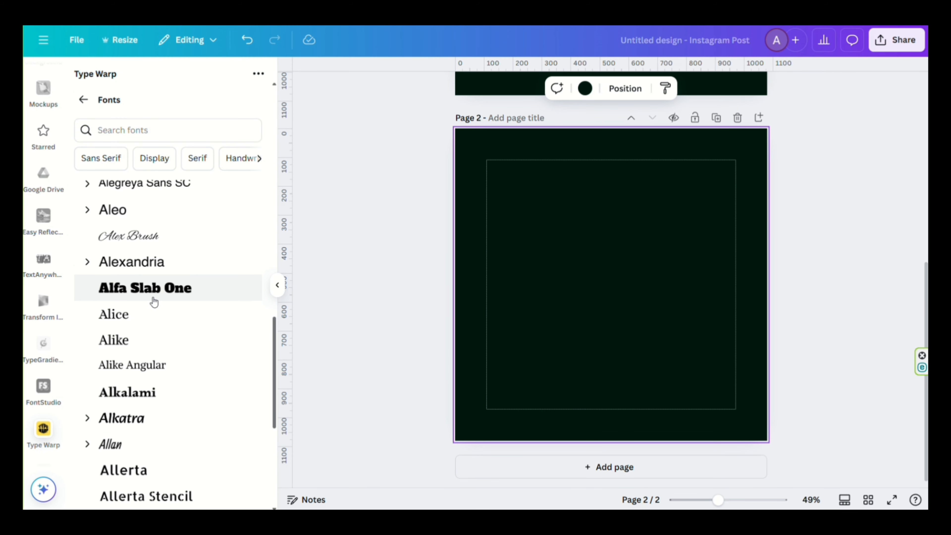
{"action": "left_click", "coordinate": [127, 295]}
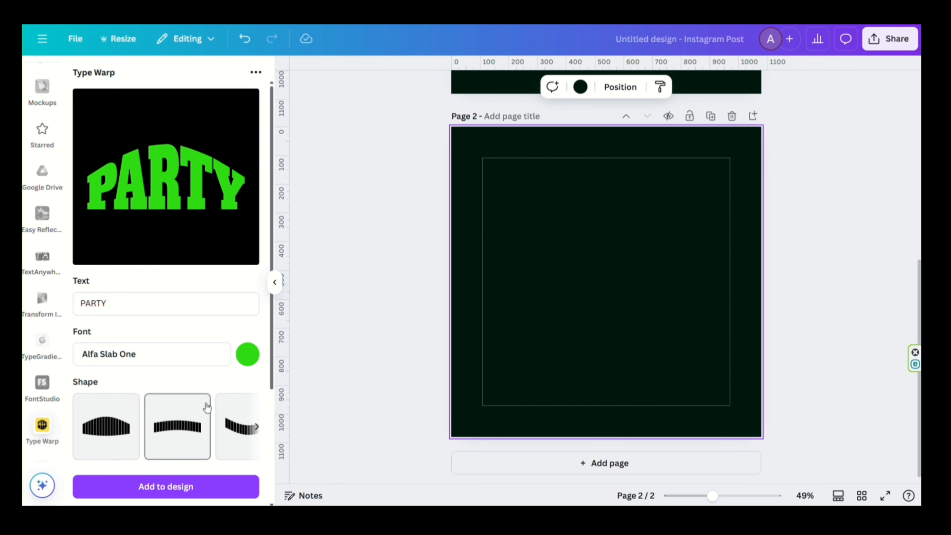
Step: Give the text the wave shape with the second wave type and set Waves to 46
{"action": "scroll", "coordinate": [215, 404], "scroll_direction": "down", "scroll_amount": 3}
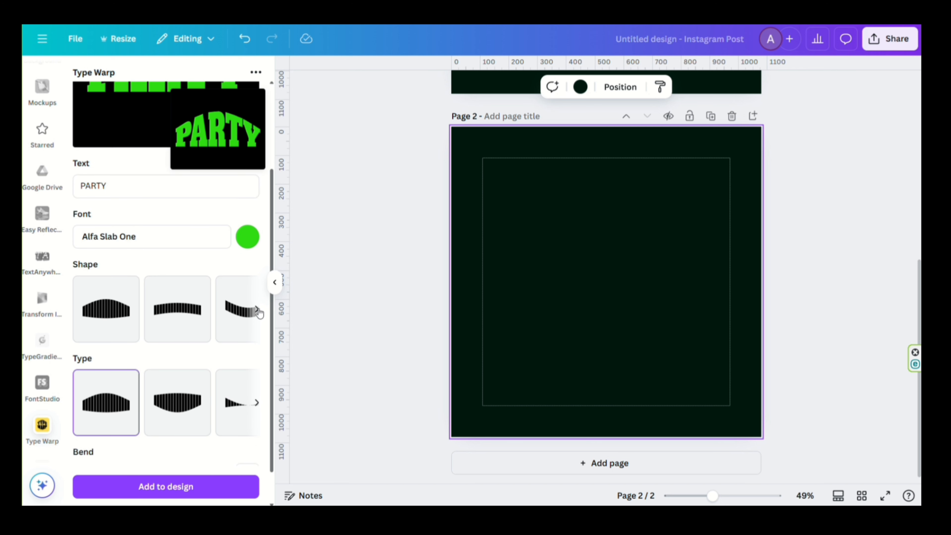
{"action": "left_click", "coordinate": [257, 311]}
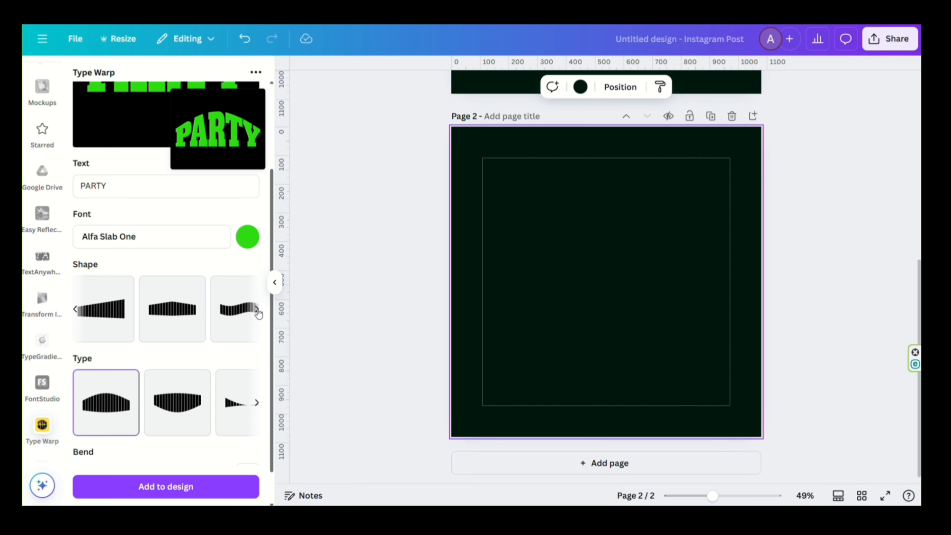
{"action": "left_click", "coordinate": [258, 311]}
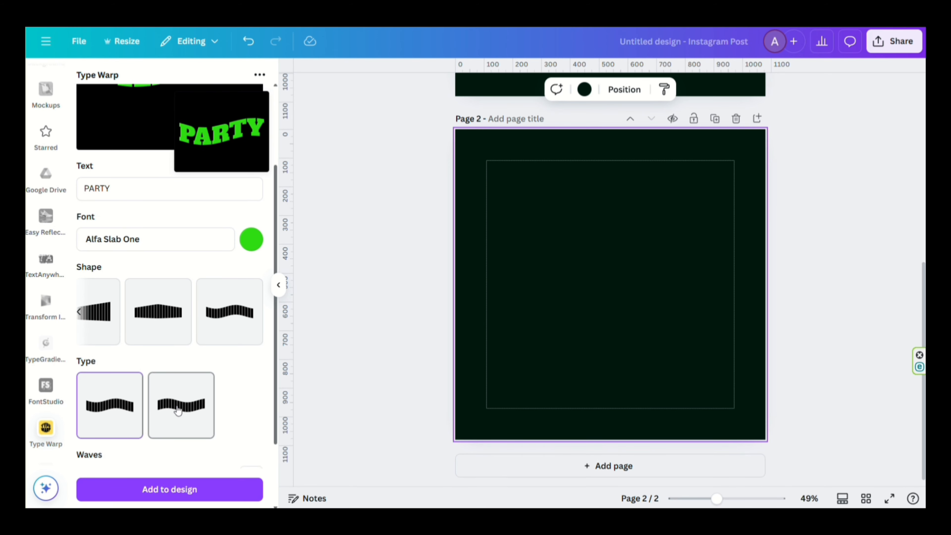
{"action": "left_click", "coordinate": [174, 407]}
{"action": "scroll", "coordinate": [239, 430], "scroll_direction": "down", "scroll_amount": 3}
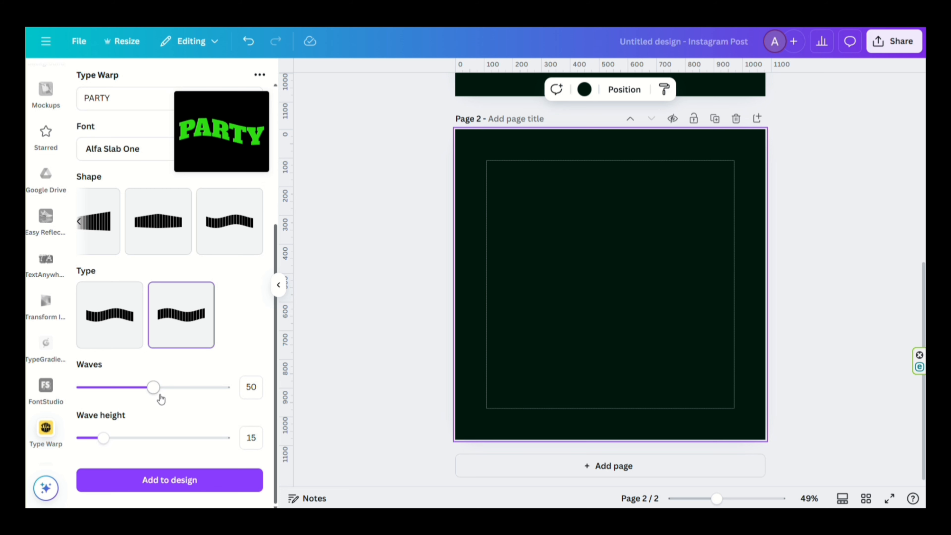
{"action": "left_click_drag", "start_coordinate": [154, 393], "coordinate": [149, 394]}
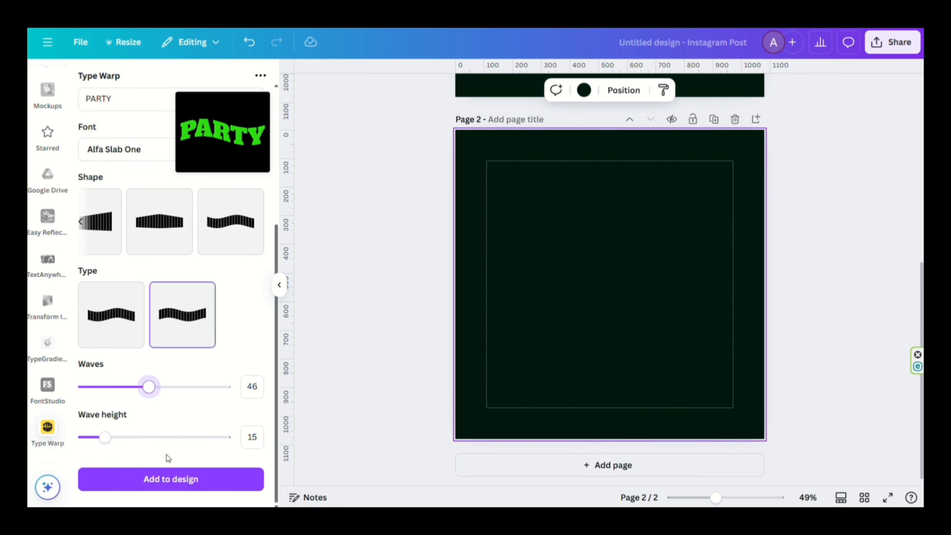
Step: Add the warped PARTY text to page 2, enlarged to about 619 × 196 near the page's upper edge, with a duplicate directly below it
{"action": "left_click", "coordinate": [159, 480]}
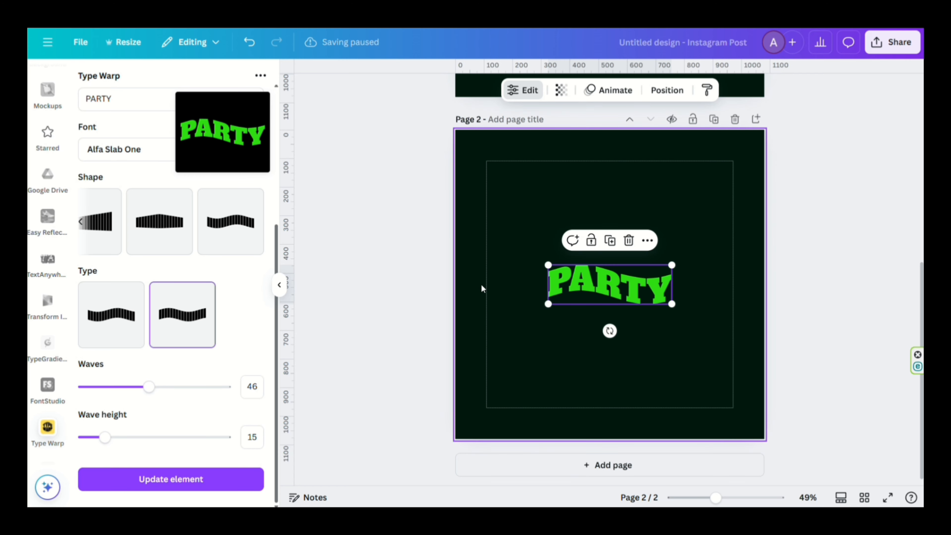
{"action": "left_click_drag", "start_coordinate": [549, 265], "coordinate": [519, 256]}
{"action": "left_click_drag", "start_coordinate": [671, 254], "coordinate": [695, 247]}
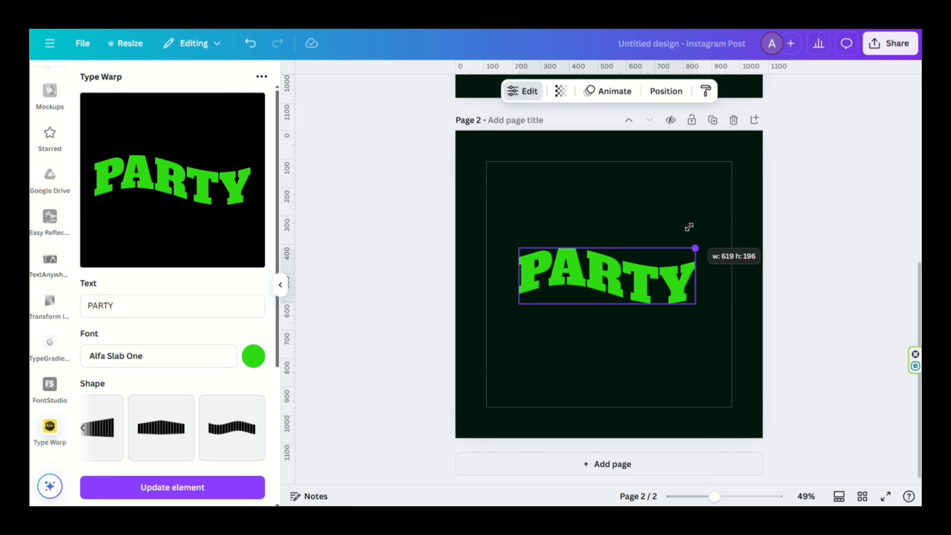
{"action": "left_click_drag", "start_coordinate": [619, 287], "coordinate": [605, 241]}
Step: Recolour the lower PARTY copy to #13701C and update the element
{"action": "left_click", "coordinate": [253, 355]}
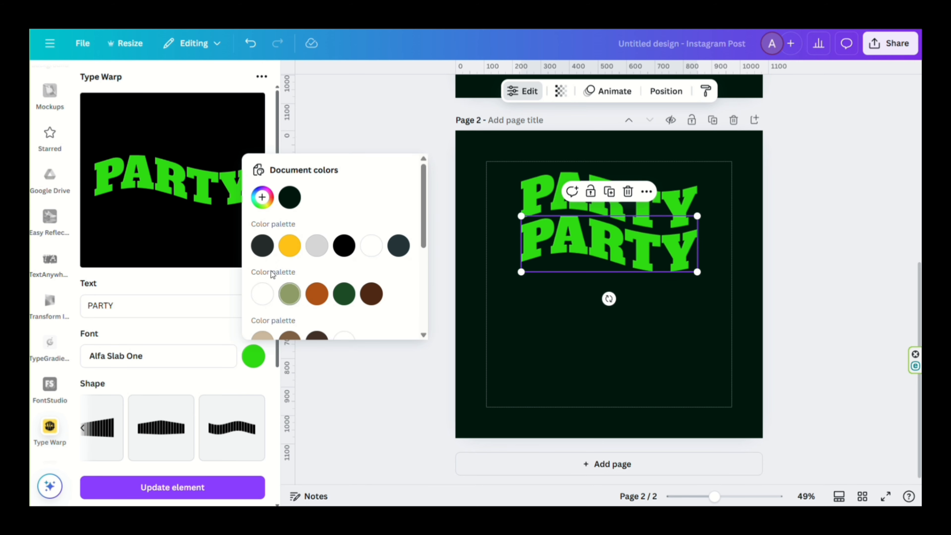
{"action": "left_click", "coordinate": [262, 197]}
{"action": "type", "text": "#1370"}
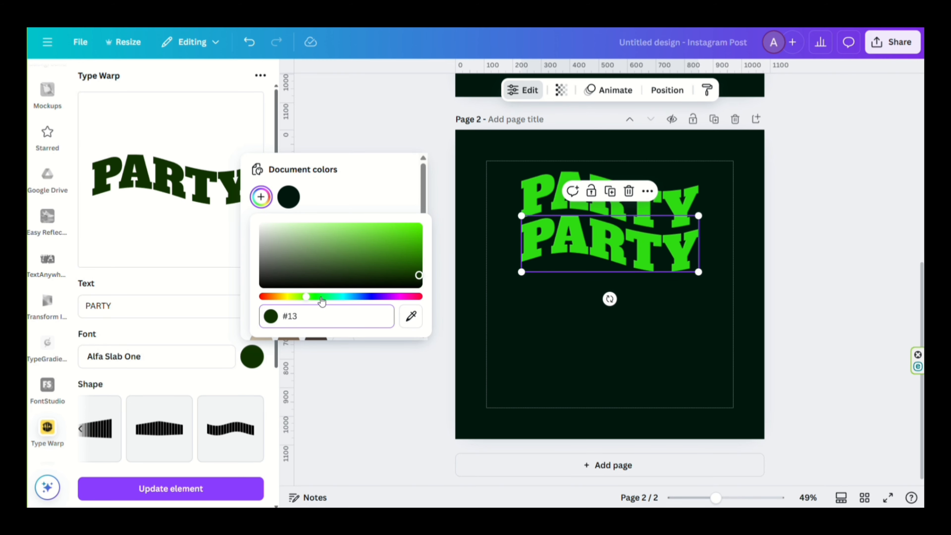
{"action": "type", "text": "1C"}
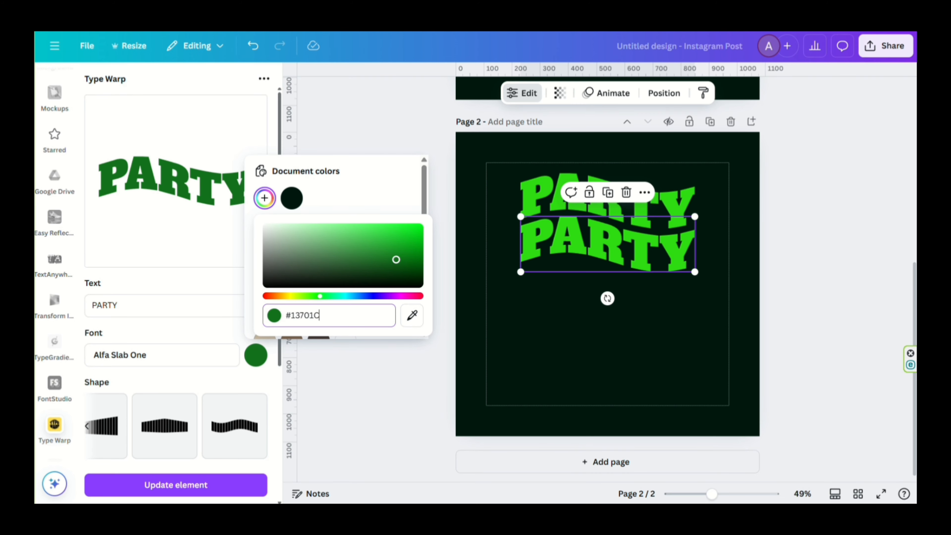
{"action": "left_click", "coordinate": [170, 486]}
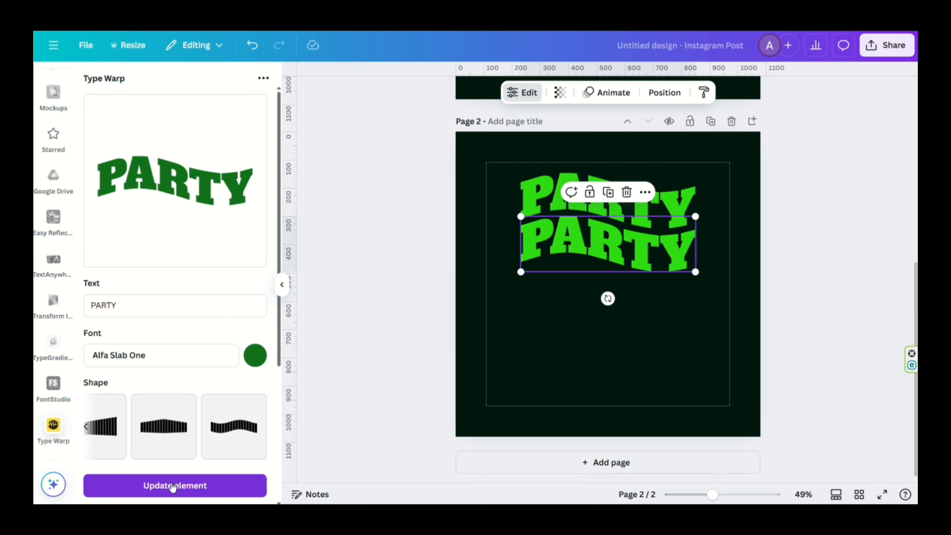
{"action": "left_click", "coordinate": [173, 486]}
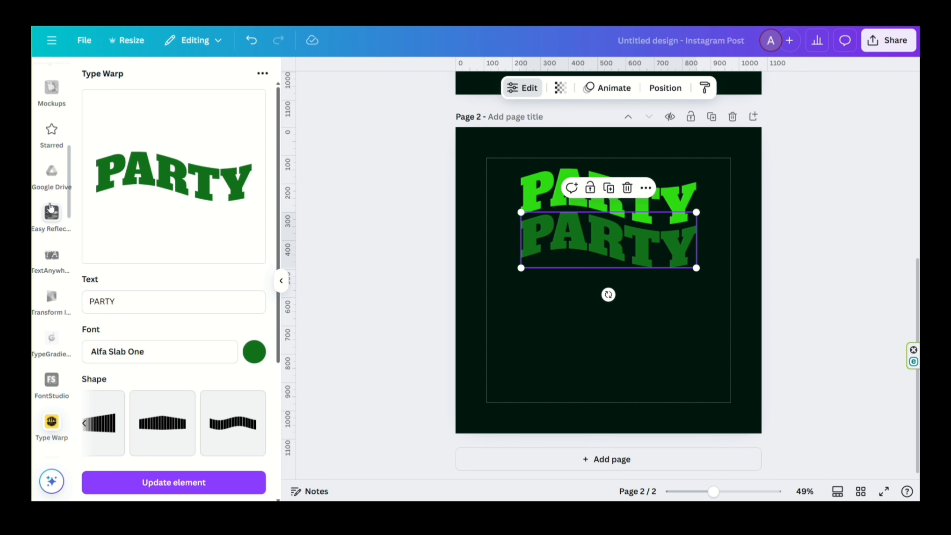
Step: Add the dark oval shadow graphic from the "shadow effect" elements, shrink it and place it over the base of the bright text's first letters
{"action": "scroll", "coordinate": [53, 198], "scroll_direction": "up", "scroll_amount": 5}
{"action": "scroll", "coordinate": [51, 208], "scroll_direction": "up", "scroll_amount": 5}
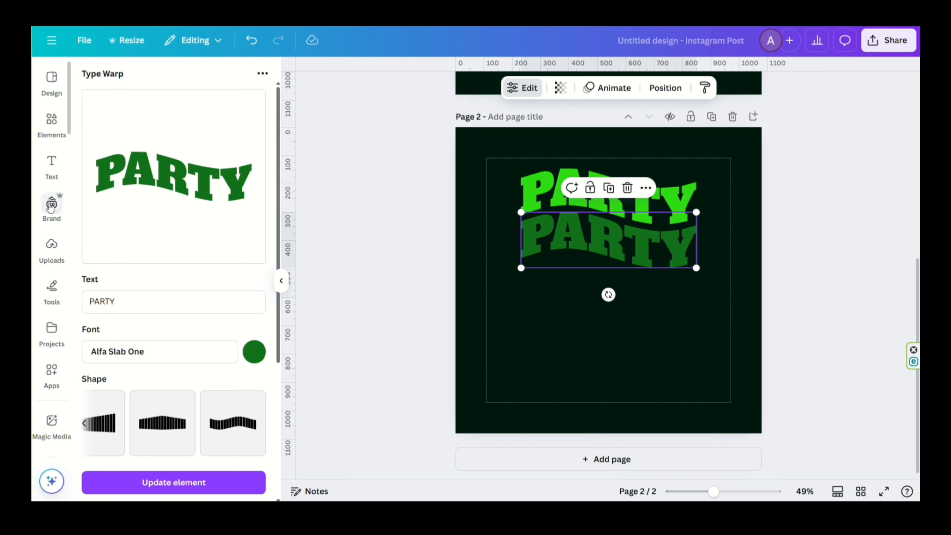
{"action": "left_click", "coordinate": [51, 124]}
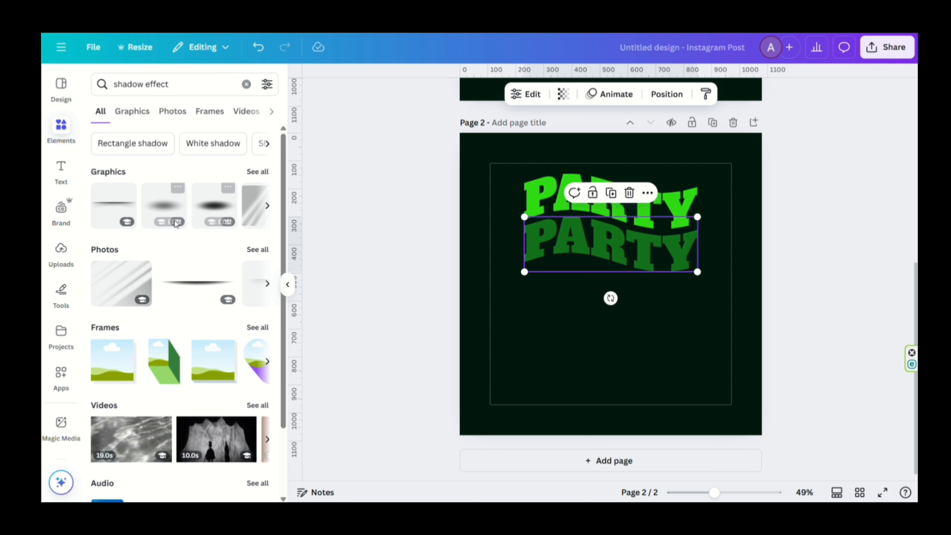
{"action": "left_click", "coordinate": [214, 211]}
{"action": "left_click_drag", "start_coordinate": [580, 288], "coordinate": [582, 209]}
{"action": "left_click_drag", "start_coordinate": [708, 228], "coordinate": [631, 209]}
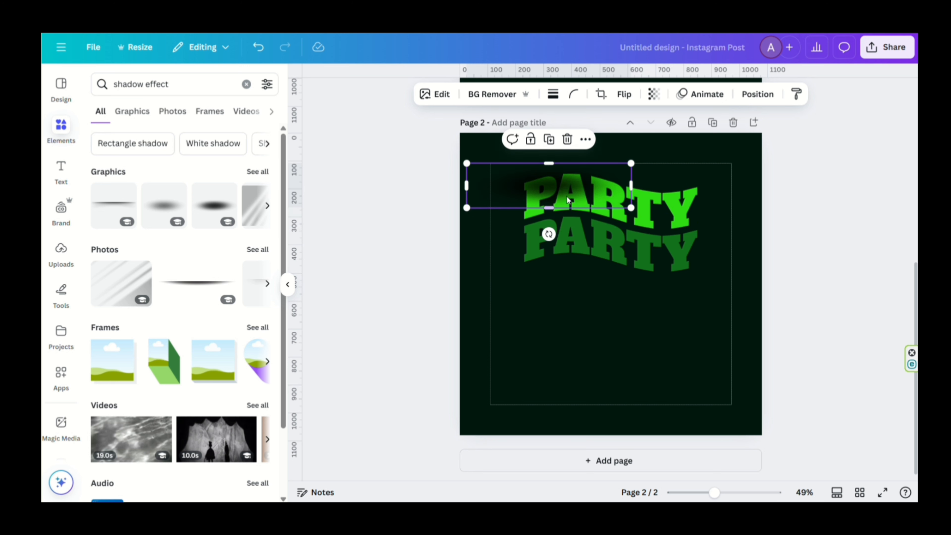
{"action": "left_click_drag", "start_coordinate": [556, 180], "coordinate": [565, 208]}
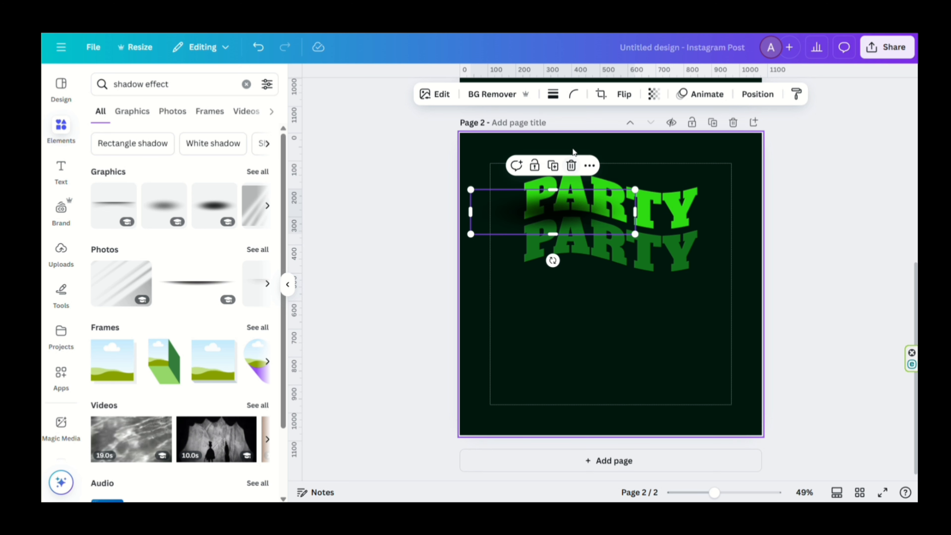
Step: Apply a Custom Duotone effect to the shadow graphic with its Shadows colour set to #01170E
{"action": "left_click", "coordinate": [431, 94]}
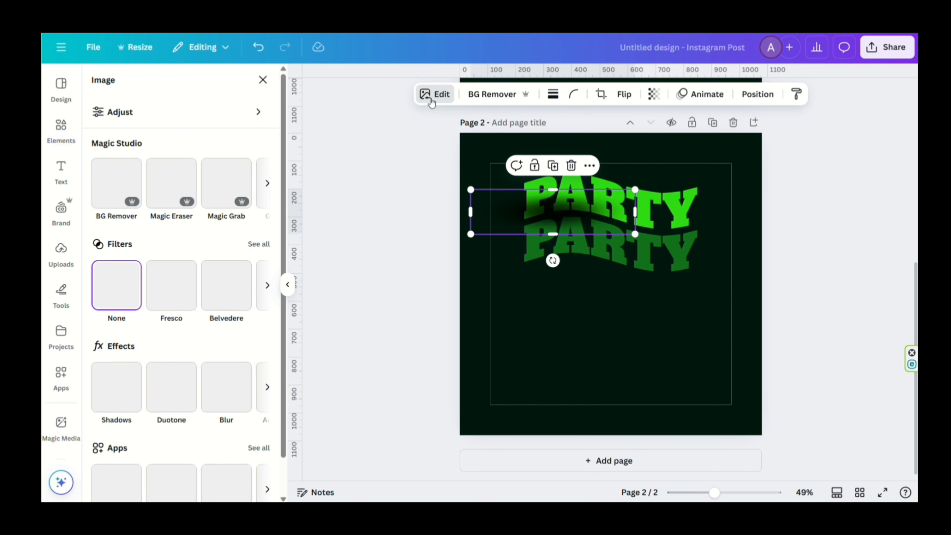
{"action": "left_click", "coordinate": [164, 401]}
{"action": "left_click", "coordinate": [122, 226]}
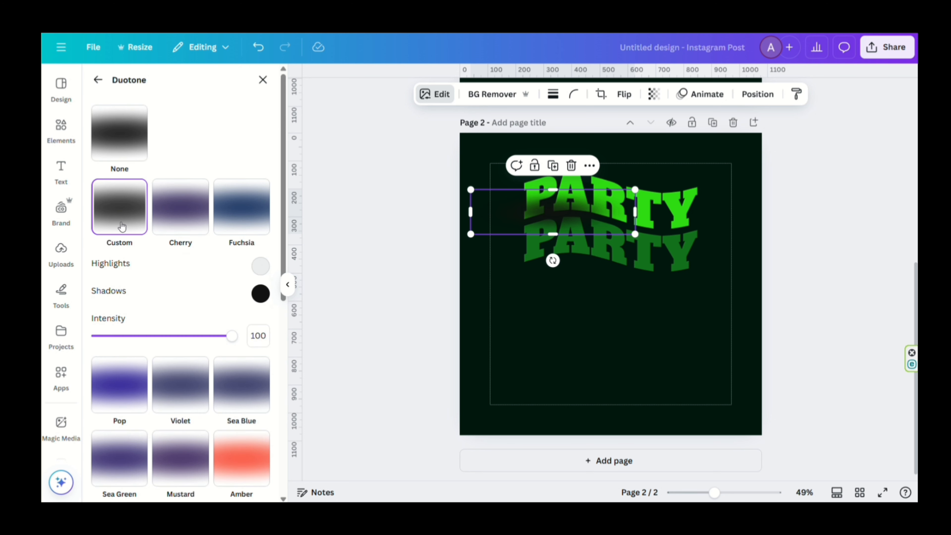
{"action": "left_click", "coordinate": [261, 294]}
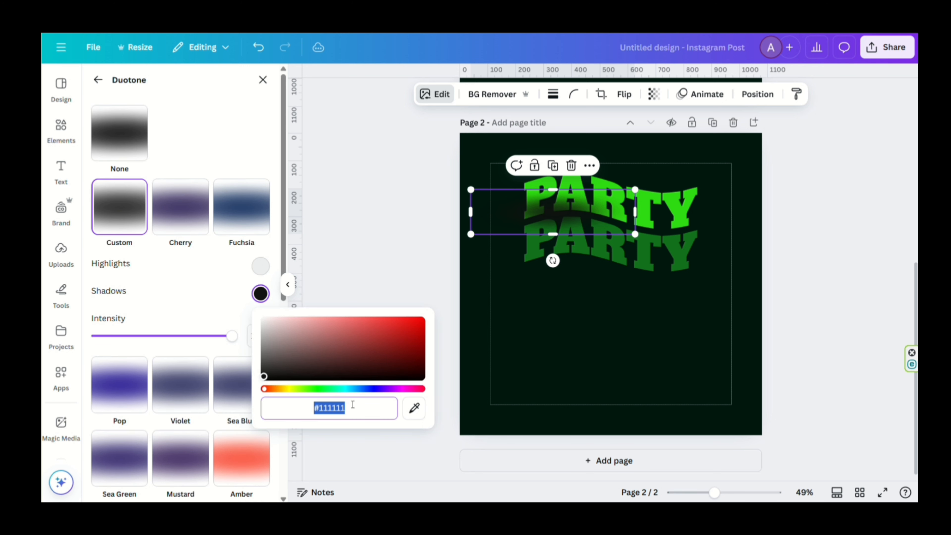
{"action": "type", "text": "#011"}
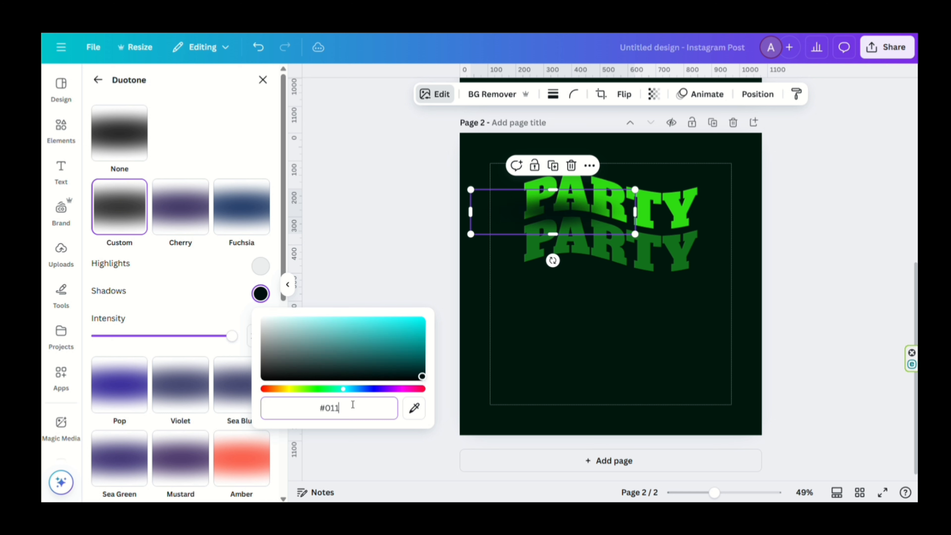
{"action": "type", "text": "70E"}
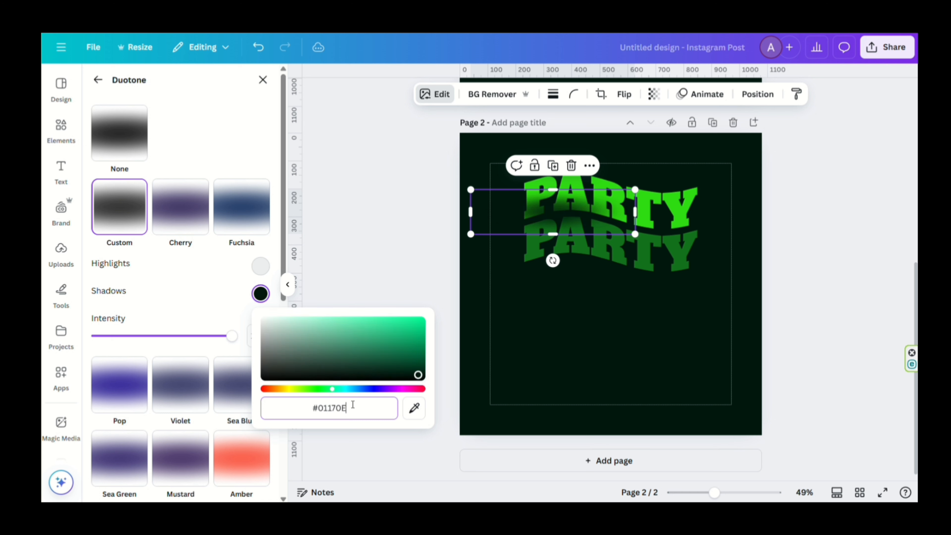
{"action": "left_click", "coordinate": [363, 301]}
Step: Duplicate the shadow graphic along the base of the bright PARTY text and tilt the copies to follow the wave's downward slope
{"action": "left_click_drag", "start_coordinate": [573, 199], "coordinate": [595, 205]}
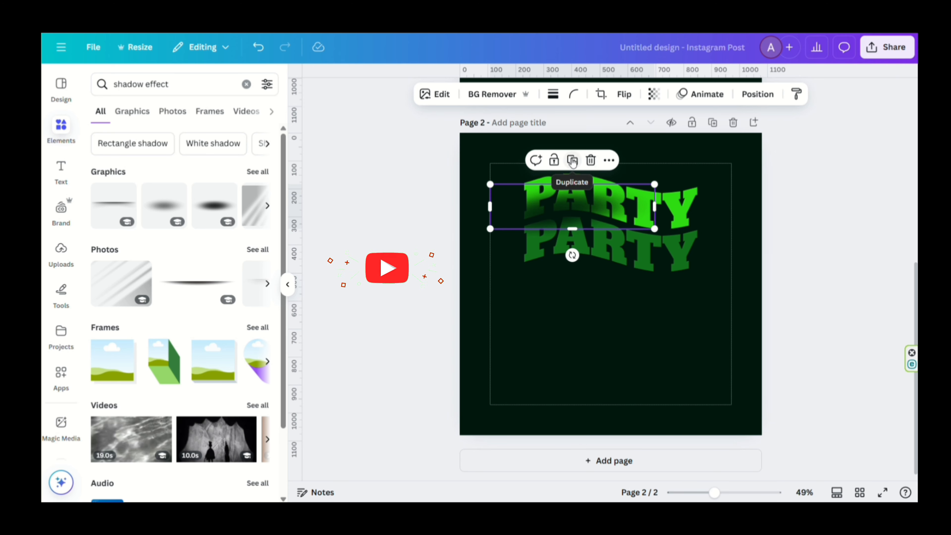
{"action": "left_click", "coordinate": [573, 161]}
{"action": "left_click_drag", "start_coordinate": [622, 265], "coordinate": [616, 266]}
{"action": "left_click", "coordinate": [622, 165]}
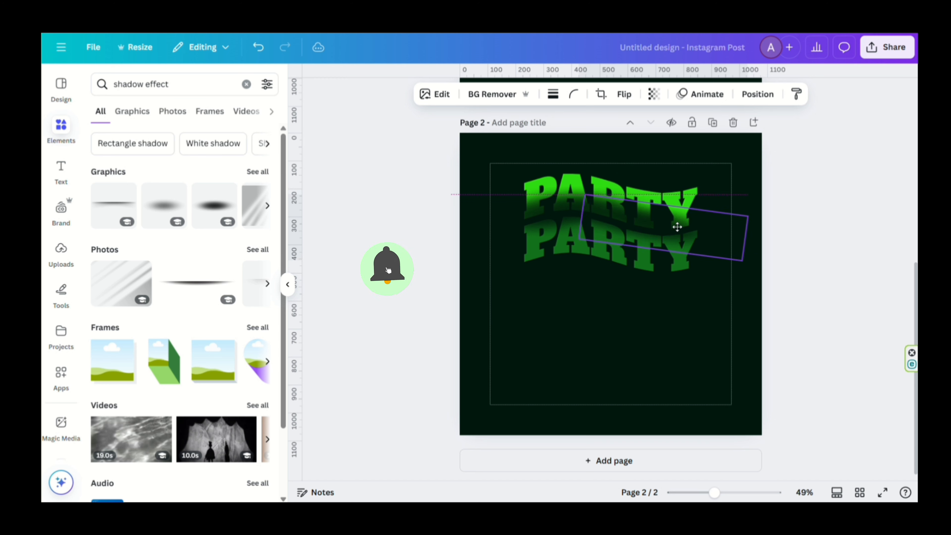
Step: Undo the last two changes, then slightly enlarge the outermost shadow graphics at both ends of the bright PARTY text
{"action": "key", "text": "ctrl+z"}
{"action": "key", "text": "ctrl+z"}
{"action": "left_click_drag", "start_coordinate": [490, 230], "coordinate": [480, 236]}
{"action": "left_click", "coordinate": [685, 228]}
{"action": "left_click_drag", "start_coordinate": [750, 217], "coordinate": [735, 220]}
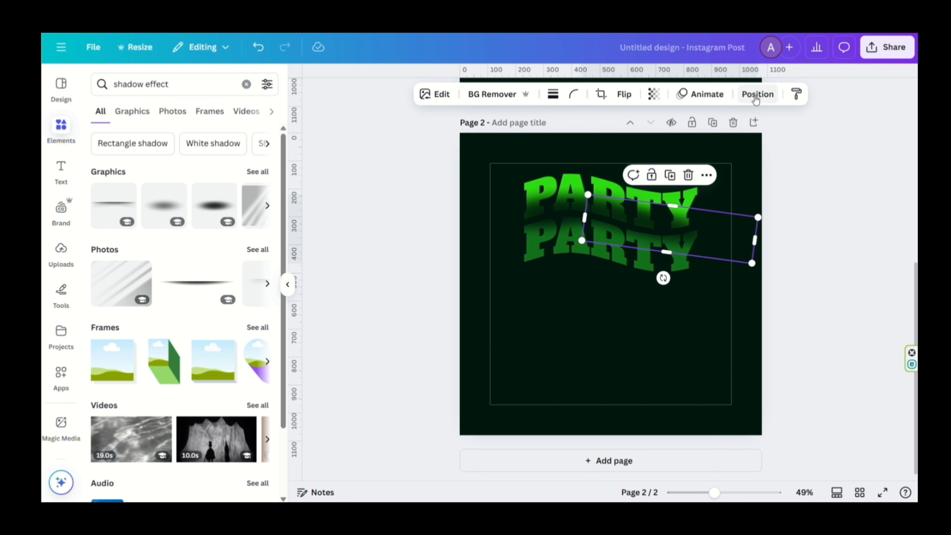
Step: Select all four shadow graphics in the layer list and group them
{"action": "left_click", "coordinate": [755, 98]}
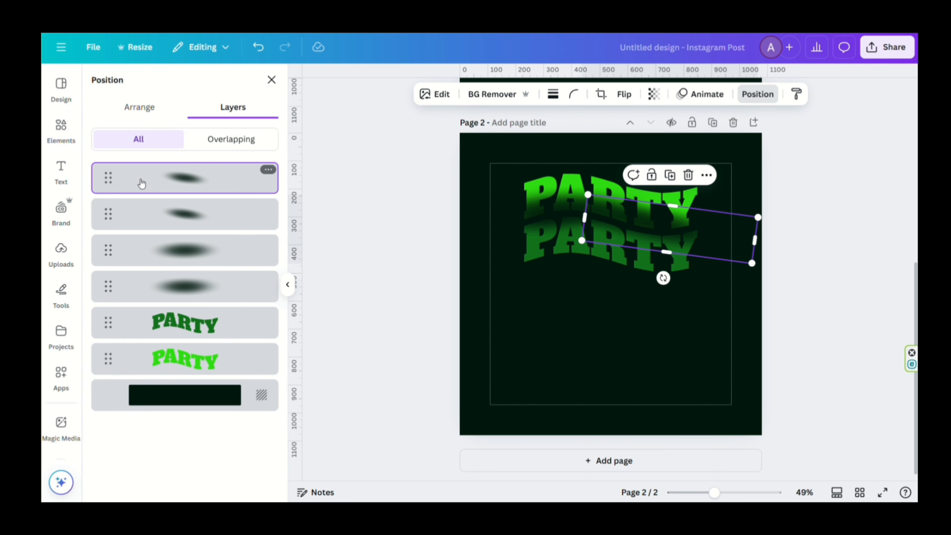
{"action": "left_click", "coordinate": [154, 182]}
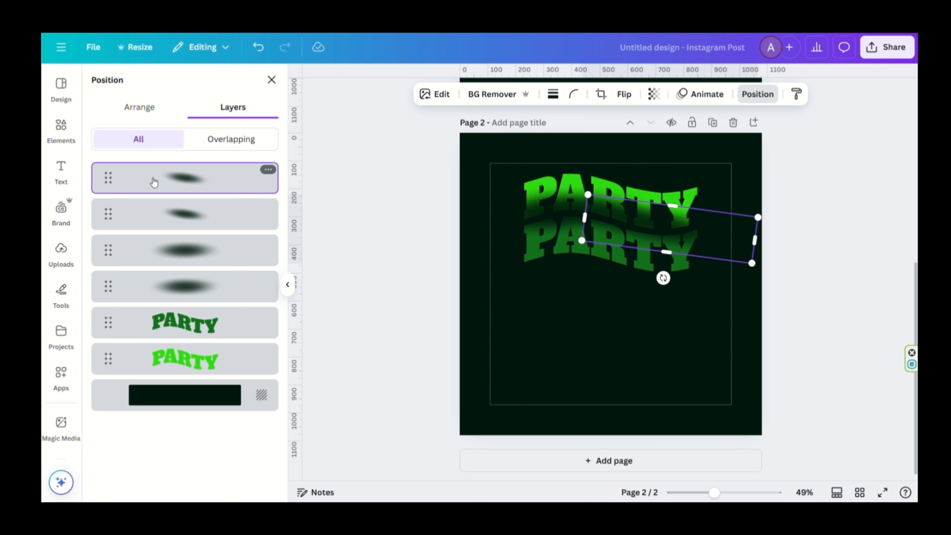
{"action": "left_click", "coordinate": [172, 214], "text": "shift"}
{"action": "left_click", "coordinate": [191, 250], "text": "shift"}
{"action": "left_click", "coordinate": [210, 288], "text": "shift"}
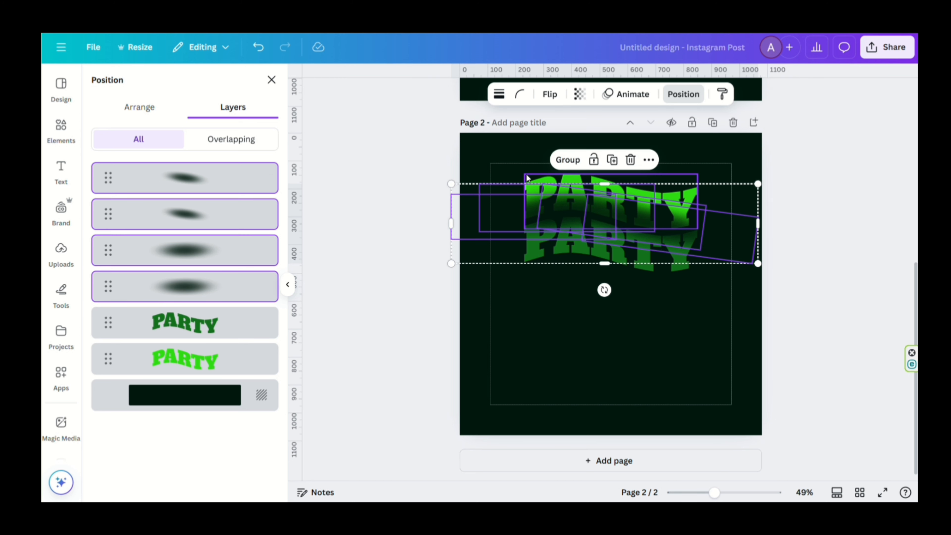
{"action": "left_click", "coordinate": [561, 160]}
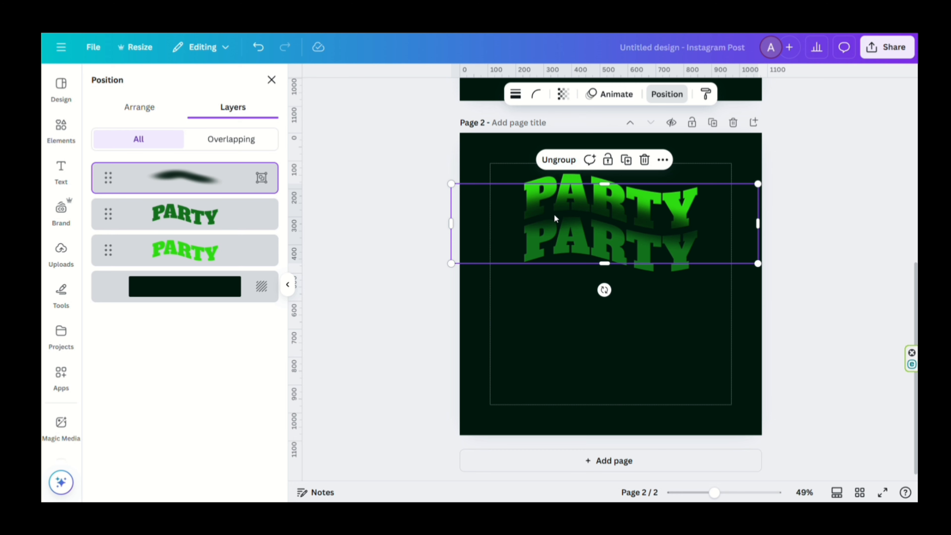
Step: Order the layers as bright PARTY text, shadow group, dark PARTY copy, and nudge the shadow group slightly down over the dark copy
{"action": "mouse_move", "coordinate": [216, 179]}
{"action": "left_mouse_down"}
{"action": "mouse_move", "coordinate": [220, 261]}
{"action": "mouse_move", "coordinate": [227, 178]}
{"action": "left_mouse_up"}
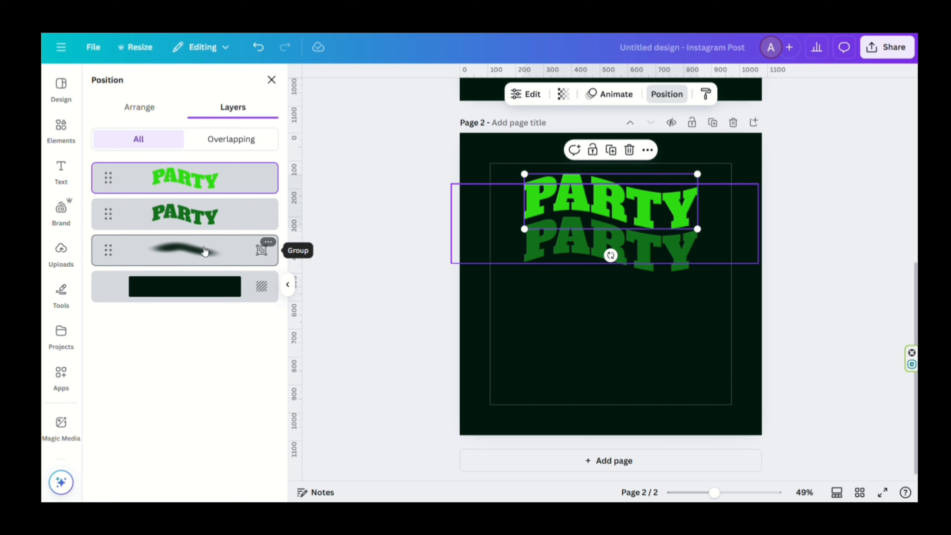
{"action": "left_click_drag", "start_coordinate": [205, 250], "coordinate": [212, 217]}
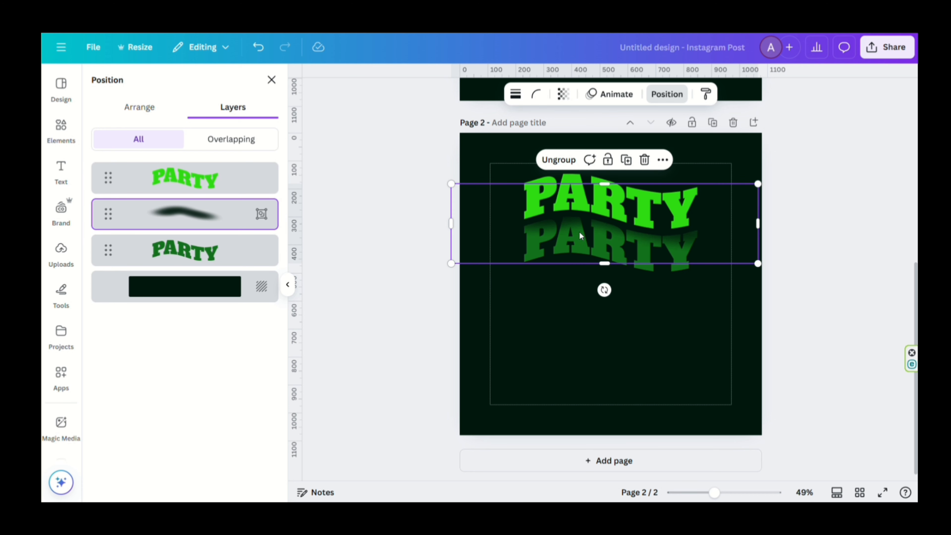
{"action": "left_click_drag", "start_coordinate": [585, 226], "coordinate": [578, 237]}
Step: Lower the bright PARTY text so it overlaps the dark copy, and shift both texts and the shadow group up together
{"action": "left_click", "coordinate": [593, 216]}
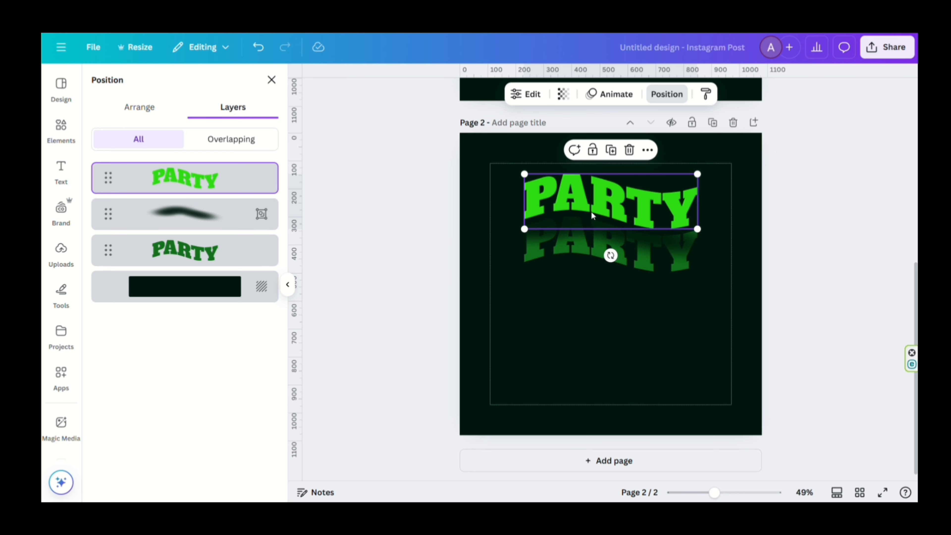
{"action": "left_click_drag", "start_coordinate": [604, 202], "coordinate": [602, 208]}
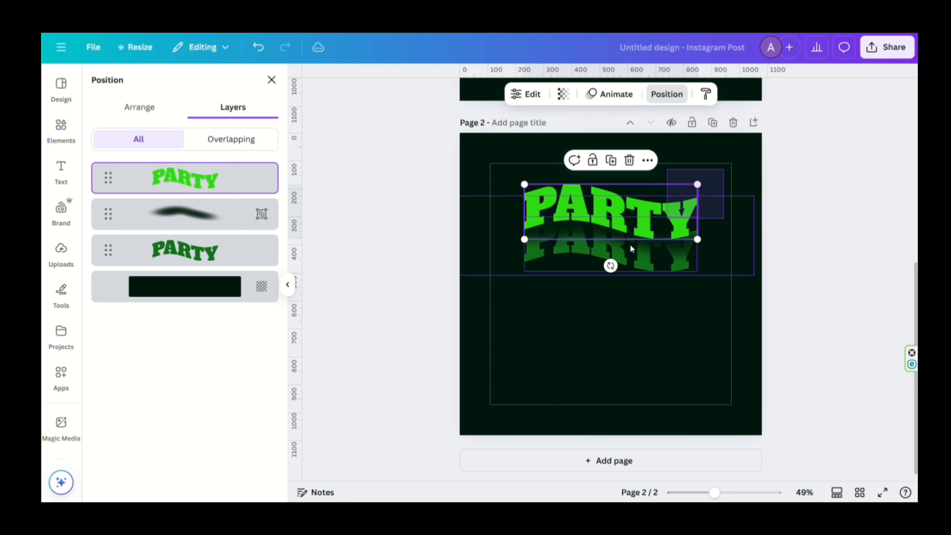
{"action": "left_click_drag", "start_coordinate": [631, 246], "coordinate": [459, 324]}
{"action": "left_click_drag", "start_coordinate": [654, 260], "coordinate": [654, 244]}
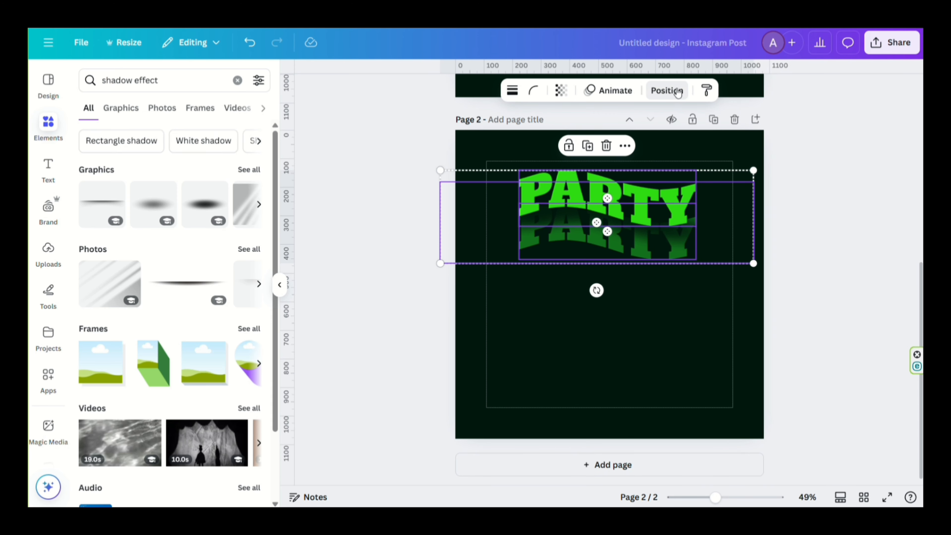
{"action": "left_click", "coordinate": [667, 94]}
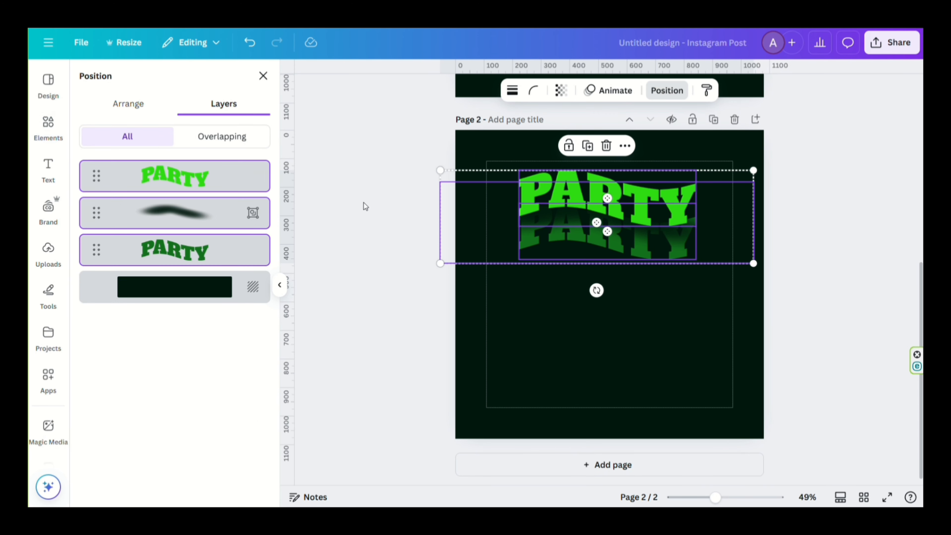
{"action": "left_click", "coordinate": [544, 294]}
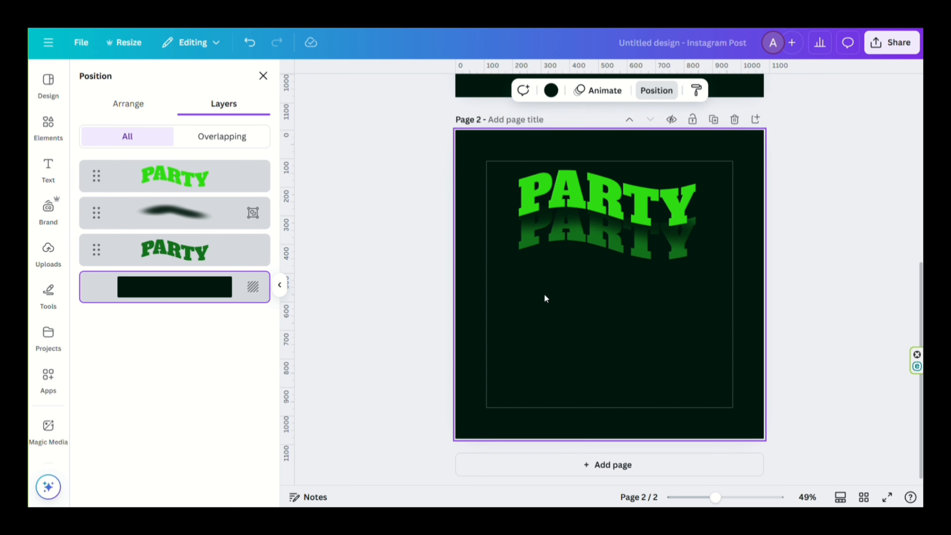
Step: Duplicate the dark PARTY text, place the copy just below it and send its layer beneath the first dark text
{"action": "left_click", "coordinate": [210, 250]}
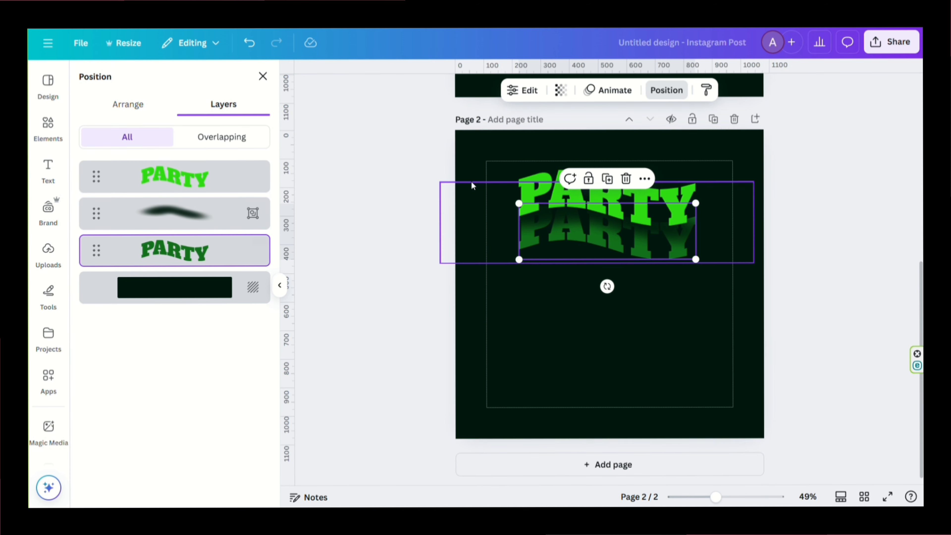
{"action": "left_click", "coordinate": [611, 183]}
{"action": "left_click_drag", "start_coordinate": [628, 248], "coordinate": [622, 267]}
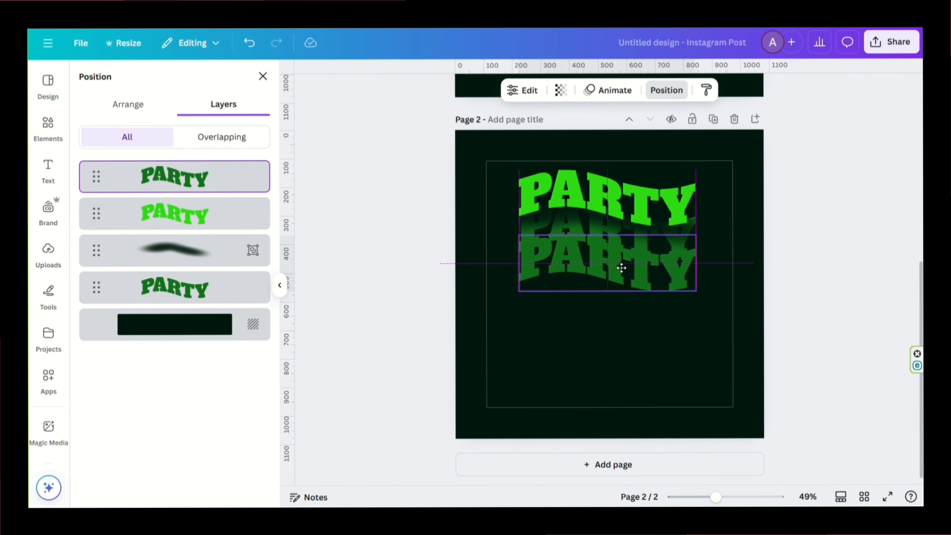
{"action": "left_click_drag", "start_coordinate": [172, 176], "coordinate": [173, 290]}
Step: Duplicate the shadow group, move its layer between the two dark PARTY copies and position it over the lower copy
{"action": "left_click", "coordinate": [210, 213]}
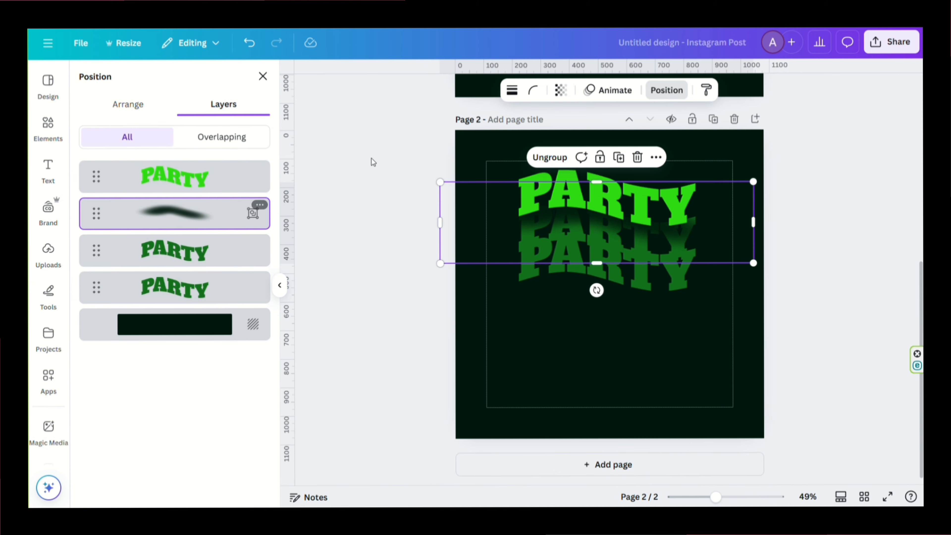
{"action": "left_click", "coordinate": [619, 157]}
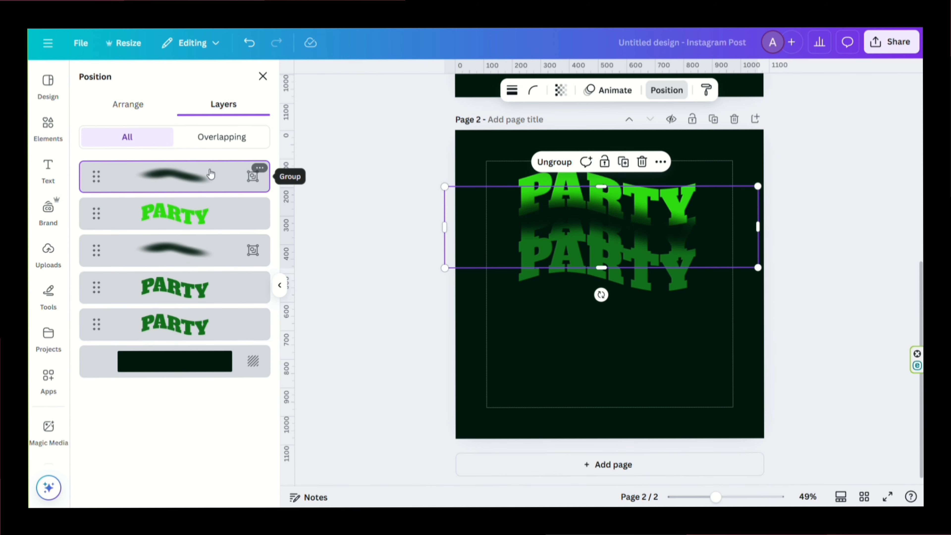
{"action": "left_click_drag", "start_coordinate": [211, 174], "coordinate": [210, 288]}
{"action": "left_click_drag", "start_coordinate": [655, 244], "coordinate": [656, 263]}
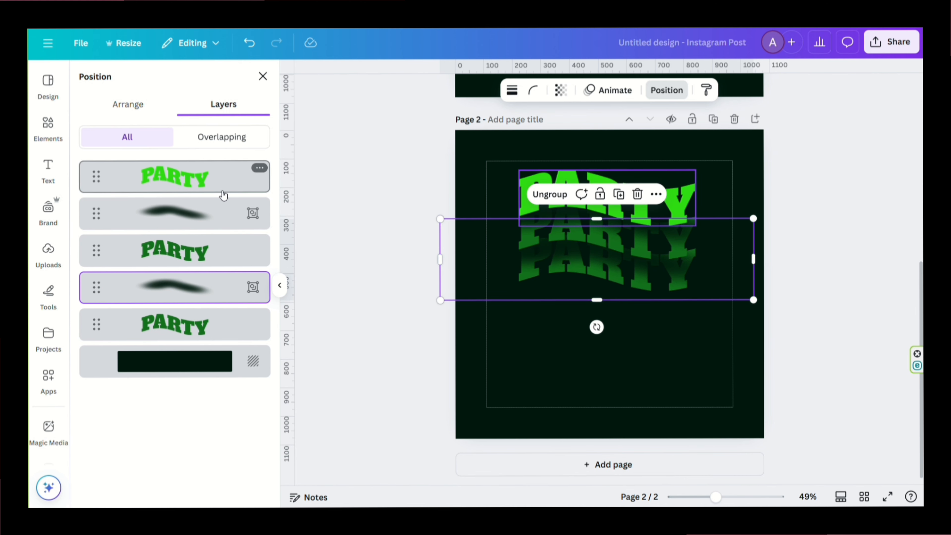
Step: Duplicate the upper dark PARTY copy and place the duplicate as a third dark row below the other texts
{"action": "left_click", "coordinate": [206, 252]}
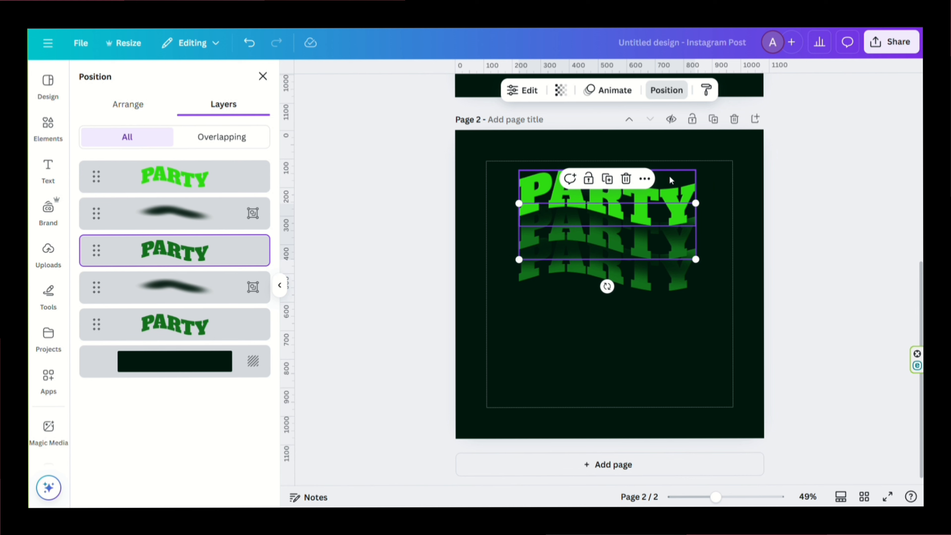
{"action": "left_click", "coordinate": [608, 179]}
{"action": "left_click_drag", "start_coordinate": [621, 223], "coordinate": [622, 288]}
Step: Duplicate the shadow group, move its layer beneath the lowest PARTY row and position it behind that row
{"action": "left_click", "coordinate": [159, 217]}
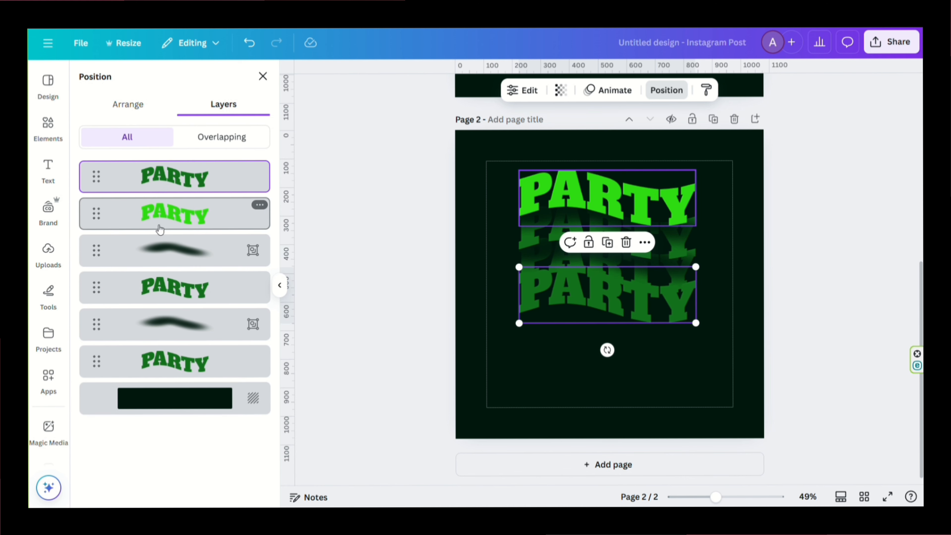
{"action": "left_click", "coordinate": [159, 251]}
{"action": "left_click", "coordinate": [620, 157]}
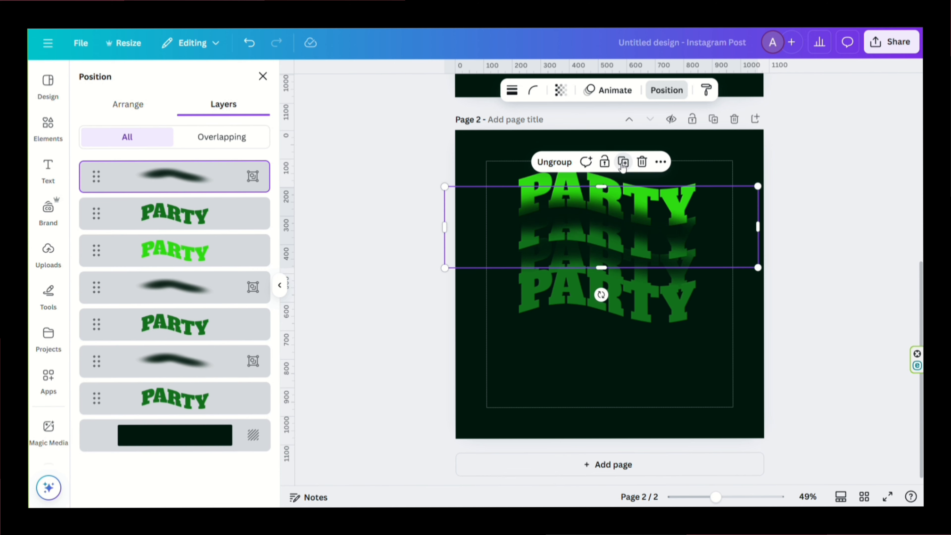
{"action": "left_click_drag", "start_coordinate": [629, 210], "coordinate": [629, 259]}
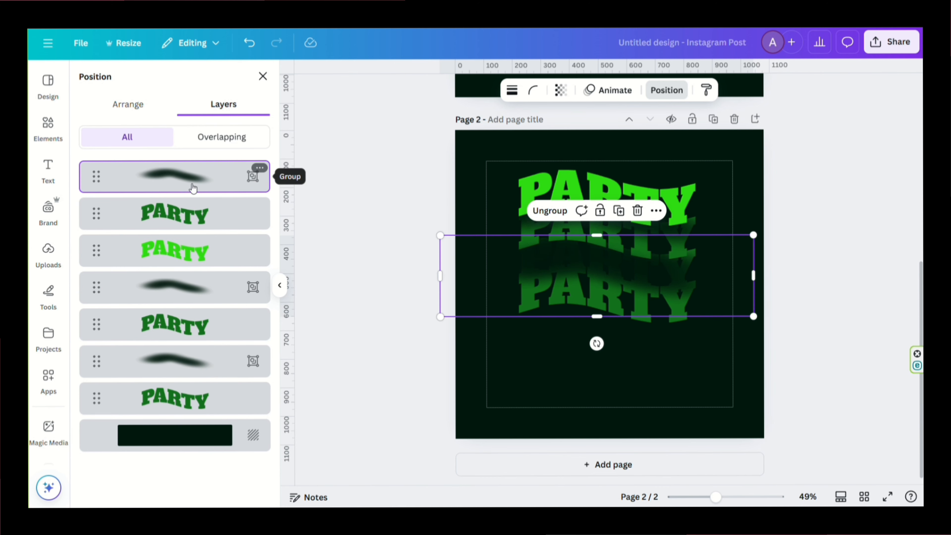
{"action": "left_click_drag", "start_coordinate": [193, 187], "coordinate": [189, 214]}
{"action": "left_click_drag", "start_coordinate": [573, 264], "coordinate": [588, 273]}
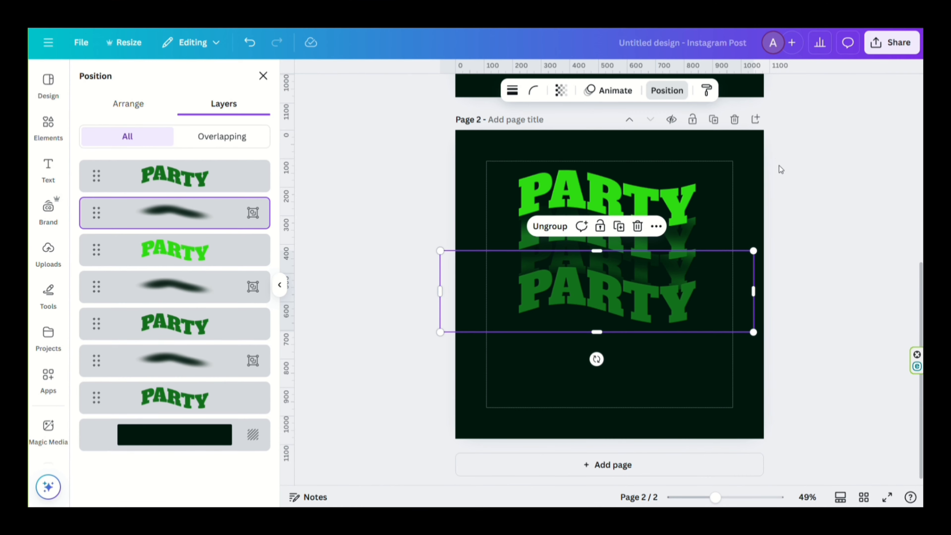
Step: Select all PARTY texts and shadow groups together and nudge them slightly up the page
{"action": "left_click_drag", "start_coordinate": [786, 133], "coordinate": [390, 363]}
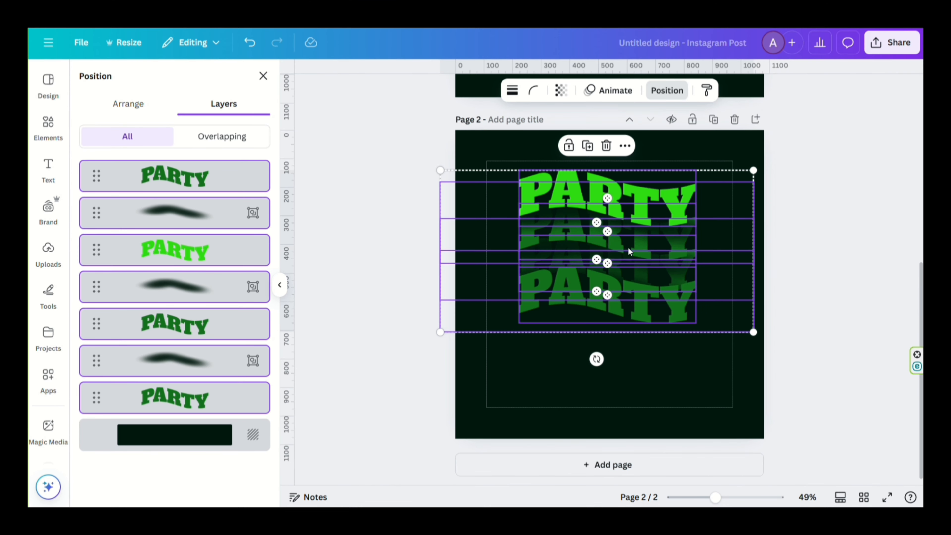
{"action": "left_click_drag", "start_coordinate": [630, 264], "coordinate": [631, 259]}
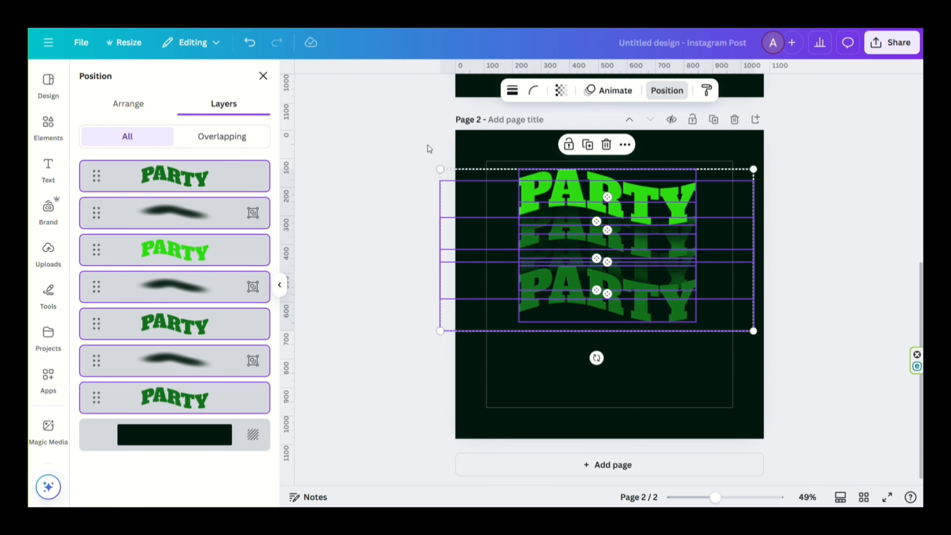
{"action": "left_click", "coordinate": [526, 154]}
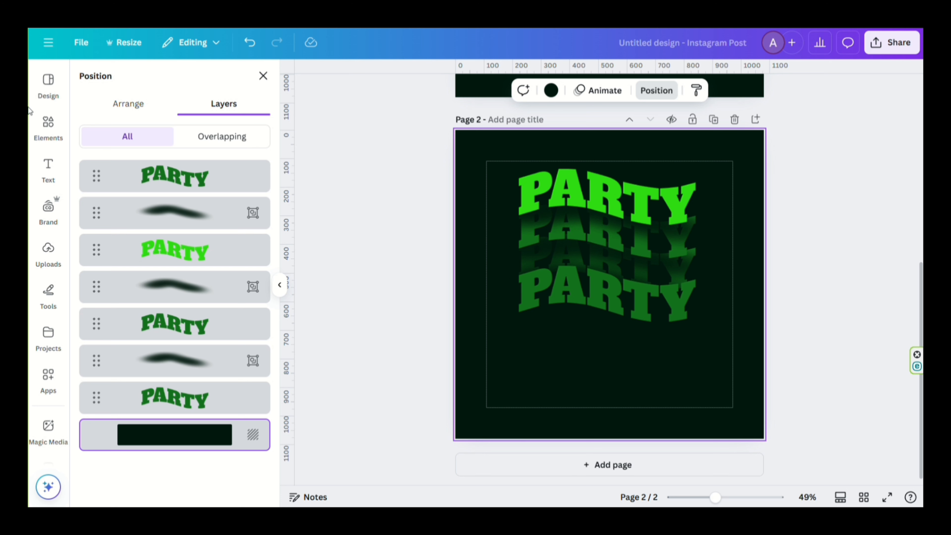
Step: Add the uploaded cutout photo of the person wearing sunglasses to page 2
{"action": "left_click", "coordinate": [48, 253]}
{"action": "mouse_move", "coordinate": [188, 352]}
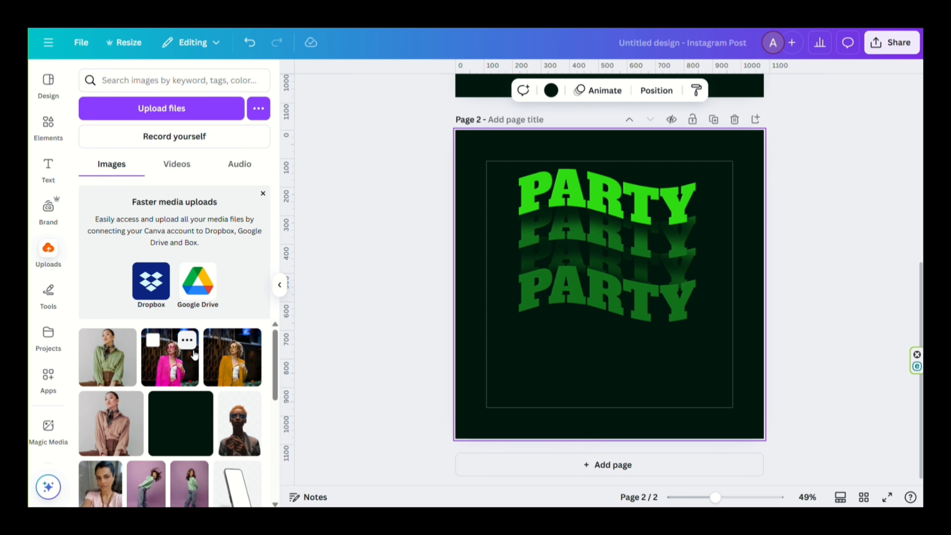
{"action": "scroll", "coordinate": [194, 355], "scroll_direction": "down", "scroll_amount": 4}
{"action": "scroll", "coordinate": [232, 367], "scroll_direction": "up", "scroll_amount": 2}
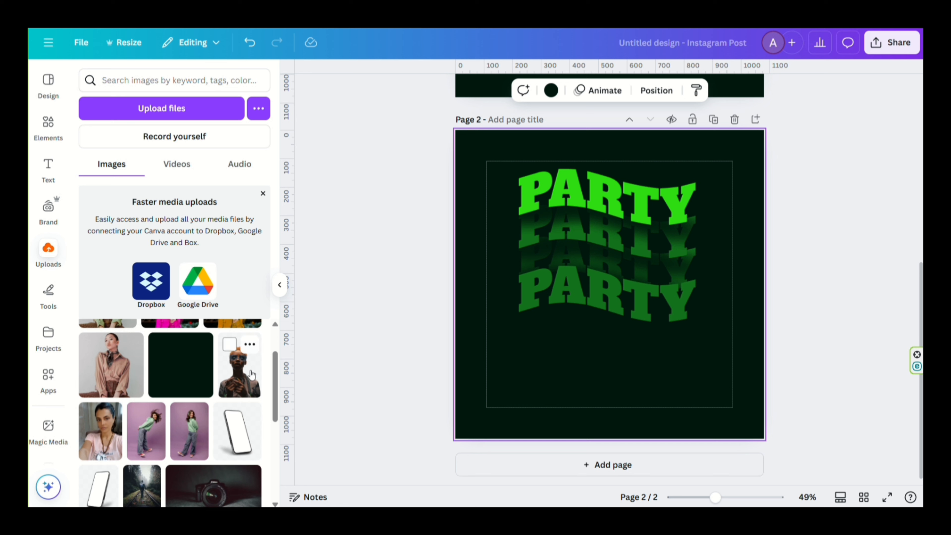
{"action": "left_click", "coordinate": [249, 375]}
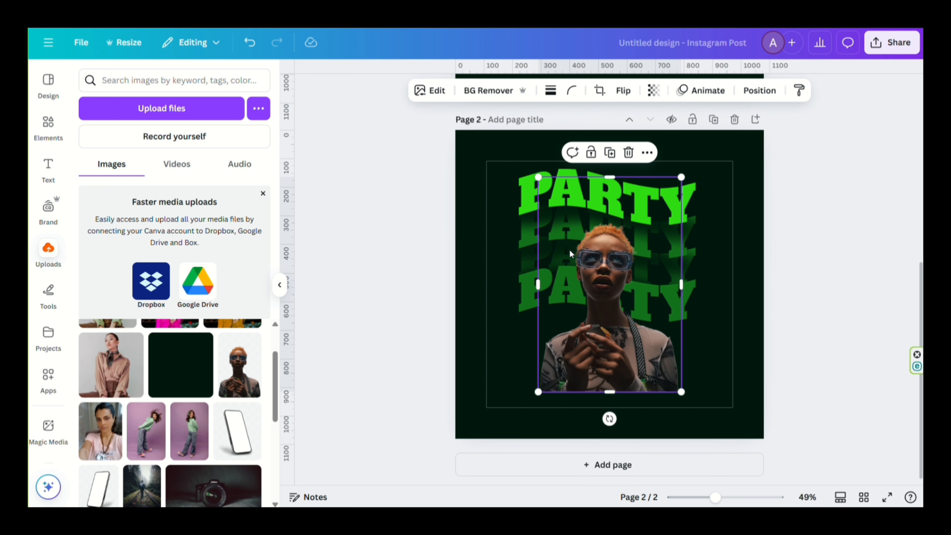
Step: Move the cutout photo up over the middle of the PARTY text and enlarge it until it reaches the page's upper edge
{"action": "left_click_drag", "start_coordinate": [576, 294], "coordinate": [573, 272]}
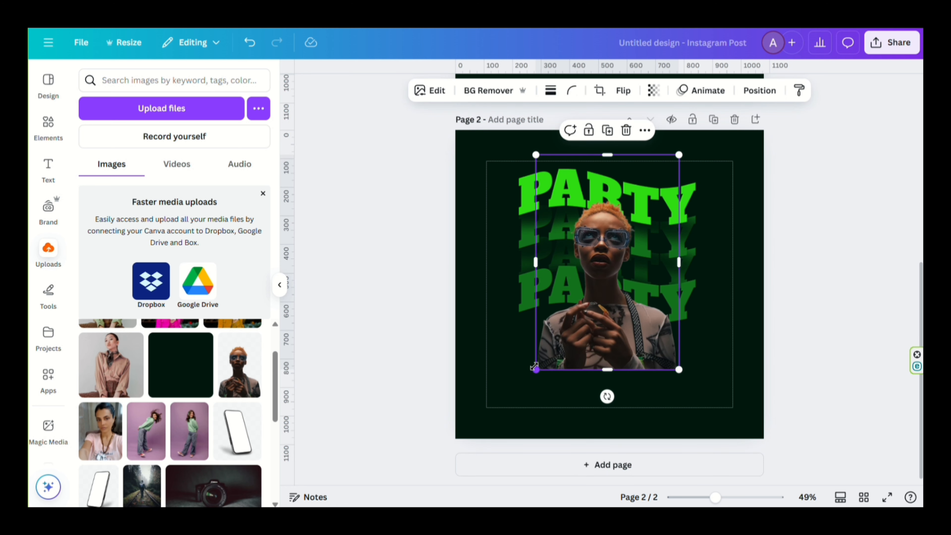
{"action": "left_click_drag", "start_coordinate": [566, 314], "coordinate": [566, 301]}
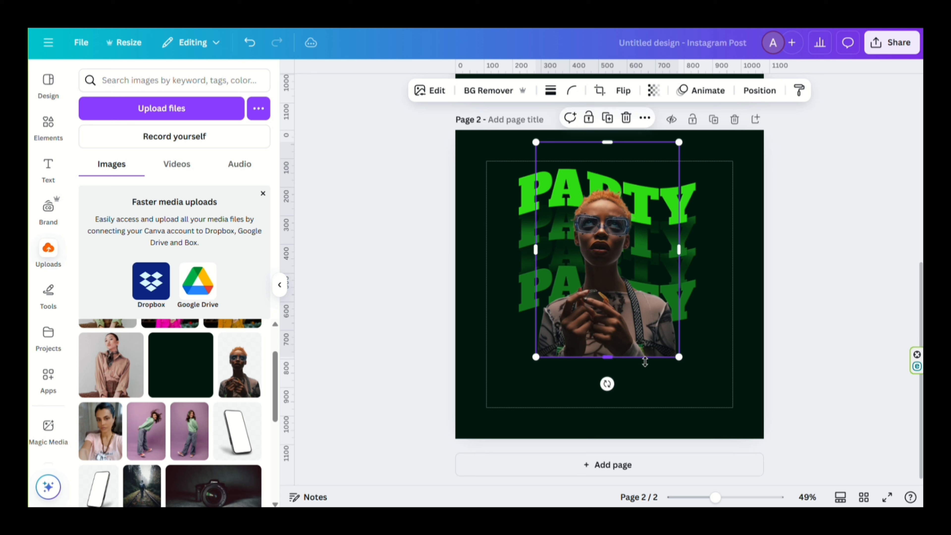
{"action": "left_click_drag", "start_coordinate": [685, 363], "coordinate": [650, 336]}
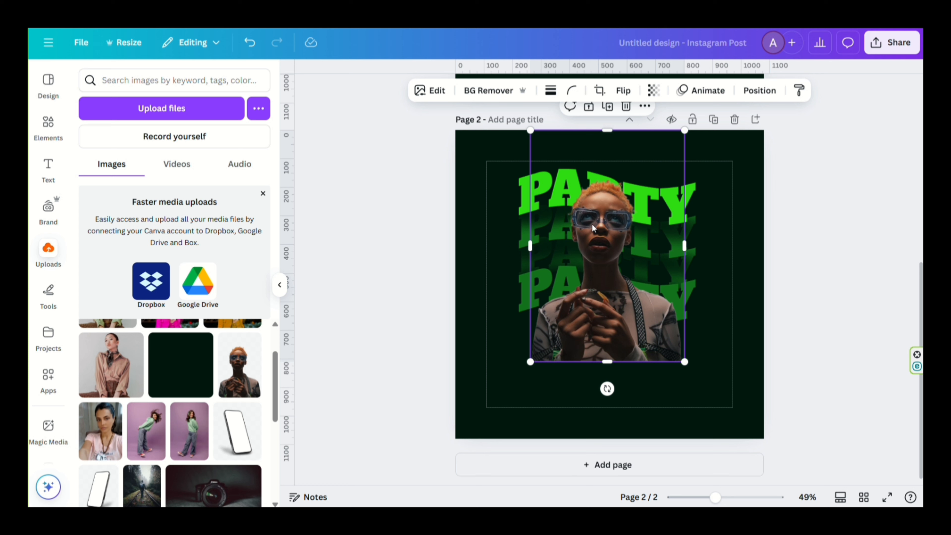
Step: Adjust the cutout photo's white balance, setting Temperature to -37 and Tint to -60
{"action": "left_click", "coordinate": [429, 90]}
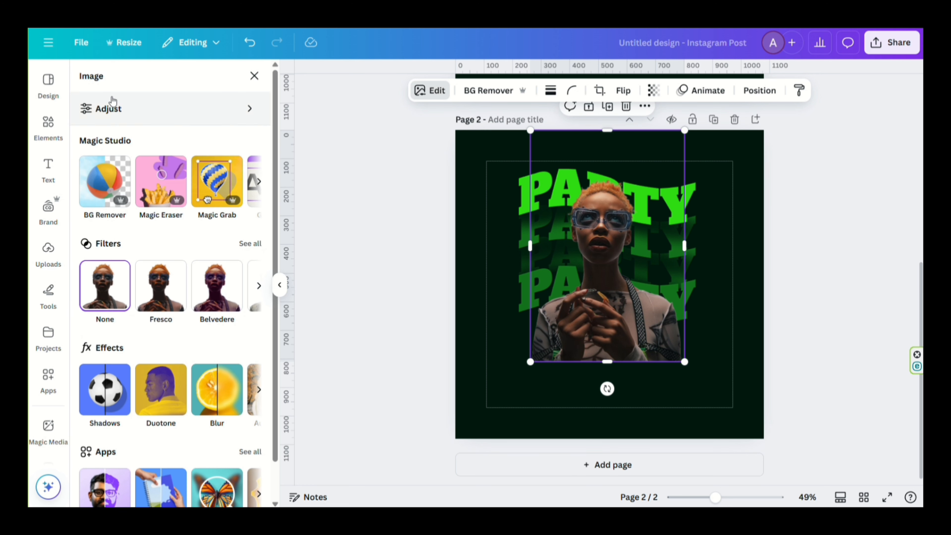
{"action": "left_click", "coordinate": [91, 114]}
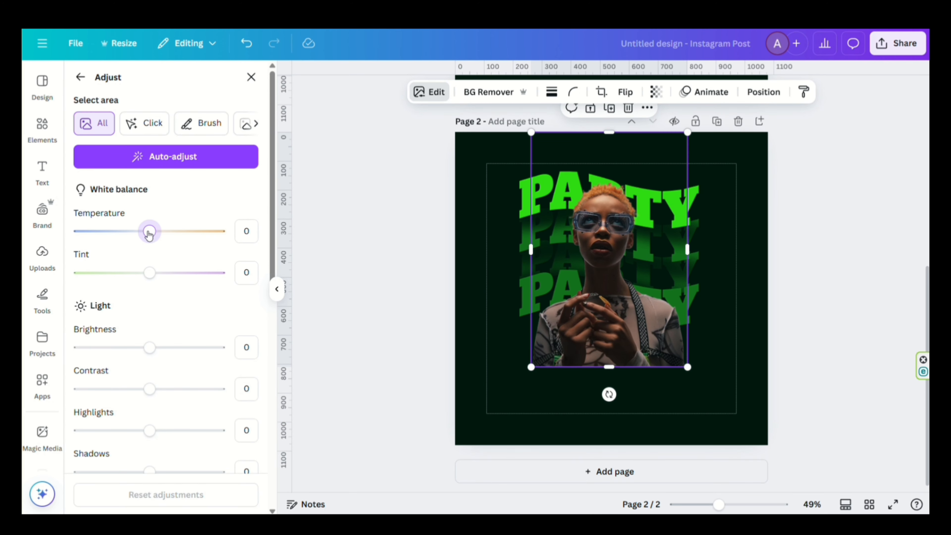
{"action": "left_click_drag", "start_coordinate": [149, 235], "coordinate": [124, 235]}
{"action": "left_click_drag", "start_coordinate": [149, 273], "coordinate": [111, 280]}
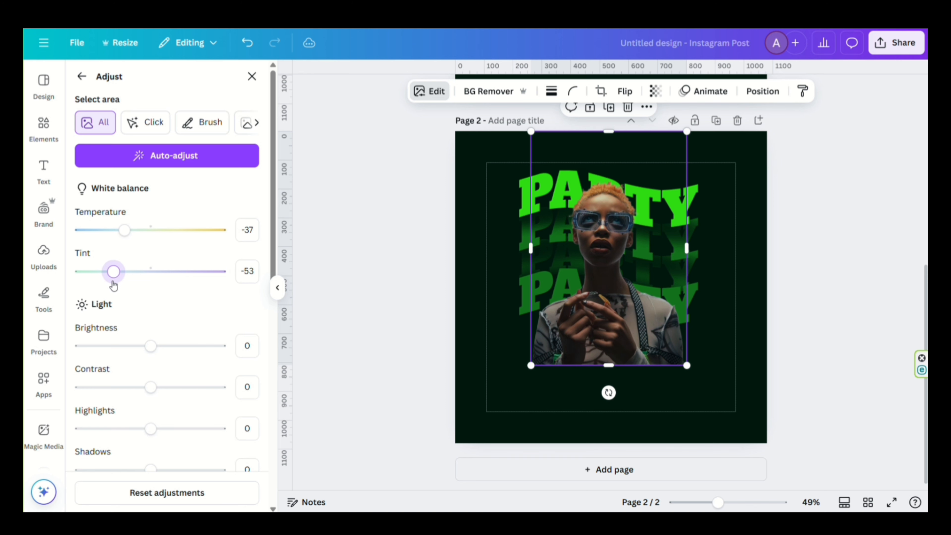
Step: Set the photo's Brightness to 18, Contrast to 8, Highlights to 47, Shadows to 69, Whites to 75 and Blacks to 15
{"action": "left_click_drag", "start_coordinate": [151, 346], "coordinate": [164, 351]}
{"action": "left_click_drag", "start_coordinate": [151, 389], "coordinate": [157, 390]}
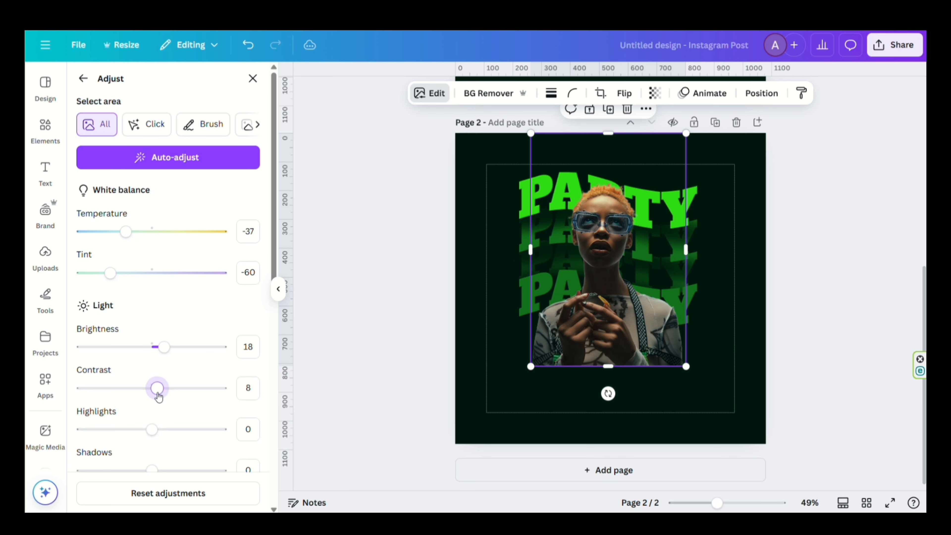
{"action": "left_click_drag", "start_coordinate": [152, 429], "coordinate": [187, 431]}
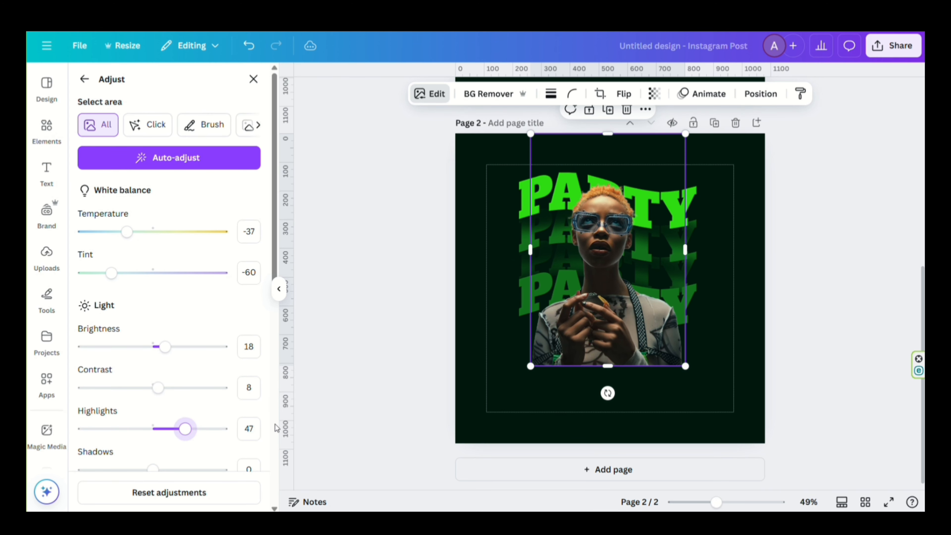
{"action": "scroll", "coordinate": [179, 350], "scroll_direction": "down", "scroll_amount": 5}
{"action": "left_click_drag", "start_coordinate": [153, 235], "coordinate": [202, 247]}
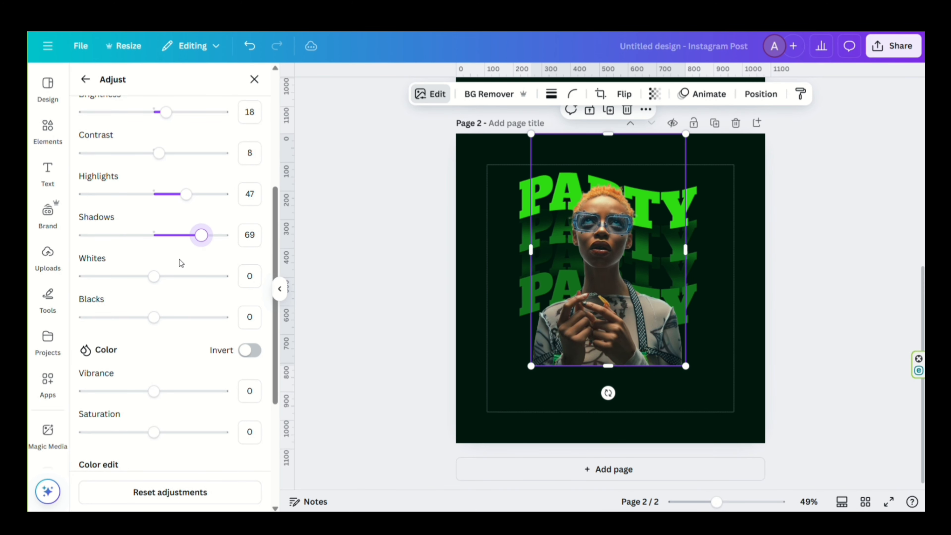
{"action": "left_click_drag", "start_coordinate": [153, 276], "coordinate": [207, 289]}
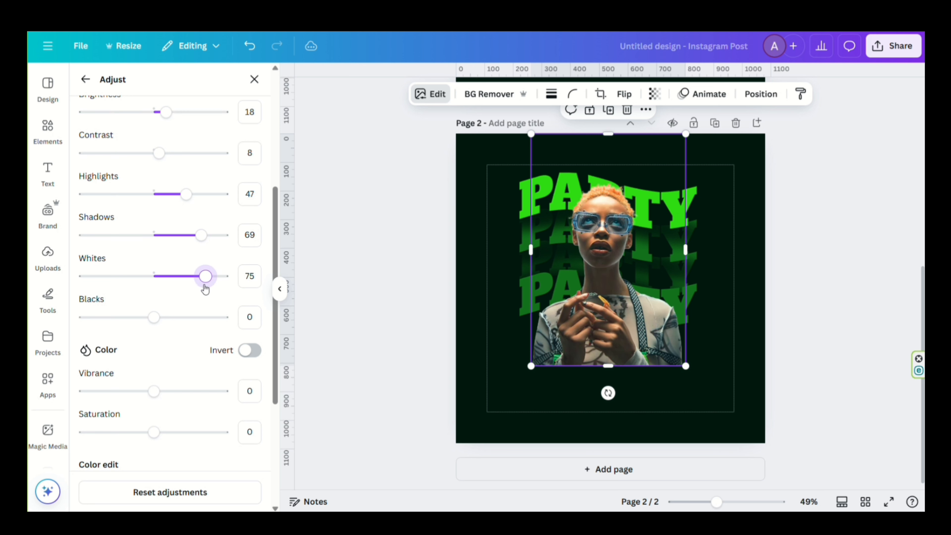
{"action": "left_click_drag", "start_coordinate": [154, 317], "coordinate": [164, 317]}
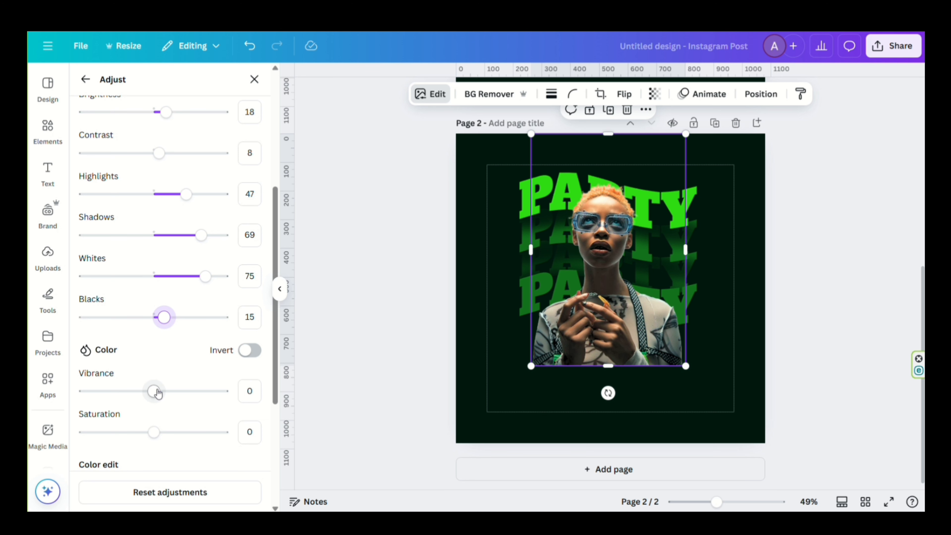
Step: Set the photo's Vibrance to 47 and Saturation to -9, and leave the adjustments
{"action": "left_click_drag", "start_coordinate": [155, 392], "coordinate": [187, 398]}
{"action": "left_click_drag", "start_coordinate": [154, 432], "coordinate": [148, 432]}
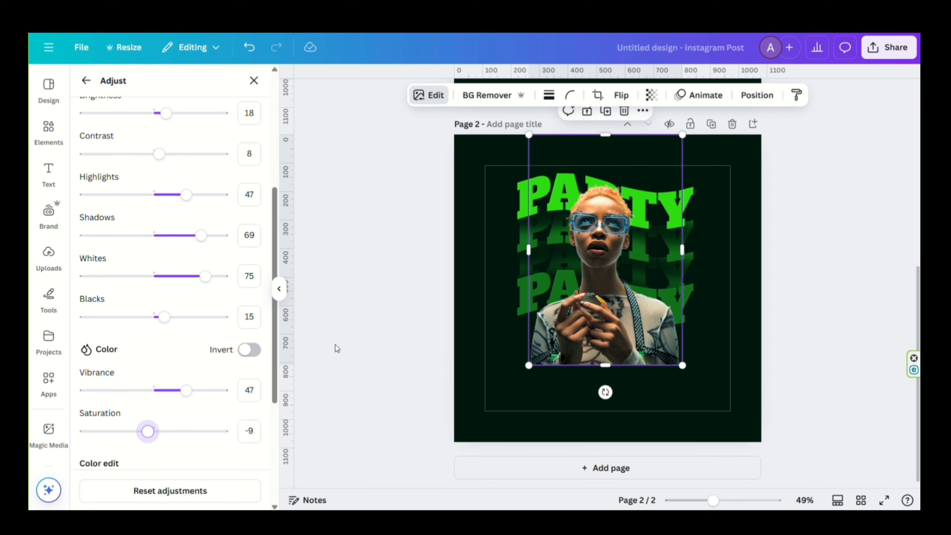
{"action": "left_click", "coordinate": [85, 81]}
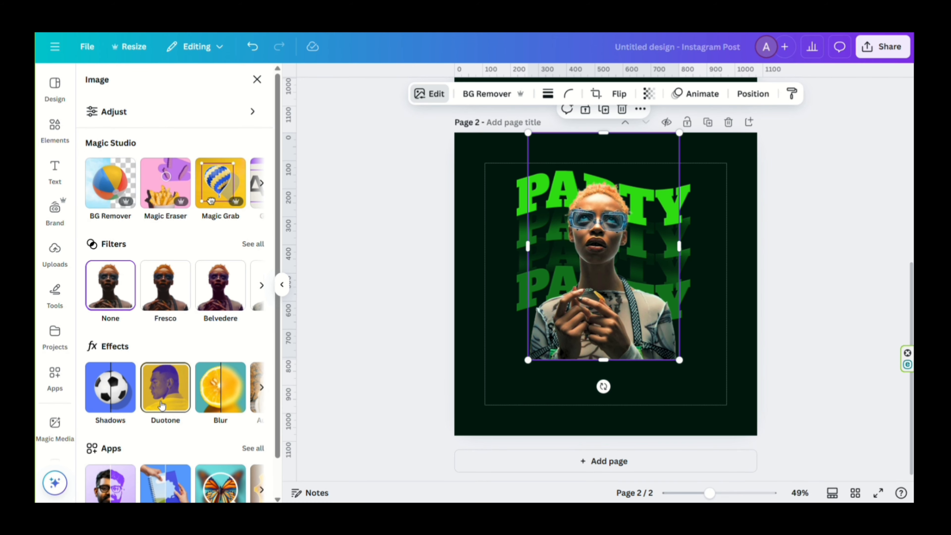
Step: Apply a Glow shadow to the cutout photo and set its color to green #2FDB12
{"action": "left_click", "coordinate": [119, 396]}
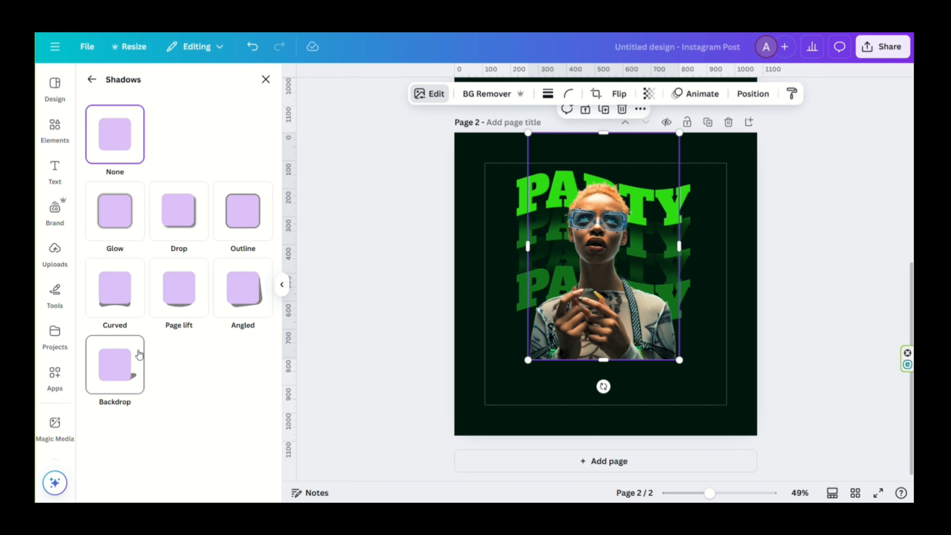
{"action": "left_click", "coordinate": [119, 226]}
{"action": "scroll", "coordinate": [189, 372], "scroll_direction": "down", "scroll_amount": 2}
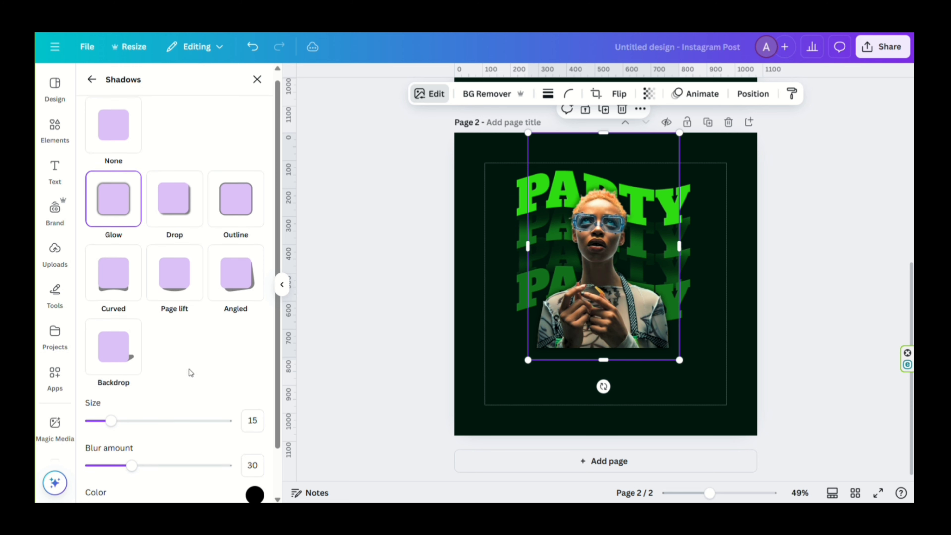
{"action": "left_click", "coordinate": [256, 443]}
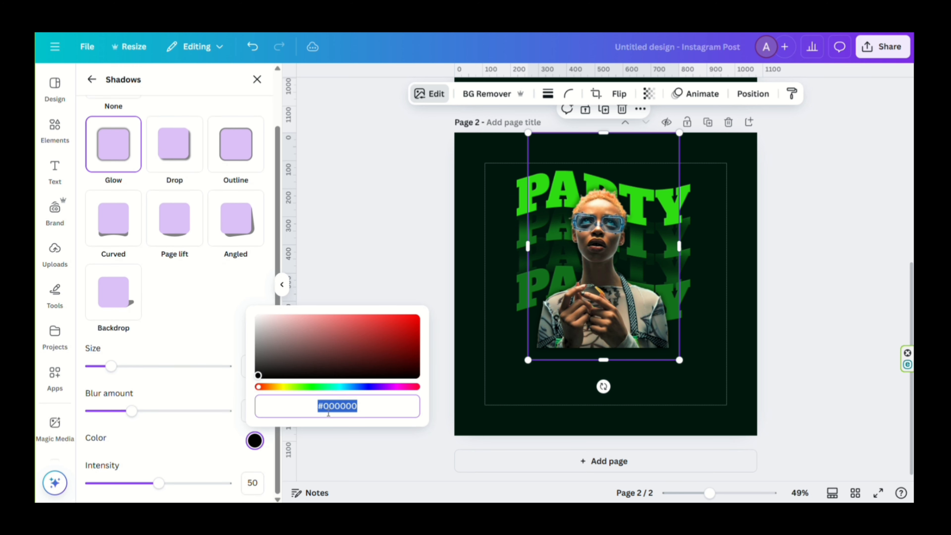
{"action": "type", "text": "#2"}
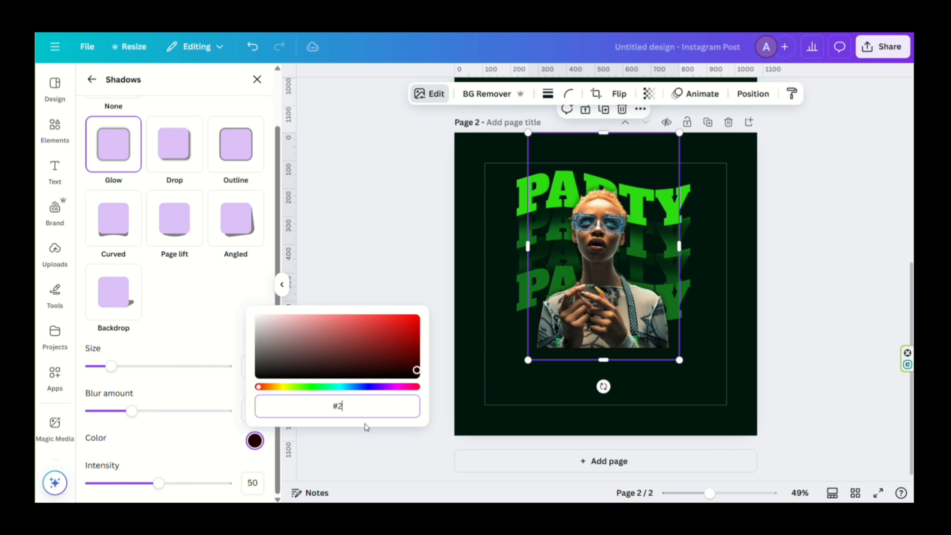
{"action": "type", "text": "FDB12"}
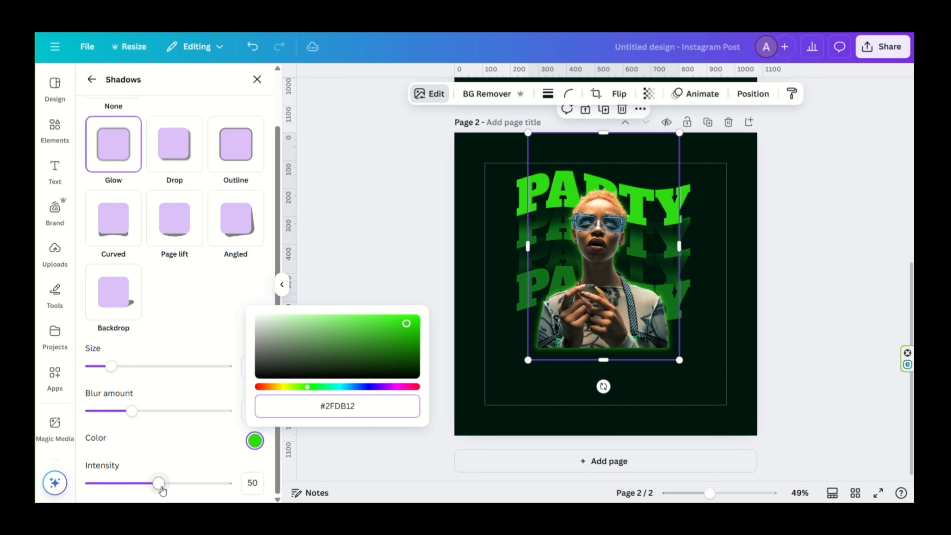
Step: Set the glow's intensity to 65, size to 10 and blur to 28, and crop a narrow strip off the photo's bottom edge
{"action": "left_click_drag", "start_coordinate": [158, 484], "coordinate": [180, 500]}
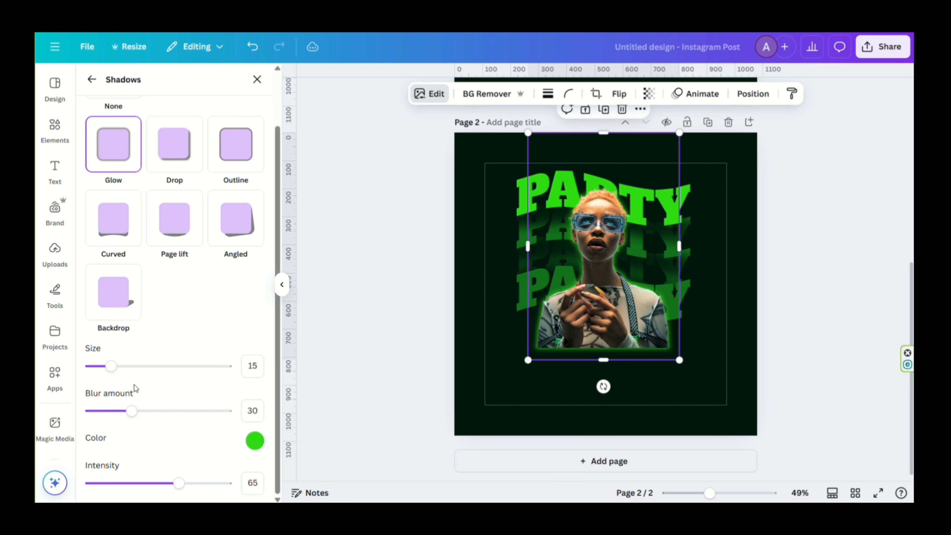
{"action": "left_click_drag", "start_coordinate": [111, 366], "coordinate": [105, 366]}
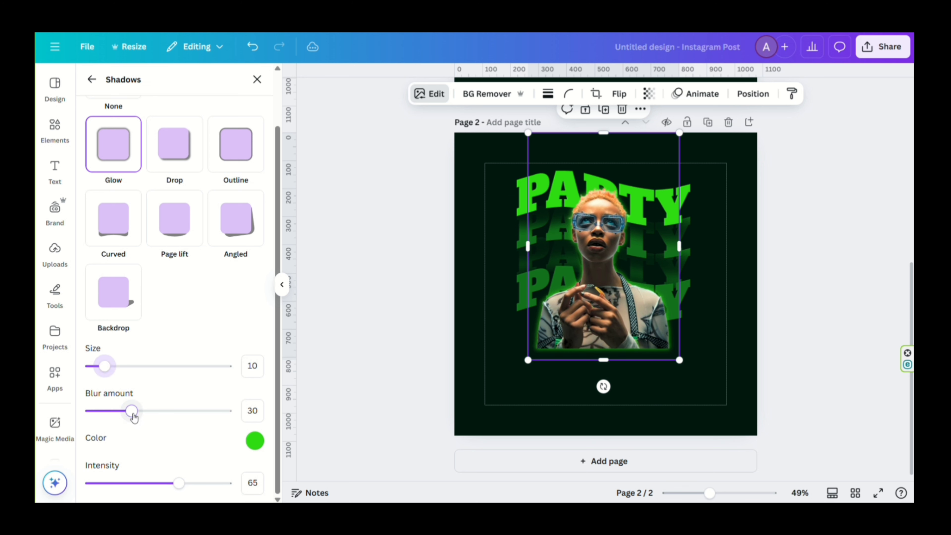
{"action": "mouse_move", "coordinate": [133, 417]}
{"action": "left_mouse_down"}
{"action": "mouse_move", "coordinate": [124, 419]}
{"action": "mouse_move", "coordinate": [129, 414]}
{"action": "left_mouse_up"}
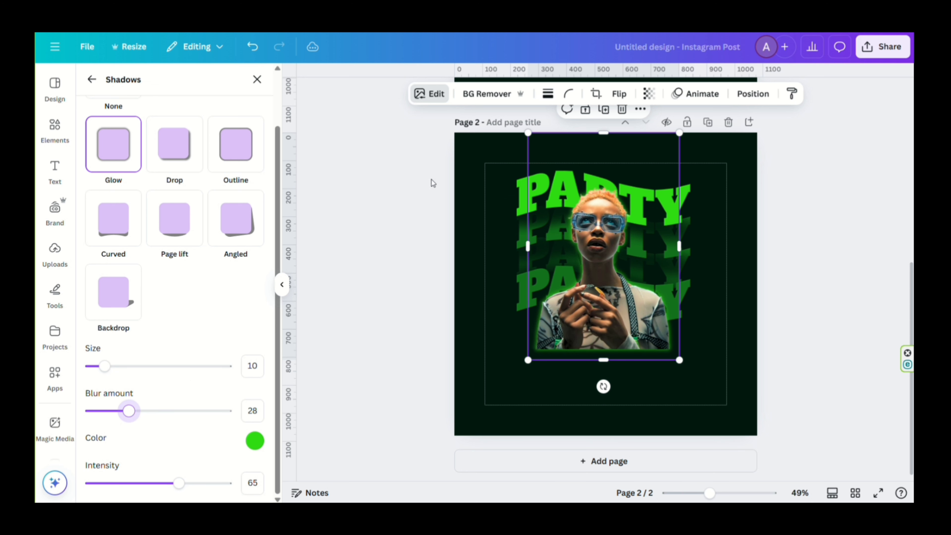
{"action": "left_click_drag", "start_coordinate": [603, 360], "coordinate": [604, 347]}
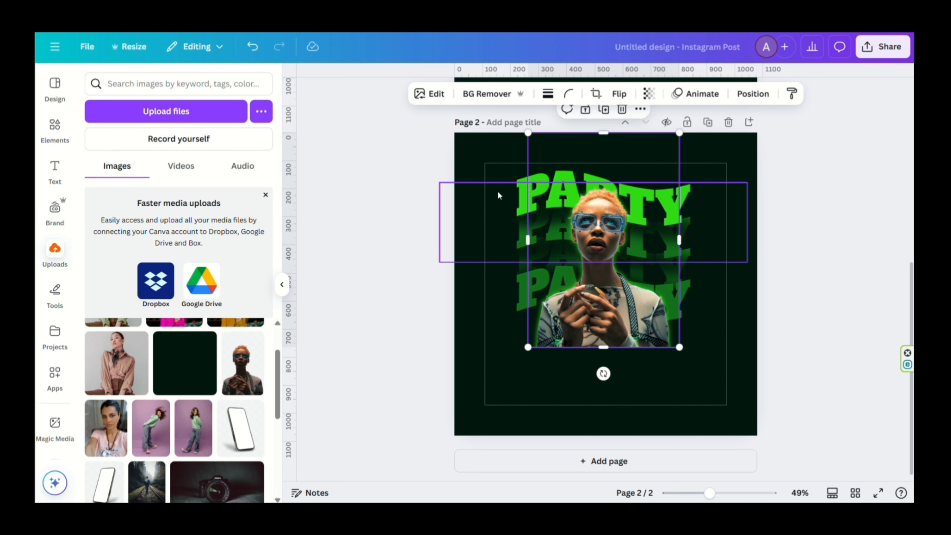
Step: Search the apps for Image Blender and open it with the cutout photo still selected
{"action": "scroll", "coordinate": [44, 161], "scroll_direction": "down", "scroll_amount": 5}
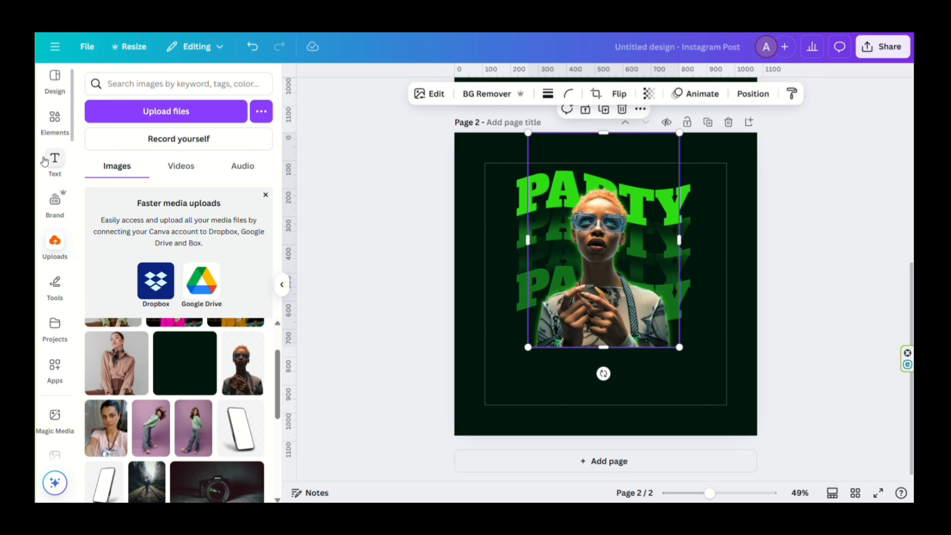
{"action": "left_click", "coordinate": [55, 146]}
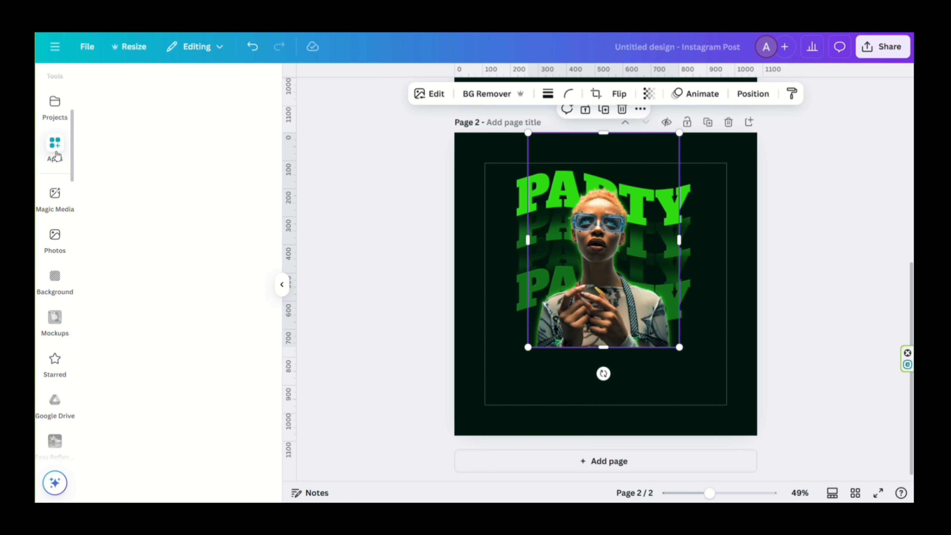
{"action": "type", "text": "type warp"}
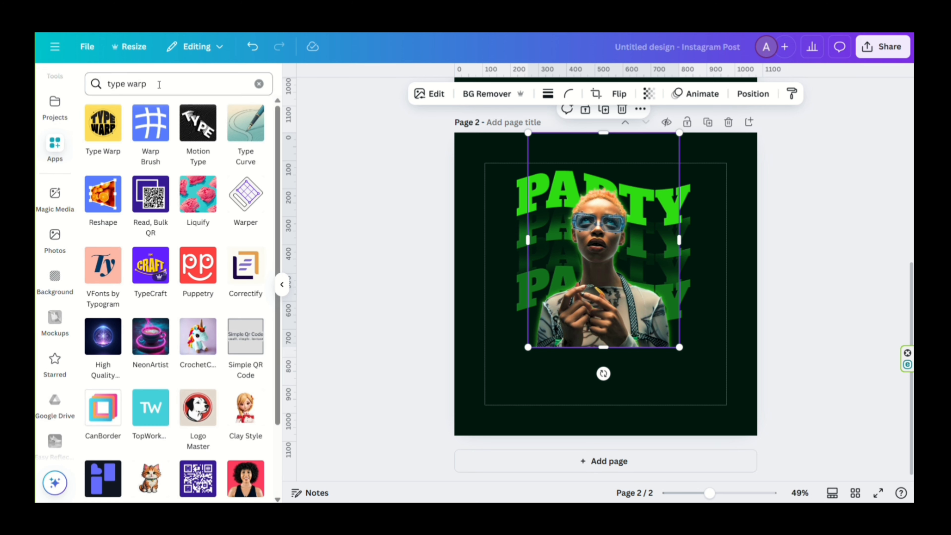
{"action": "left_click", "coordinate": [147, 92]}
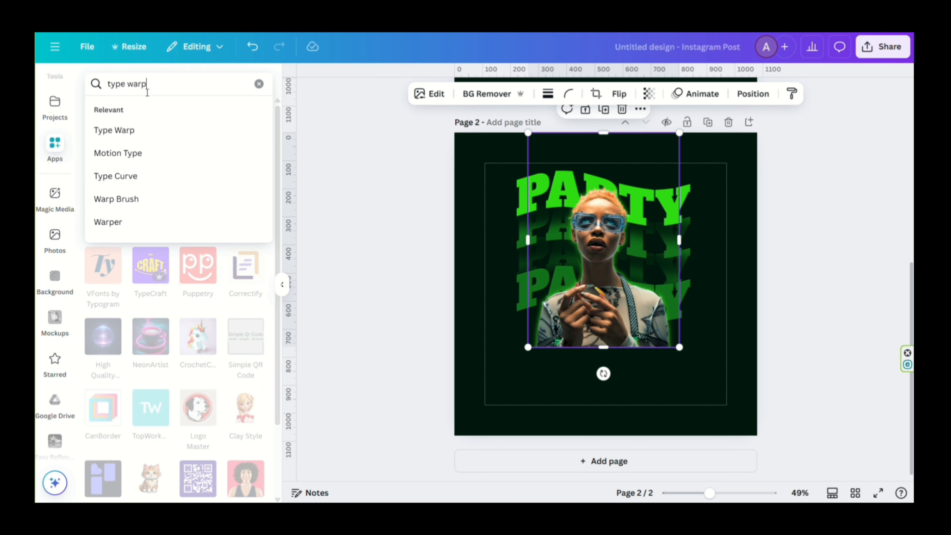
{"action": "key", "text": "BackSpace"}
{"action": "key", "text": "BackSpace"}
{"action": "key", "text": "BackSpace"}
{"action": "key", "text": "BackSpace"}
{"action": "key", "text": "BackSpace"}
{"action": "key", "text": "BackSpace"}
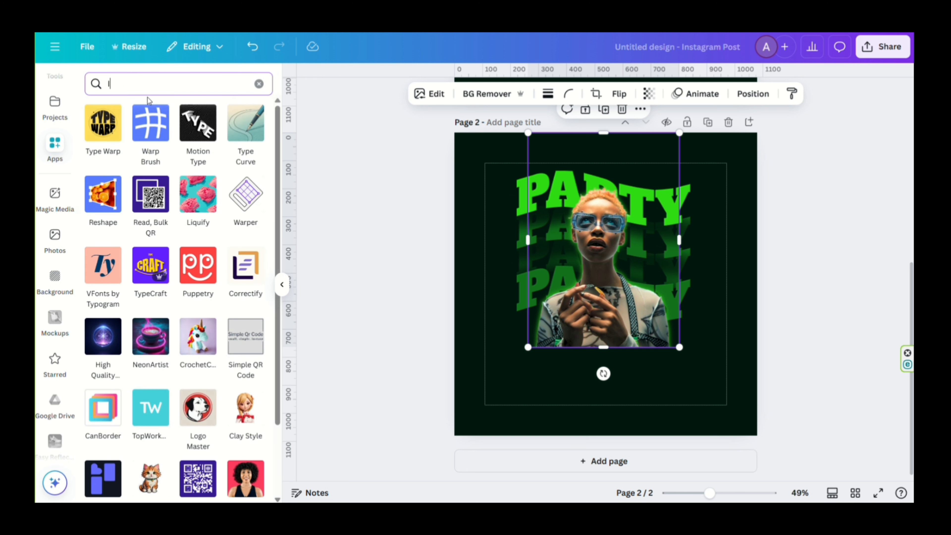
{"action": "type", "text": "age"}
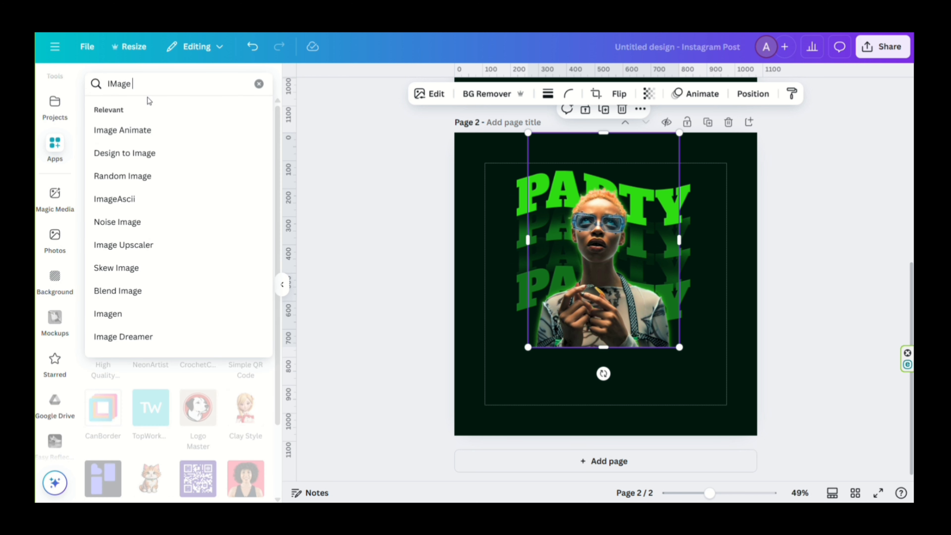
{"action": "type", "text": " blender"}
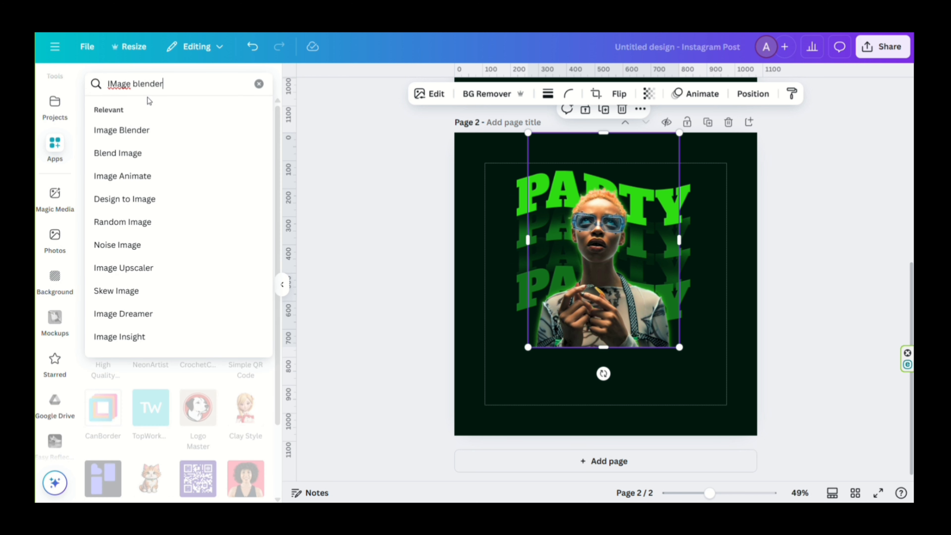
{"action": "left_click", "coordinate": [144, 129]}
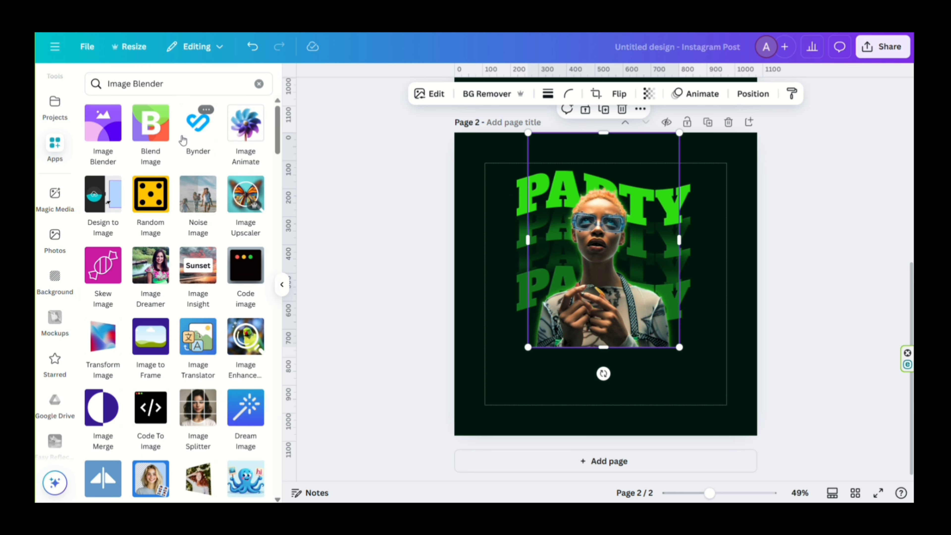
{"action": "left_click", "coordinate": [101, 129]}
Step: Start a radial blend on the cutout photo and enlarge its circle to reach from above the head to the photo's lower edge
{"action": "left_click", "coordinate": [180, 158]}
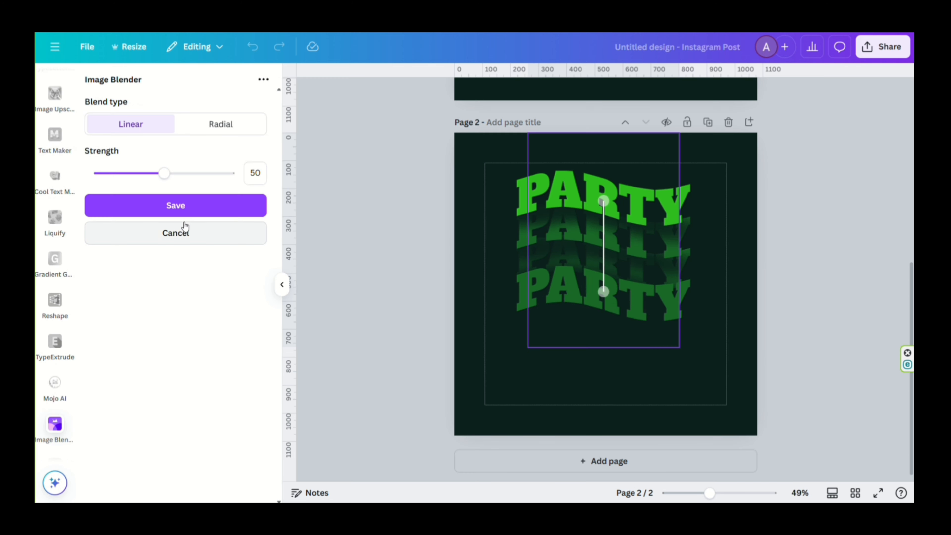
{"action": "left_click", "coordinate": [221, 124]}
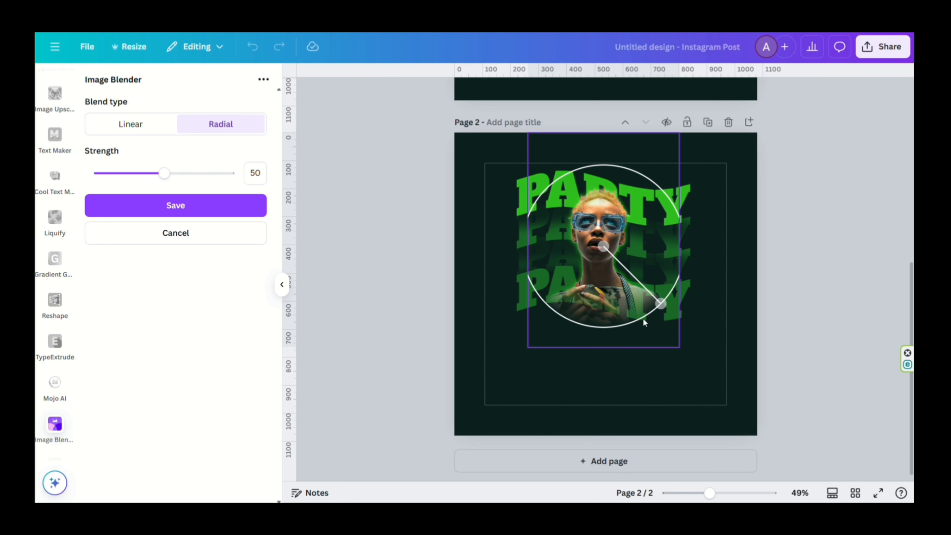
{"action": "mouse_move", "coordinate": [663, 305]}
{"action": "left_mouse_down"}
{"action": "mouse_move", "coordinate": [647, 290]}
{"action": "mouse_move", "coordinate": [653, 305]}
{"action": "left_mouse_up"}
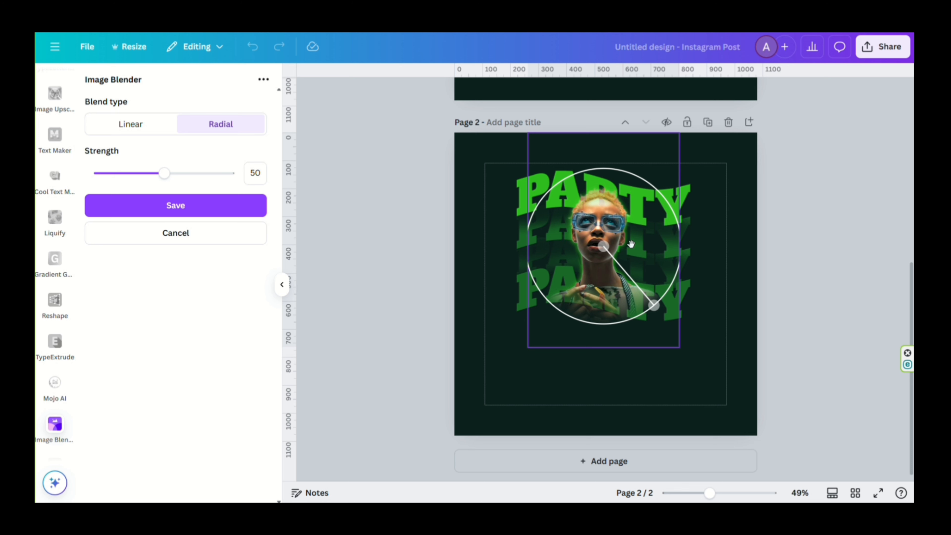
{"action": "left_click_drag", "start_coordinate": [631, 244], "coordinate": [582, 273]}
{"action": "left_click_drag", "start_coordinate": [627, 302], "coordinate": [642, 284]}
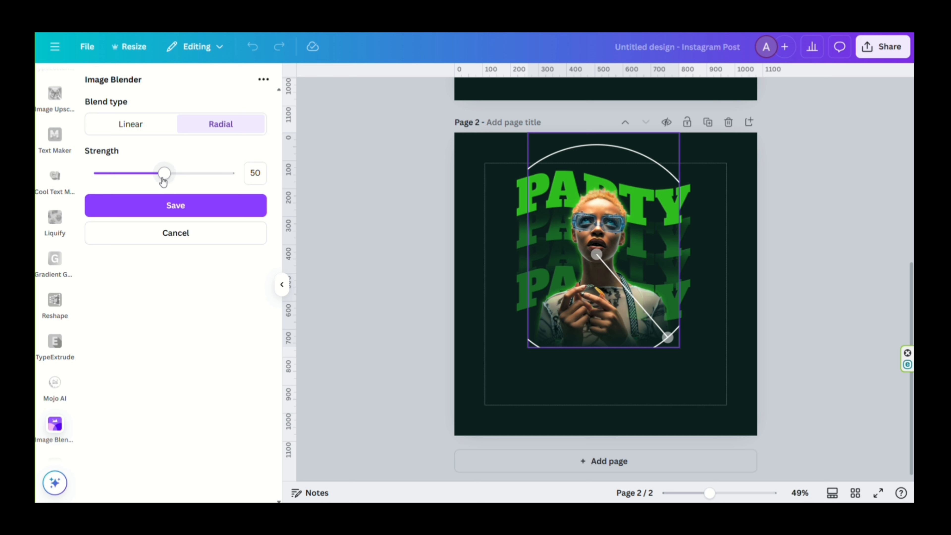
Step: Set the radial blend's strength to 33, save the blended photo and deselect it
{"action": "left_click_drag", "start_coordinate": [162, 181], "coordinate": [143, 183]}
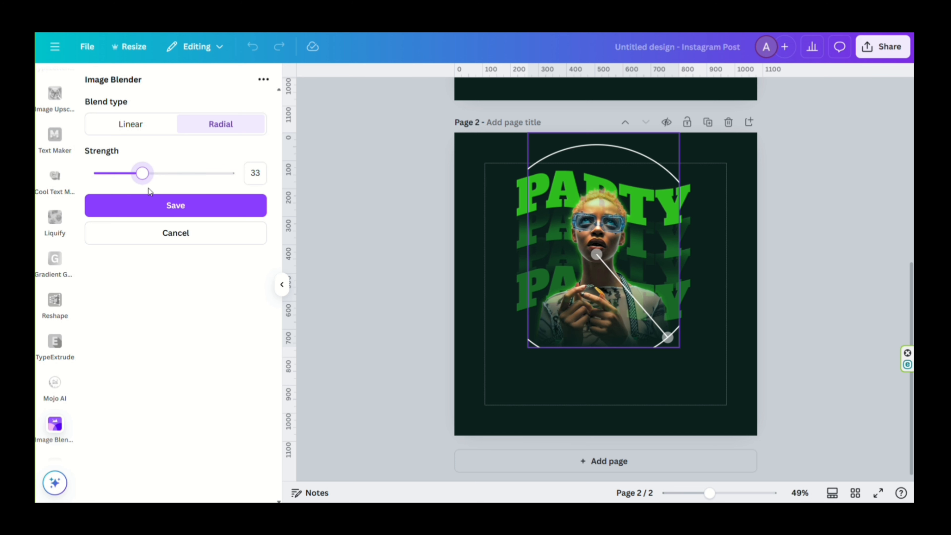
{"action": "left_click", "coordinate": [159, 215]}
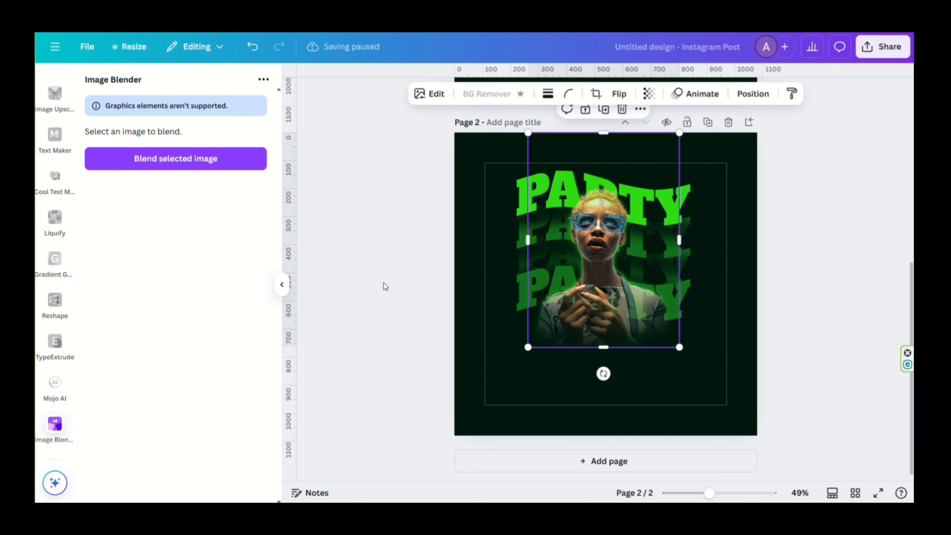
{"action": "left_click", "coordinate": [389, 290]}
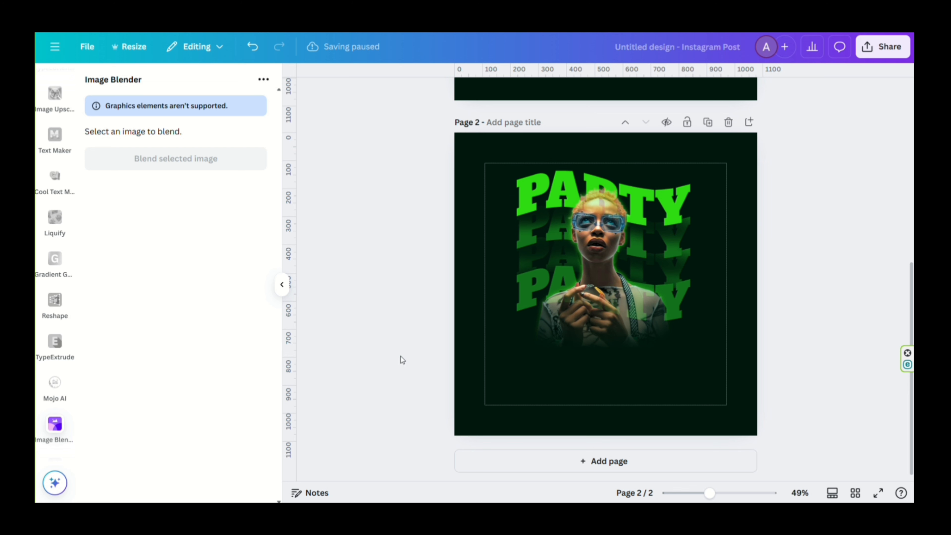
{"action": "scroll", "coordinate": [55, 210], "scroll_direction": "up", "scroll_amount": 6}
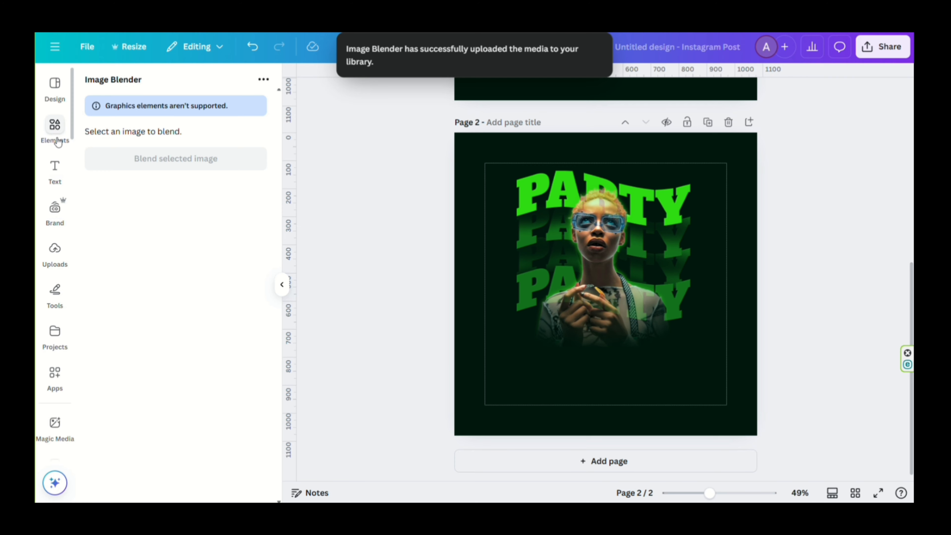
Step: Search the elements for "Halftone partern illustration" and show all of the matching graphics
{"action": "left_click", "coordinate": [54, 127]}
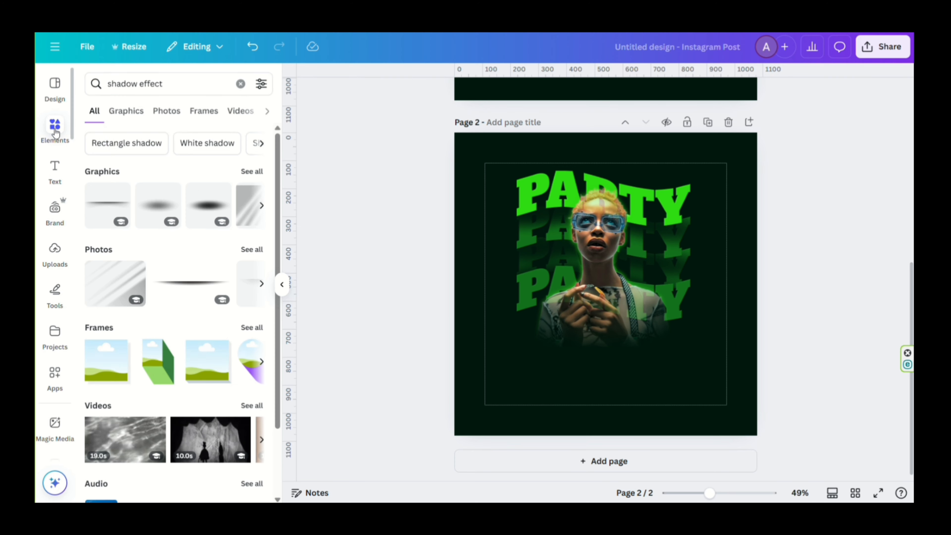
{"action": "left_click", "coordinate": [160, 83]}
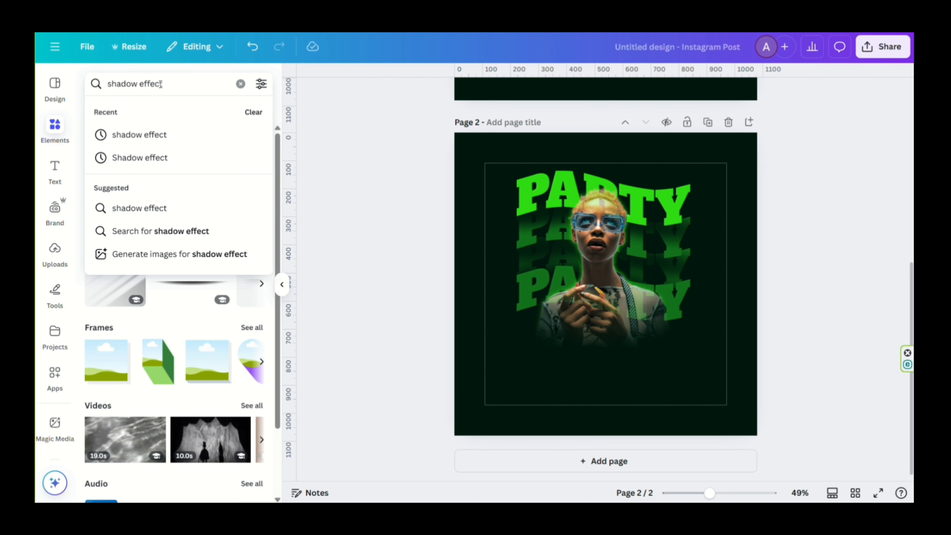
{"action": "key", "text": "BackSpace"}
{"action": "key", "text": "BackSpace"}
{"action": "key", "text": "BackSpace"}
{"action": "key", "text": "BackSpace"}
{"action": "key", "text": "BackSpace"}
{"action": "key", "text": "BackSpace"}
{"action": "key", "text": "BackSpace"}
{"action": "key", "text": "BackSpace"}
{"action": "key", "text": "BackSpace"}
{"action": "key", "text": "BackSpace"}
{"action": "key", "text": "BackSpace"}
{"action": "key", "text": "BackSpace"}
{"action": "key", "text": "BackSpace"}
{"action": "type", "text": "half"}
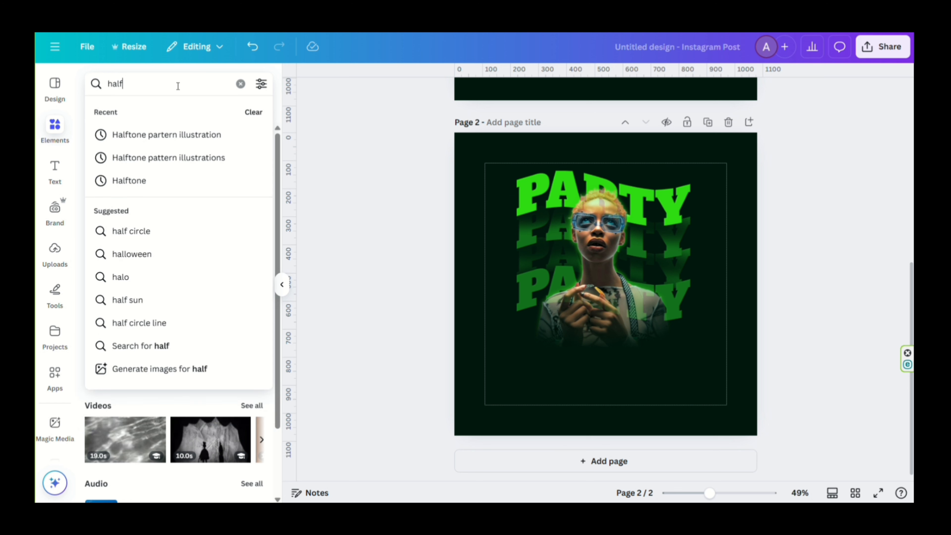
{"action": "type", "text": "tone pa"}
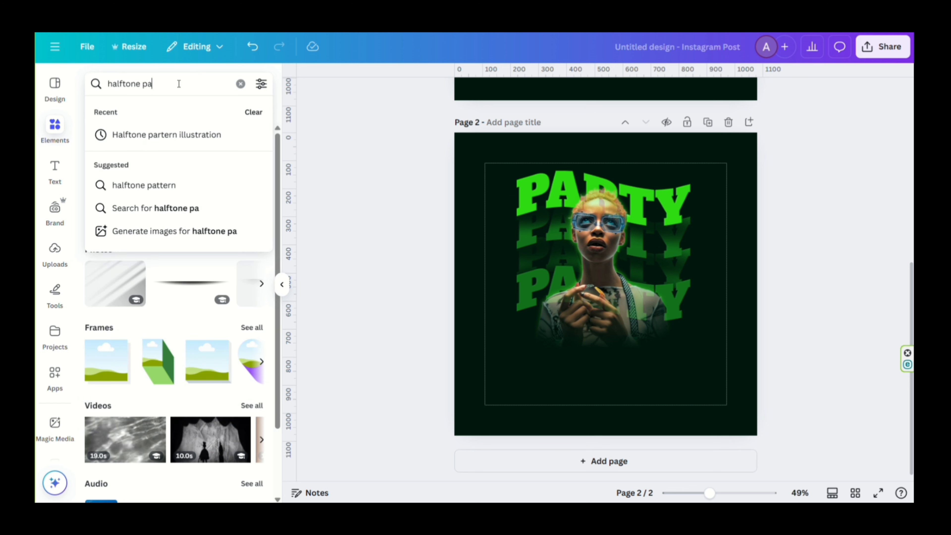
{"action": "left_click", "coordinate": [143, 139]}
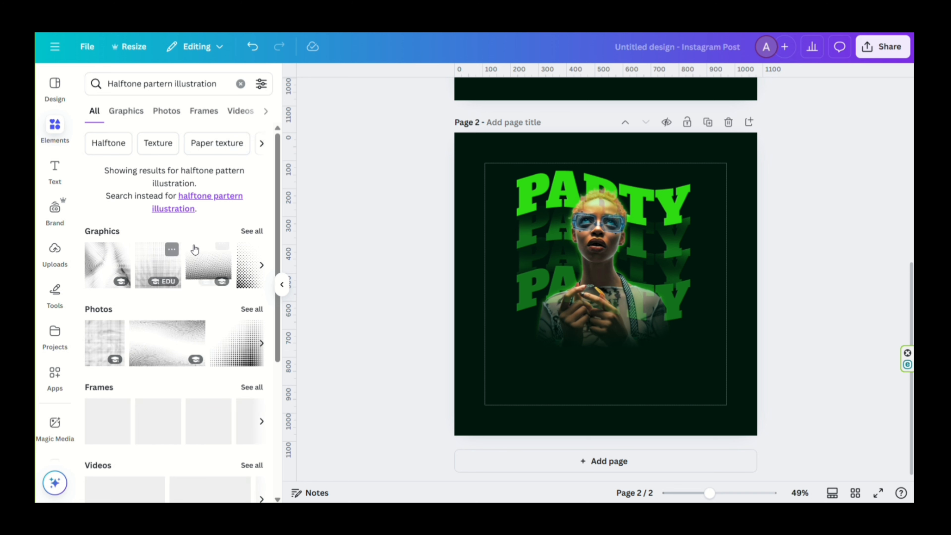
{"action": "left_click", "coordinate": [251, 231]}
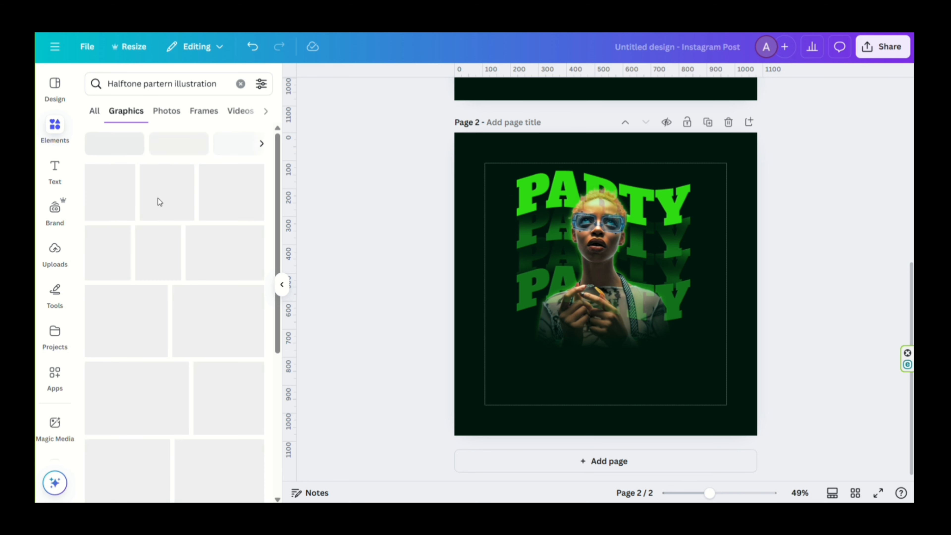
Step: Add the first halftone graphic to page 2 and enlarge it to cover the whole page
{"action": "left_click", "coordinate": [117, 250]}
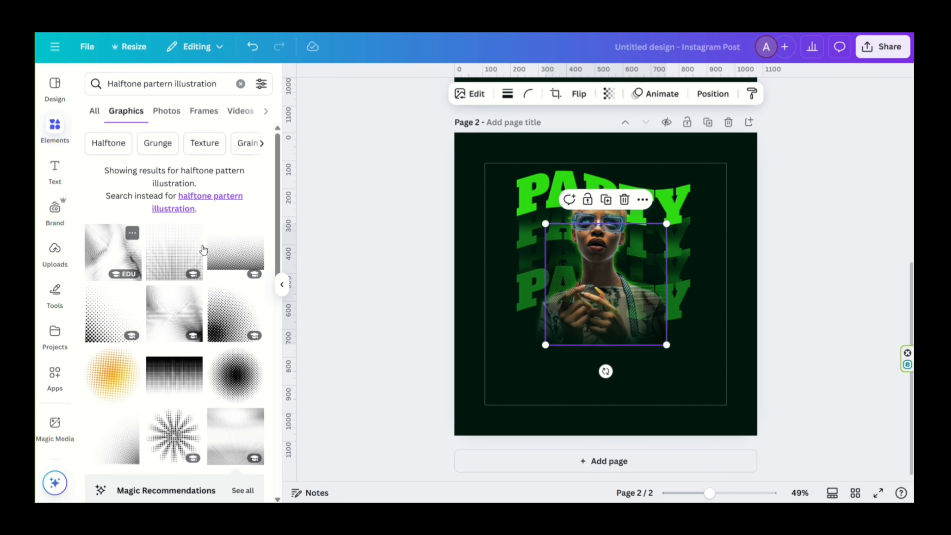
{"action": "left_click_drag", "start_coordinate": [605, 281], "coordinate": [506, 196]}
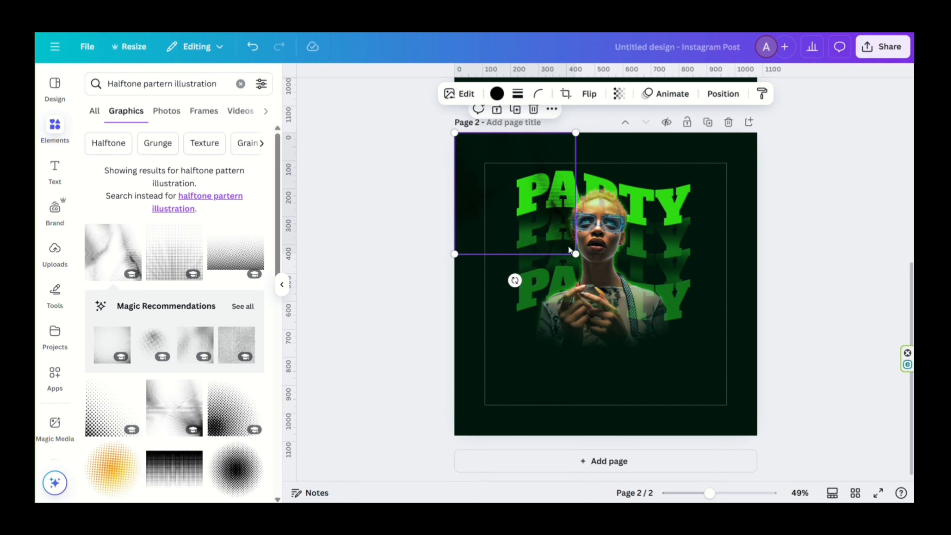
{"action": "left_click_drag", "start_coordinate": [575, 254], "coordinate": [786, 404]}
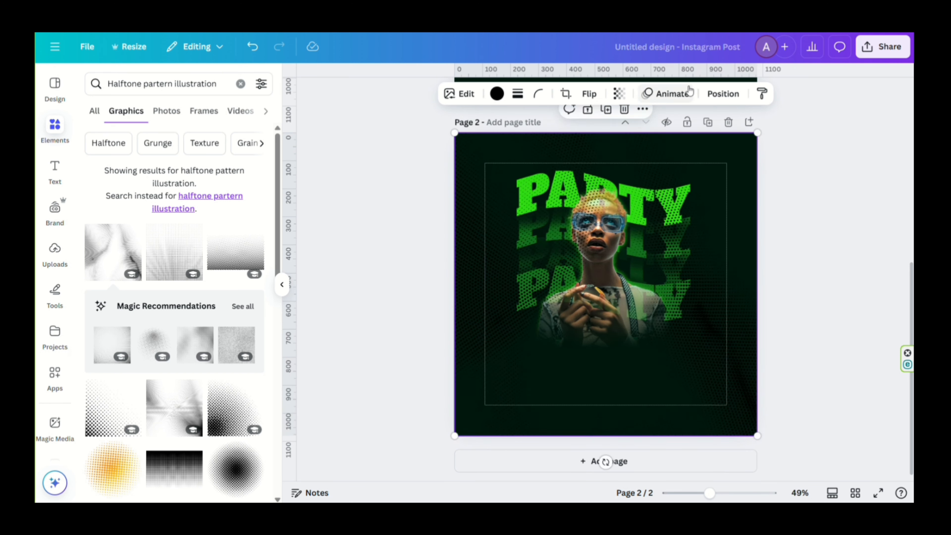
Step: Move the halftone layer directly above the background and recolor it with the bright green of the main PARTY text
{"action": "left_click", "coordinate": [723, 93]}
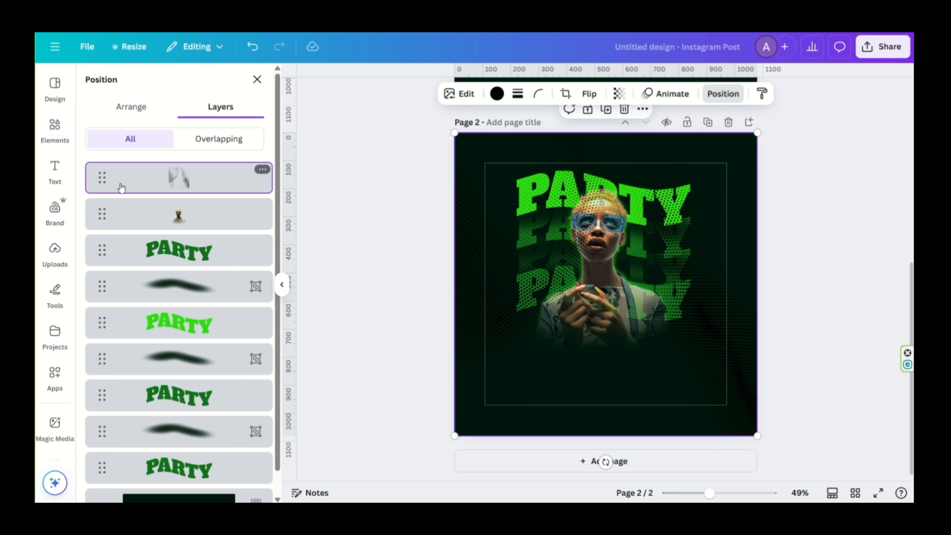
{"action": "left_click_drag", "start_coordinate": [145, 180], "coordinate": [139, 466]}
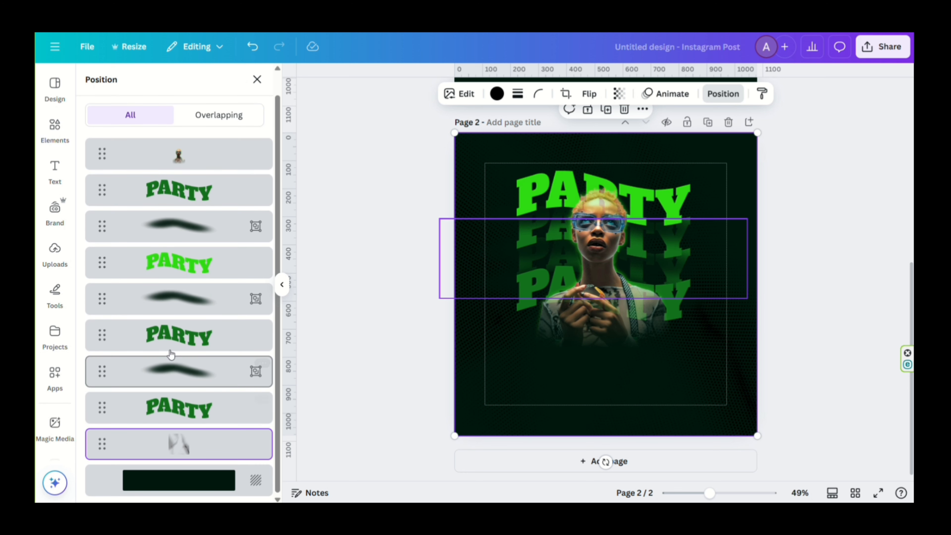
{"action": "left_click", "coordinate": [497, 93]}
{"action": "left_click", "coordinate": [131, 448]}
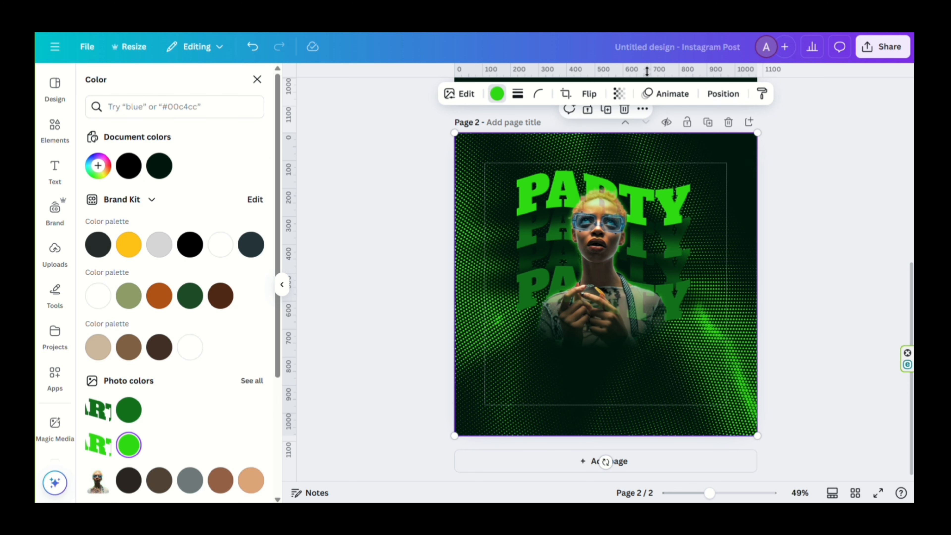
Step: Set the halftone graphic's transparency to 11
{"action": "left_click", "coordinate": [619, 93]}
{"action": "left_click_drag", "start_coordinate": [640, 141], "coordinate": [570, 156]}
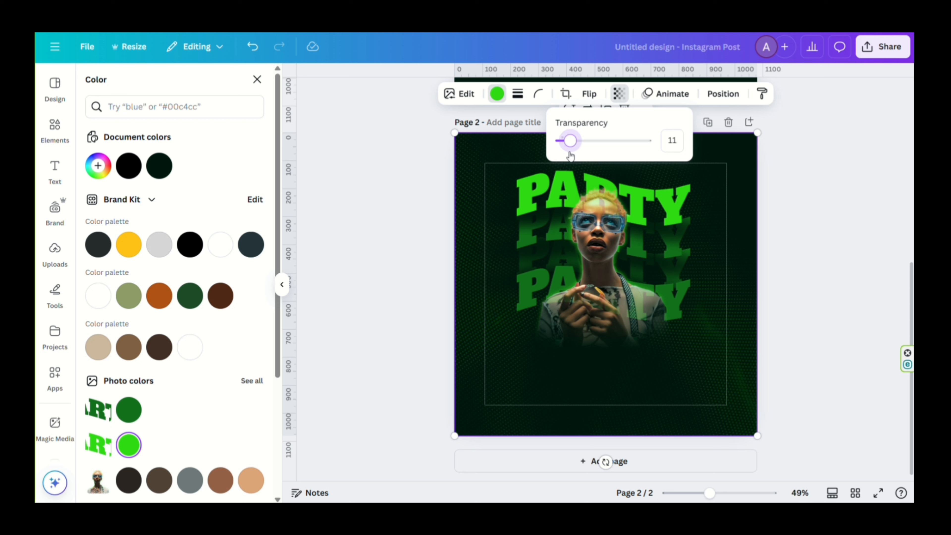
{"action": "left_click", "coordinate": [625, 105]}
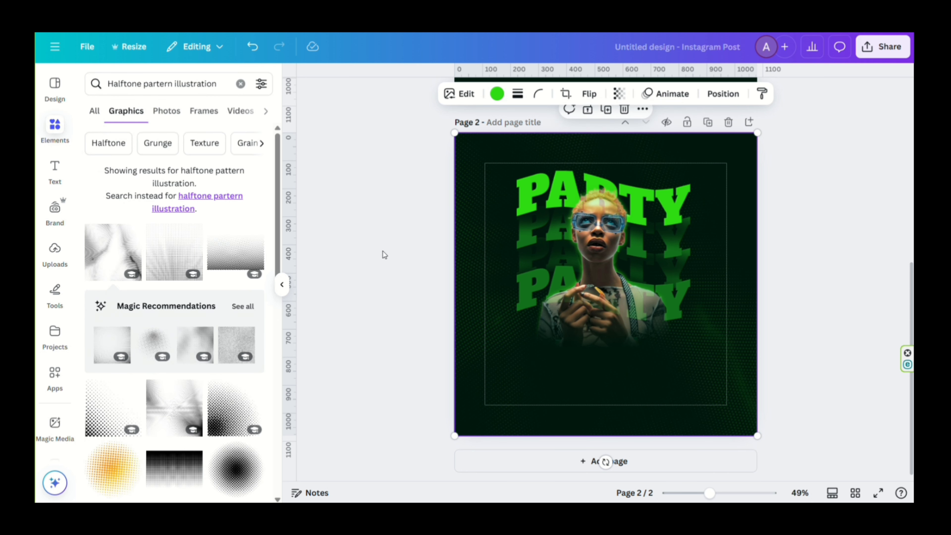
Step: Search the graphics for "3d fond green light" and add the first green light-wave graphic to the page
{"action": "left_click", "coordinate": [214, 83]}
{"action": "key", "text": "BackSpace"}
{"action": "key", "text": "BackSpace"}
{"action": "left_click", "coordinate": [180, 133]}
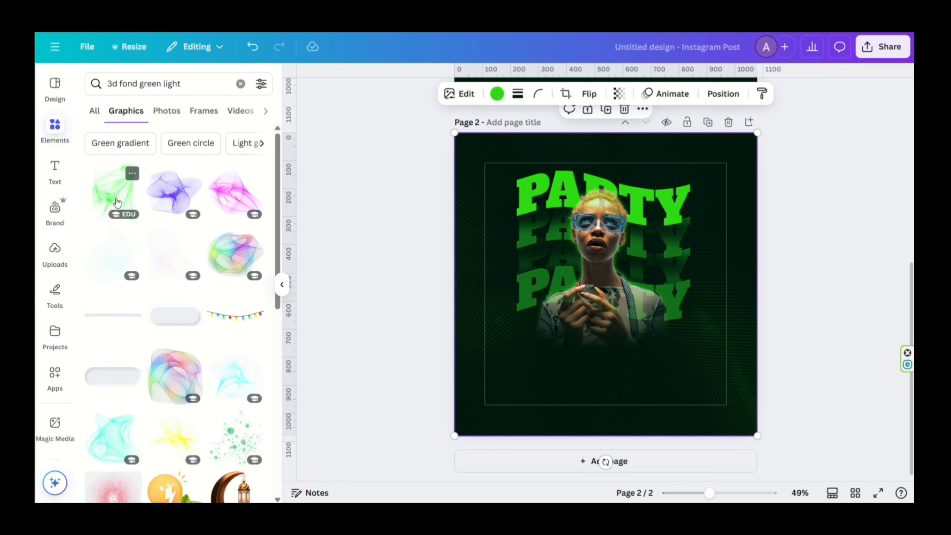
{"action": "left_click", "coordinate": [117, 202]}
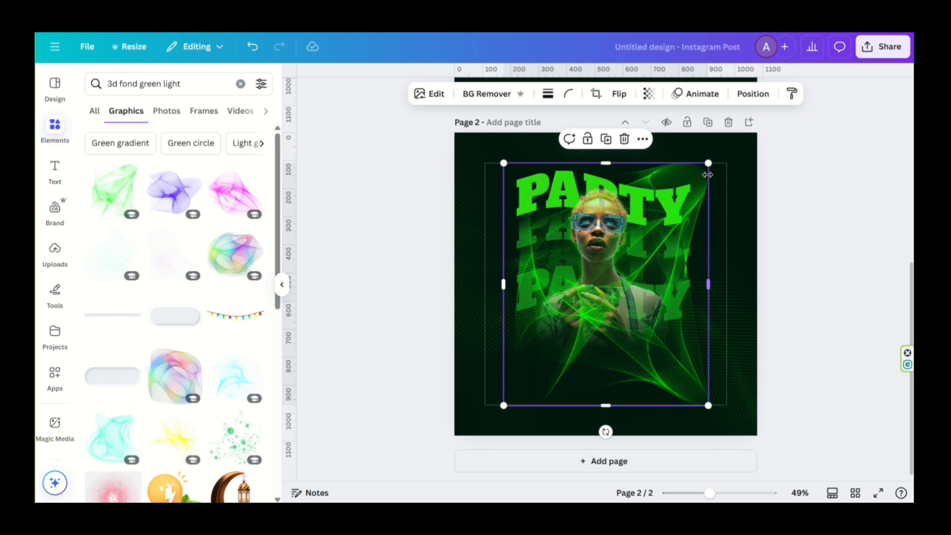
Step: Shrink the green light graphic, rotate it 90° counterclockwise and center it over the portrait
{"action": "left_click_drag", "start_coordinate": [708, 163], "coordinate": [647, 235]}
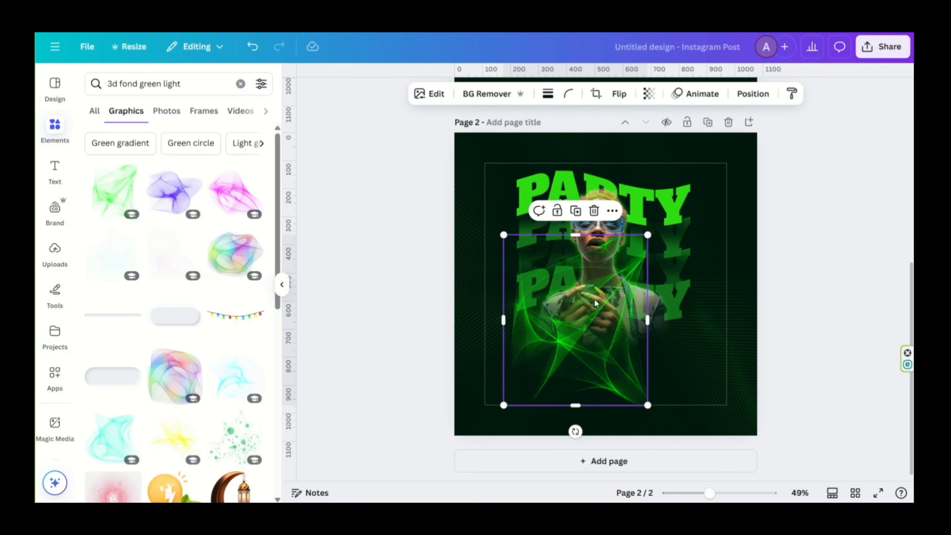
{"action": "left_click_drag", "start_coordinate": [576, 427], "coordinate": [667, 323]}
{"action": "left_click_drag", "start_coordinate": [603, 333], "coordinate": [624, 297]}
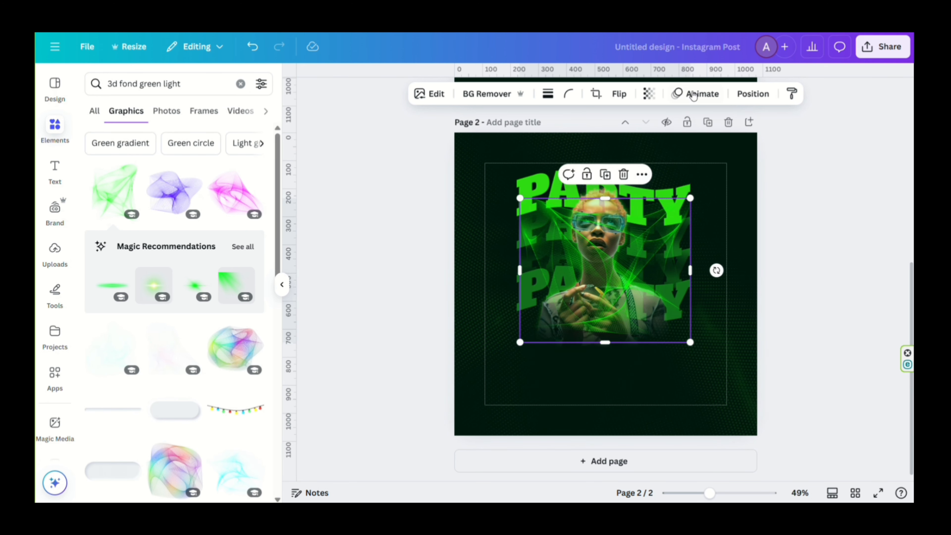
Step: Move the green light layer directly behind the portrait and shrink it to fit around the head and shoulders
{"action": "left_click", "coordinate": [749, 94]}
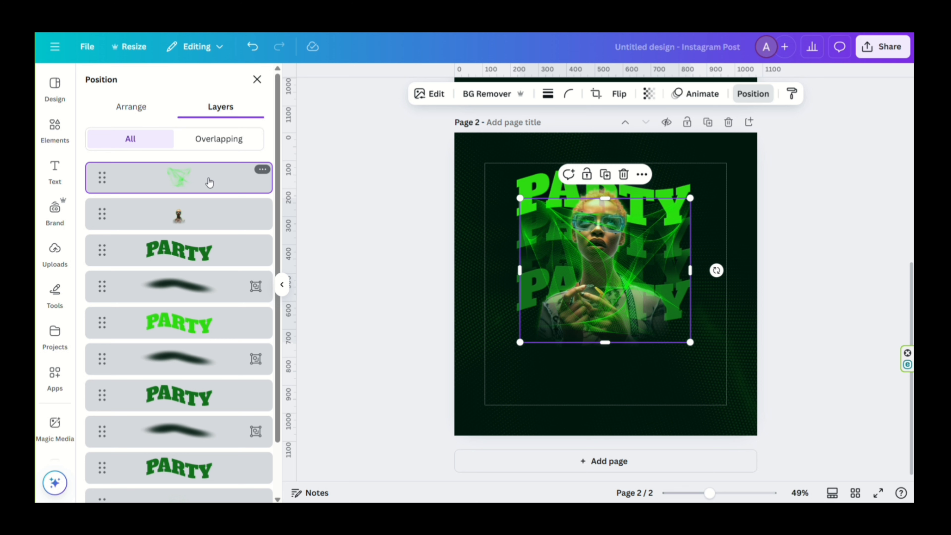
{"action": "left_click_drag", "start_coordinate": [209, 183], "coordinate": [204, 236]}
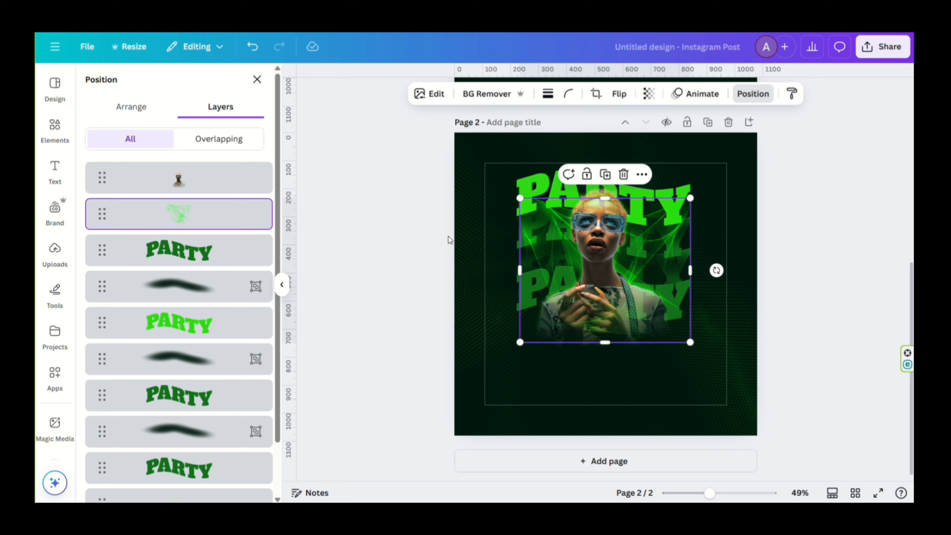
{"action": "mouse_move", "coordinate": [549, 237]}
{"action": "left_mouse_down"}
{"action": "mouse_move", "coordinate": [547, 225]}
{"action": "mouse_move", "coordinate": [541, 230]}
{"action": "left_mouse_up"}
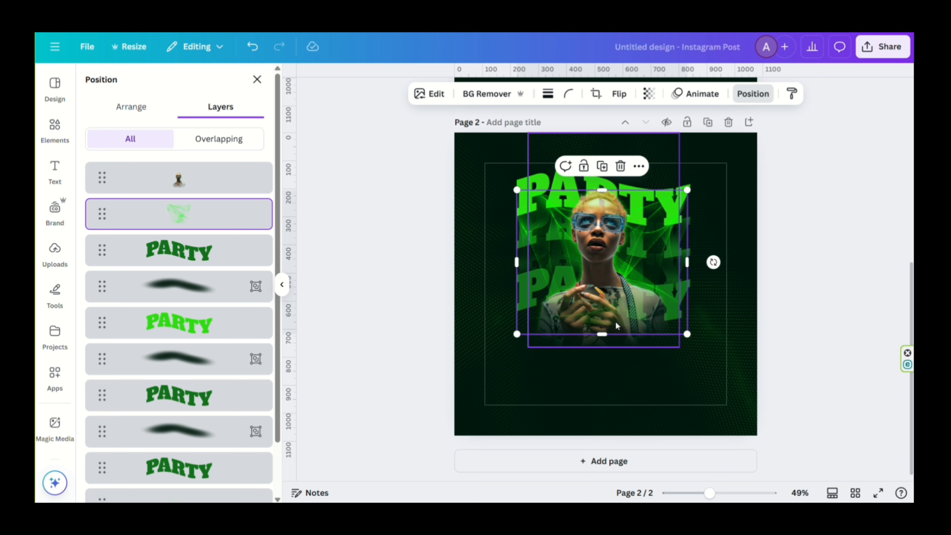
{"action": "left_click_drag", "start_coordinate": [687, 334], "coordinate": [643, 266]}
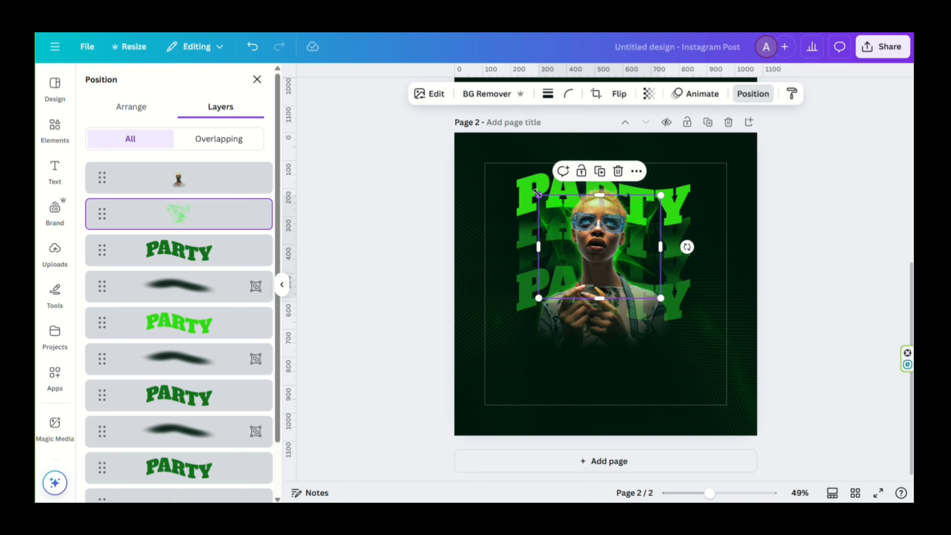
{"action": "left_click_drag", "start_coordinate": [538, 194], "coordinate": [531, 189]}
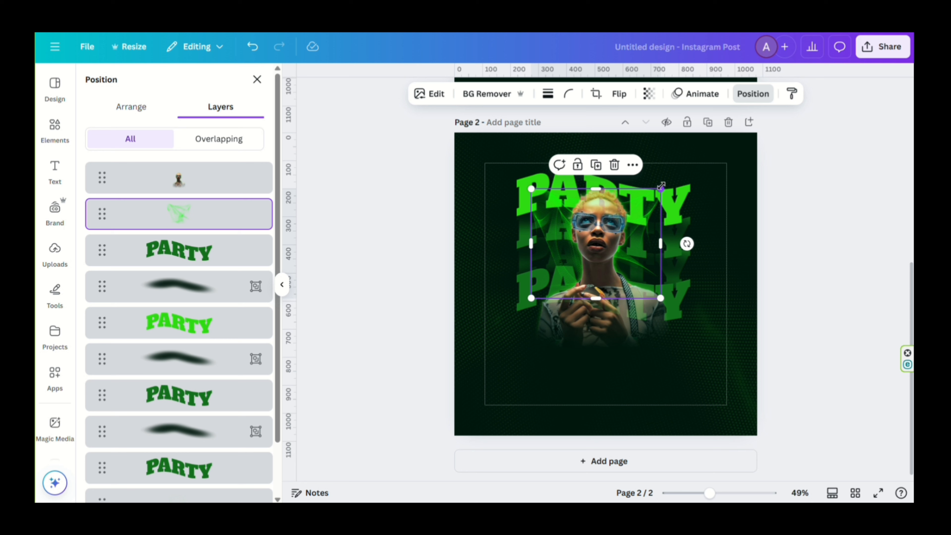
{"action": "left_click_drag", "start_coordinate": [661, 187], "coordinate": [656, 210]}
{"action": "left_click", "coordinate": [660, 383]}
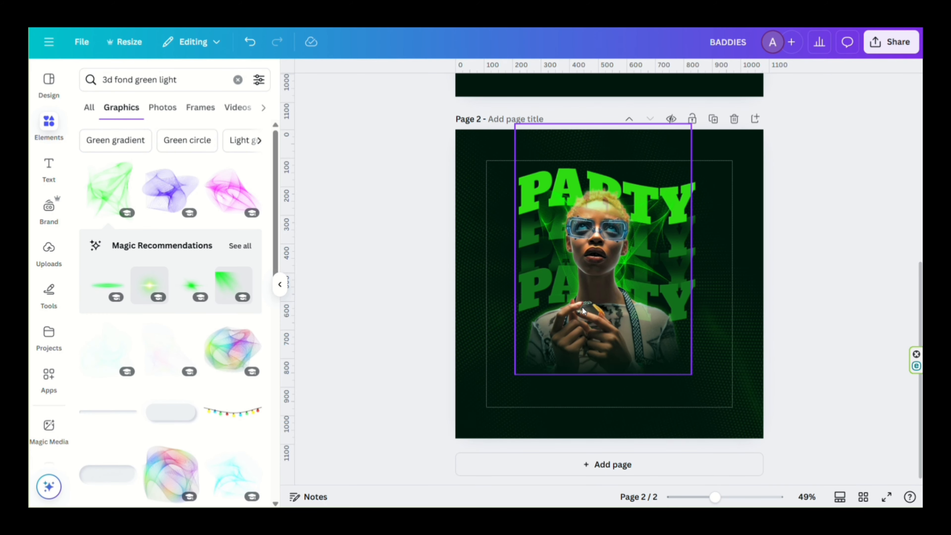
Step: Duplicate the cutout portrait and align the copy exactly over the original
{"action": "left_click", "coordinate": [594, 319]}
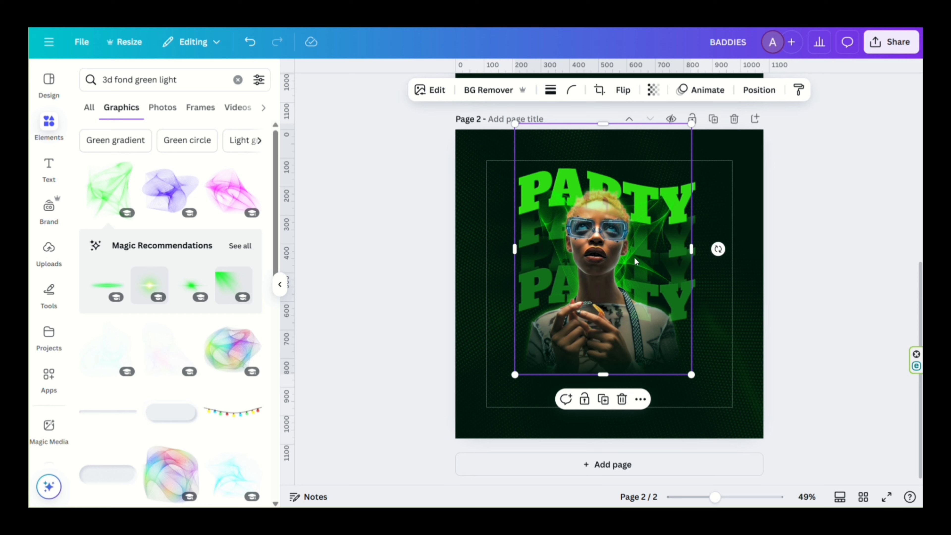
{"action": "left_click", "coordinate": [603, 399]}
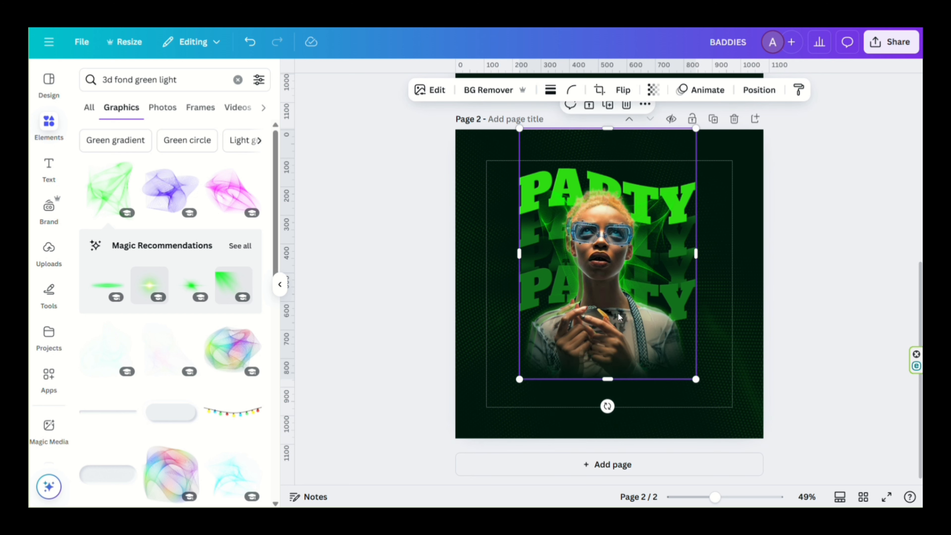
{"action": "left_click_drag", "start_coordinate": [613, 318], "coordinate": [607, 308]}
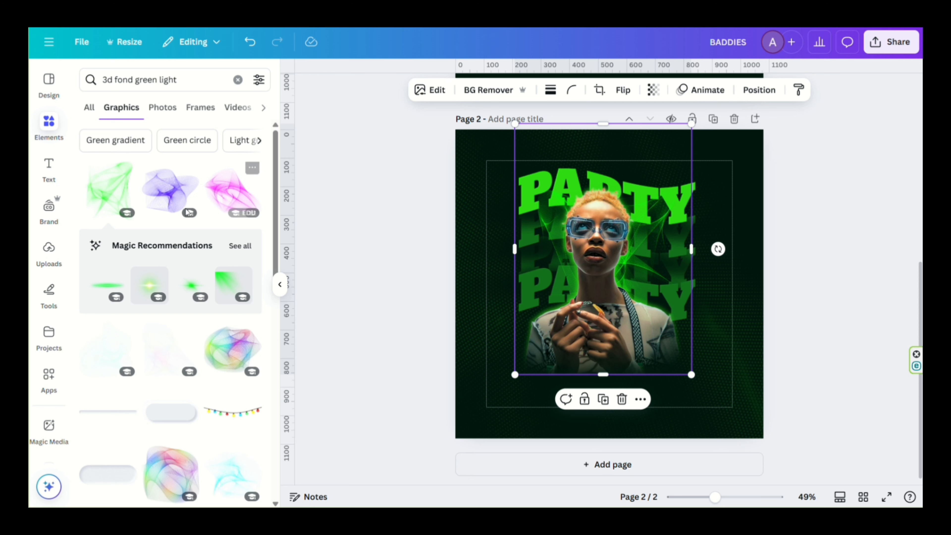
Step: Group the two portrait layers, enlarge the group slightly and shift it up to center it over the PARTY text
{"action": "left_click", "coordinate": [759, 90]}
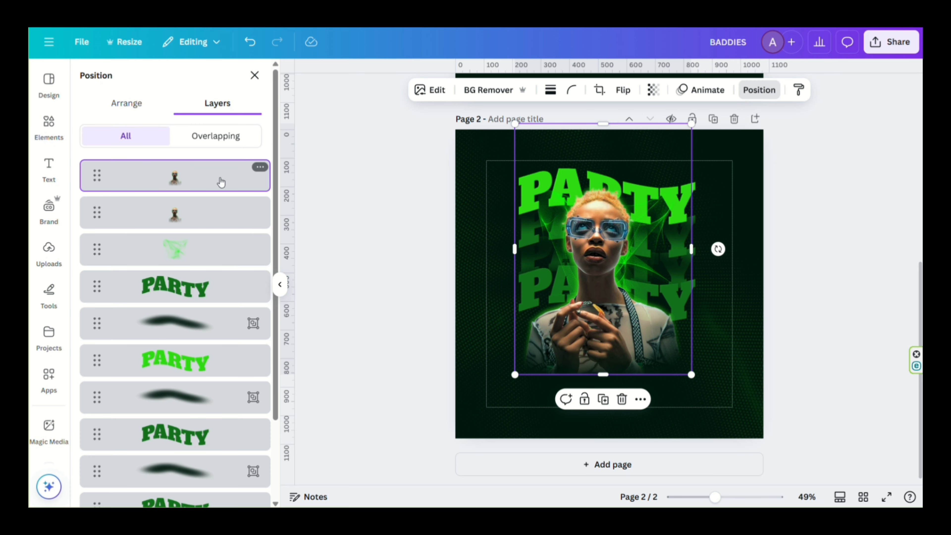
{"action": "left_click", "coordinate": [213, 213], "text": "shift"}
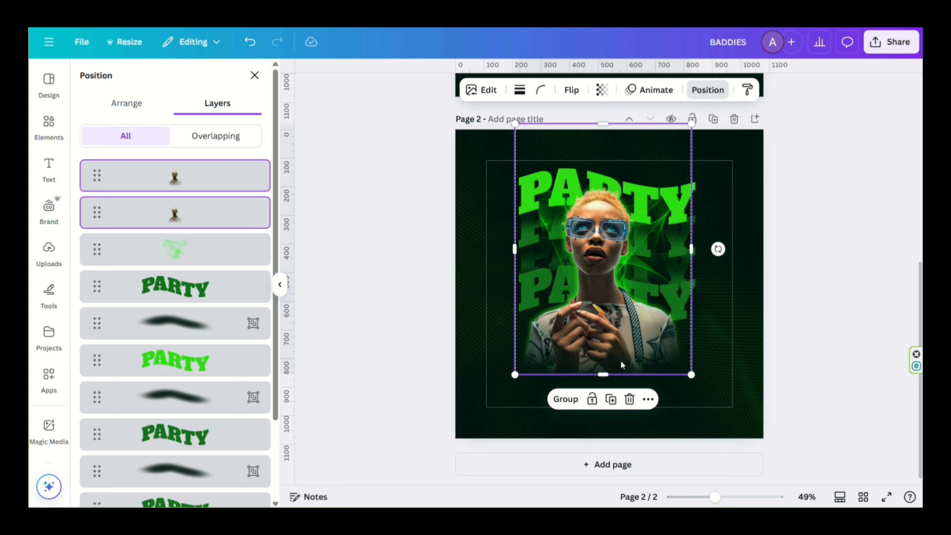
{"action": "left_click", "coordinate": [571, 398]}
{"action": "left_click_drag", "start_coordinate": [571, 373], "coordinate": [510, 362]}
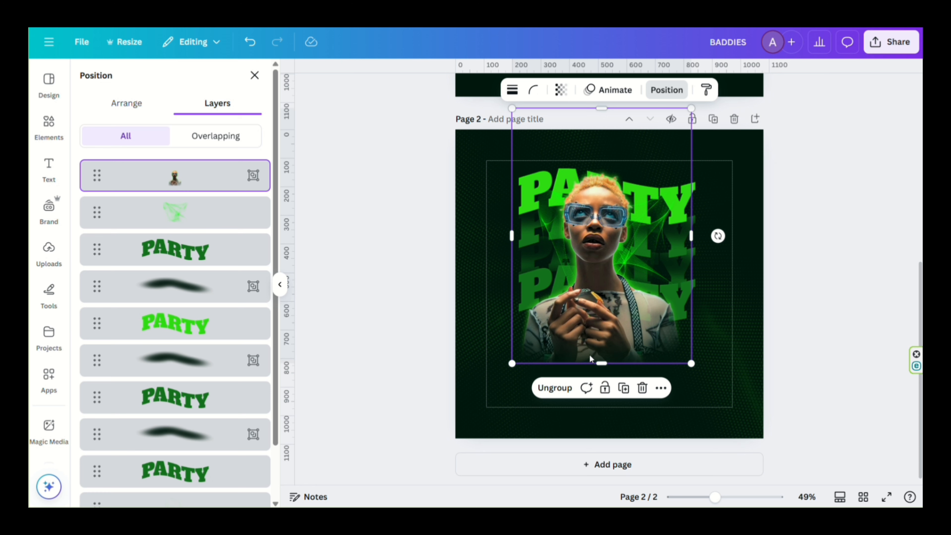
{"action": "left_click_drag", "start_coordinate": [591, 359], "coordinate": [593, 355]}
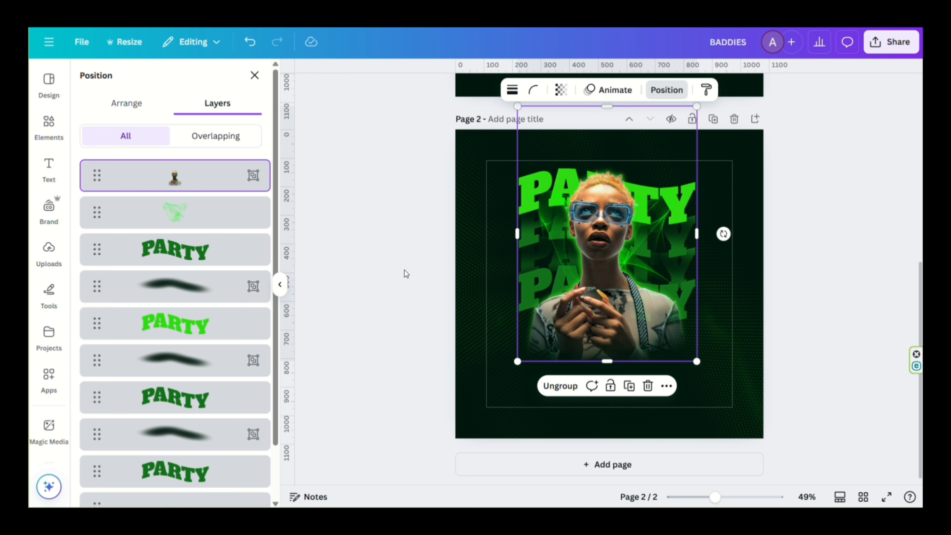
Step: Add a heading reading "baddies" and set its font to Brittany
{"action": "left_click", "coordinate": [255, 76]}
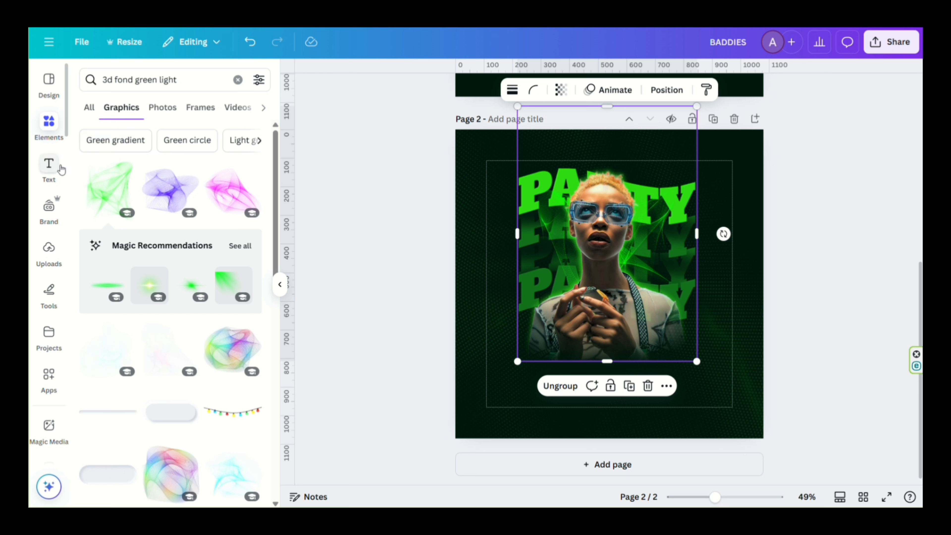
{"action": "left_click", "coordinate": [48, 165]}
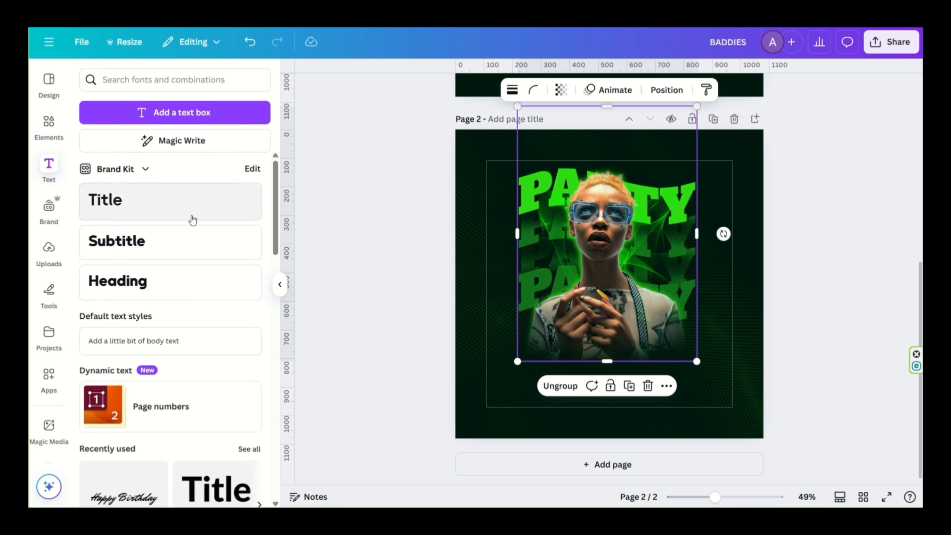
{"action": "left_click", "coordinate": [221, 291]}
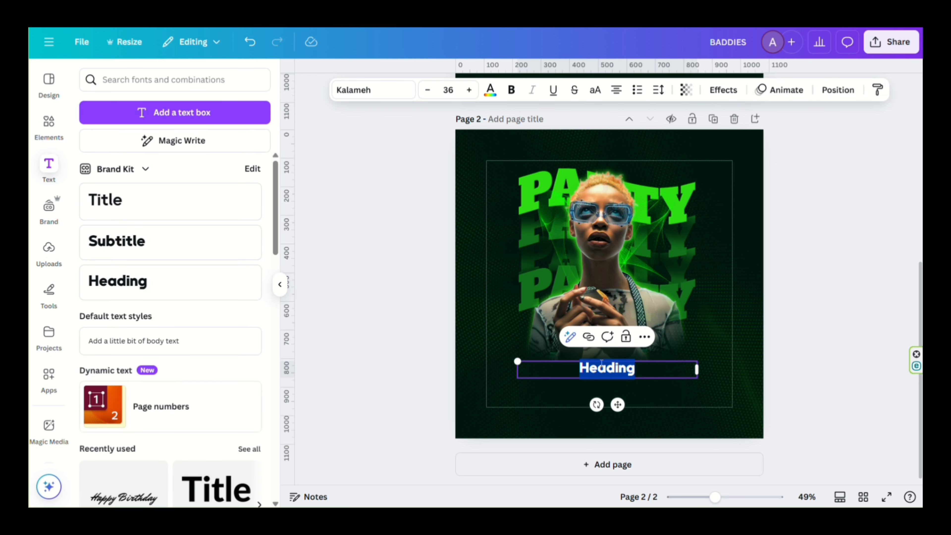
{"action": "key", "text": "BackSpace"}
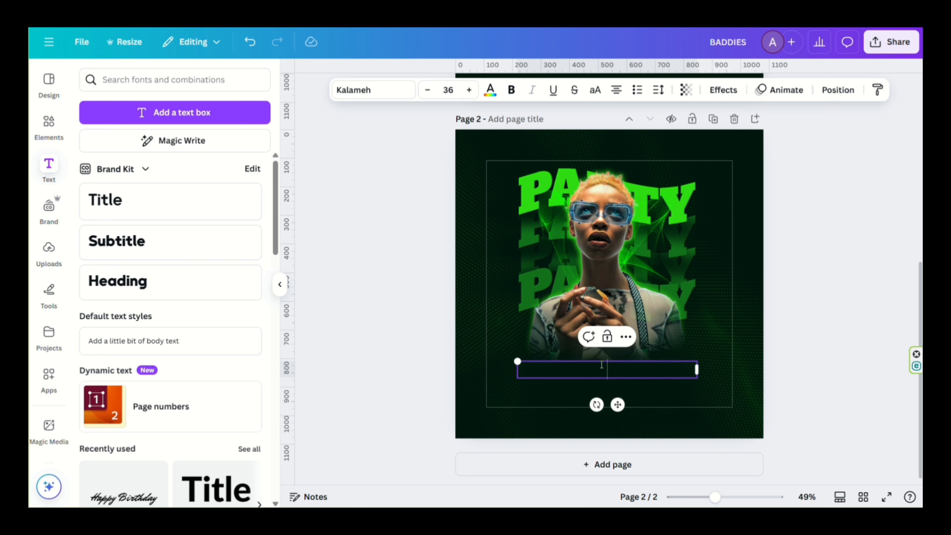
{"action": "type", "text": "baddies"}
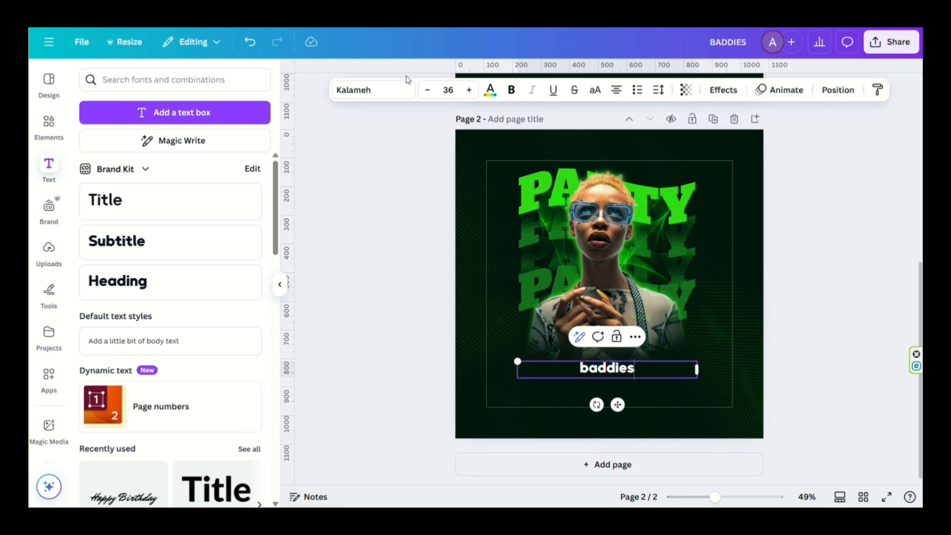
{"action": "left_click", "coordinate": [378, 91]}
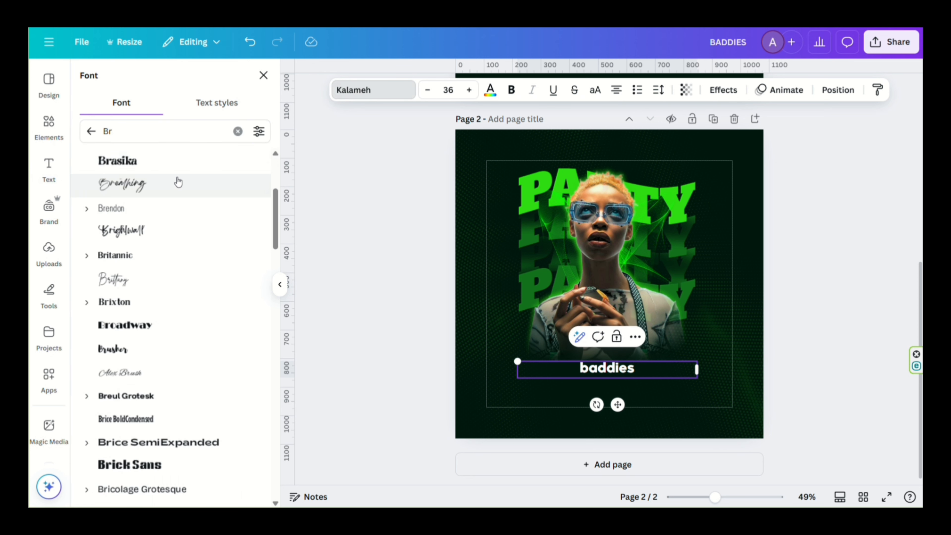
{"action": "left_click", "coordinate": [138, 279]}
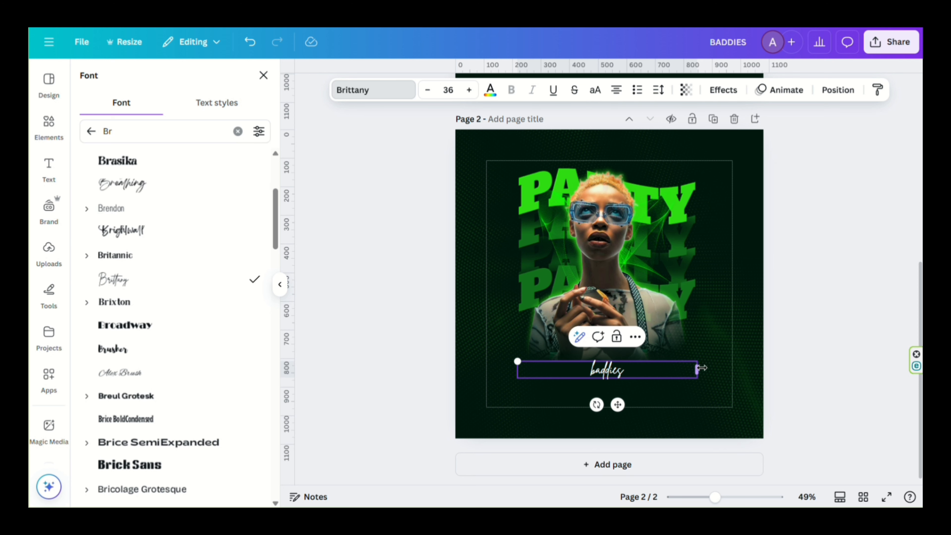
Step: Enlarge the baddies text to font size 80.1 and place it centered over the lower edge of the portrait
{"action": "left_click_drag", "start_coordinate": [698, 367], "coordinate": [598, 376]}
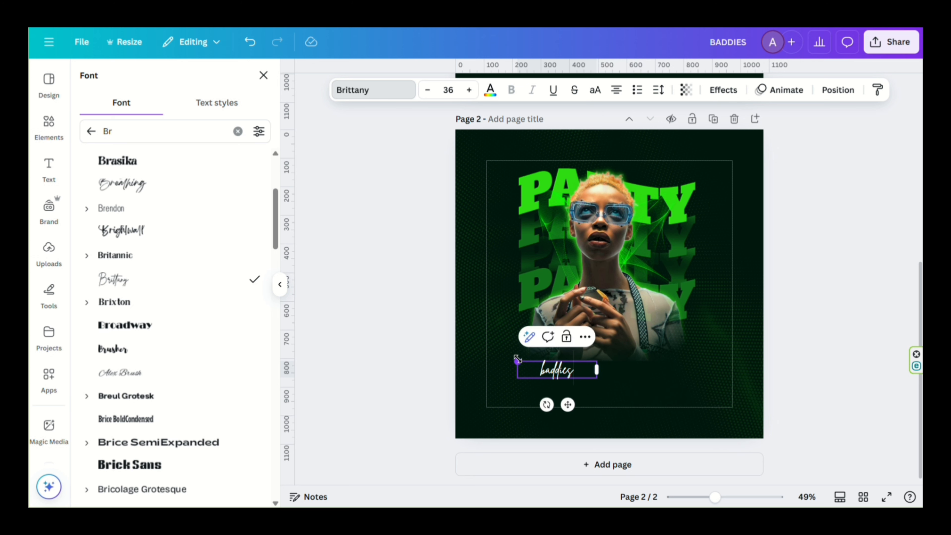
{"action": "left_click_drag", "start_coordinate": [518, 359], "coordinate": [481, 354]}
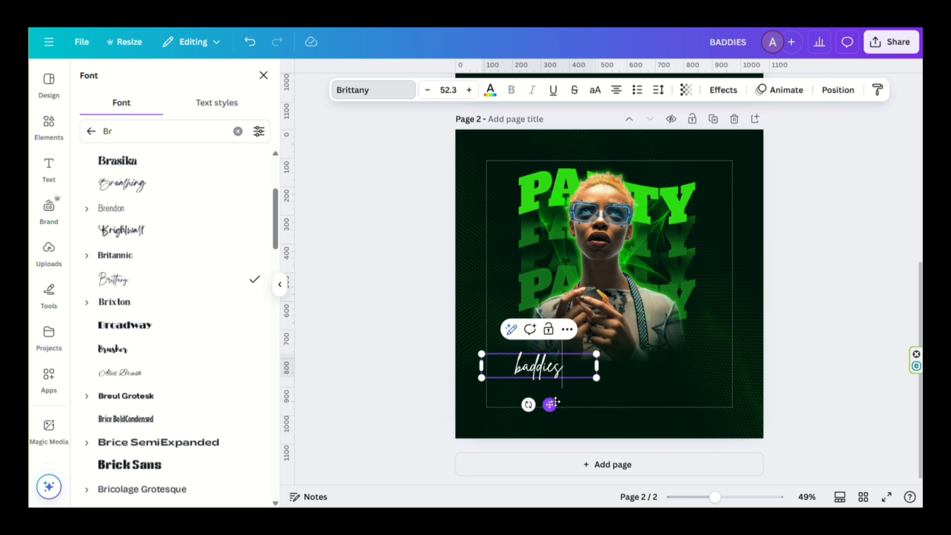
{"action": "left_click_drag", "start_coordinate": [555, 402], "coordinate": [613, 392]}
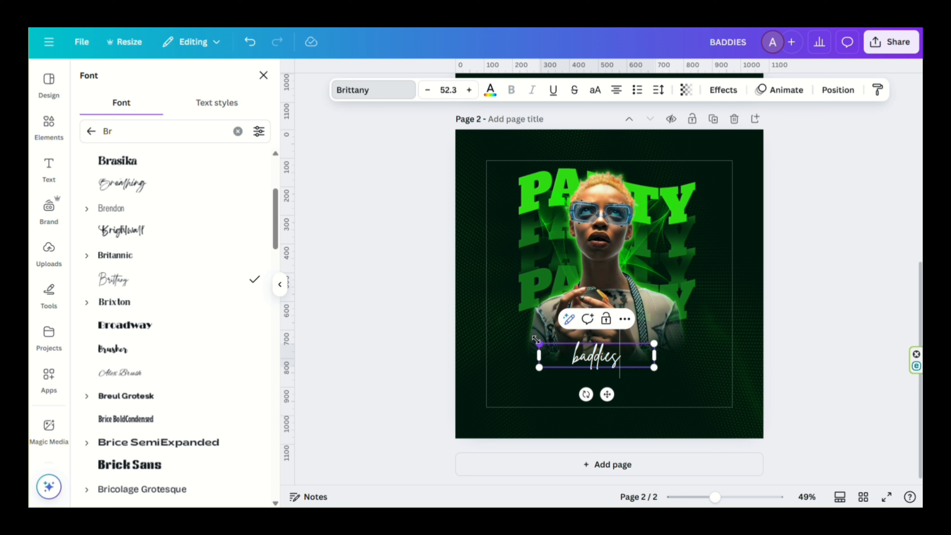
{"action": "left_click_drag", "start_coordinate": [536, 339], "coordinate": [513, 338]}
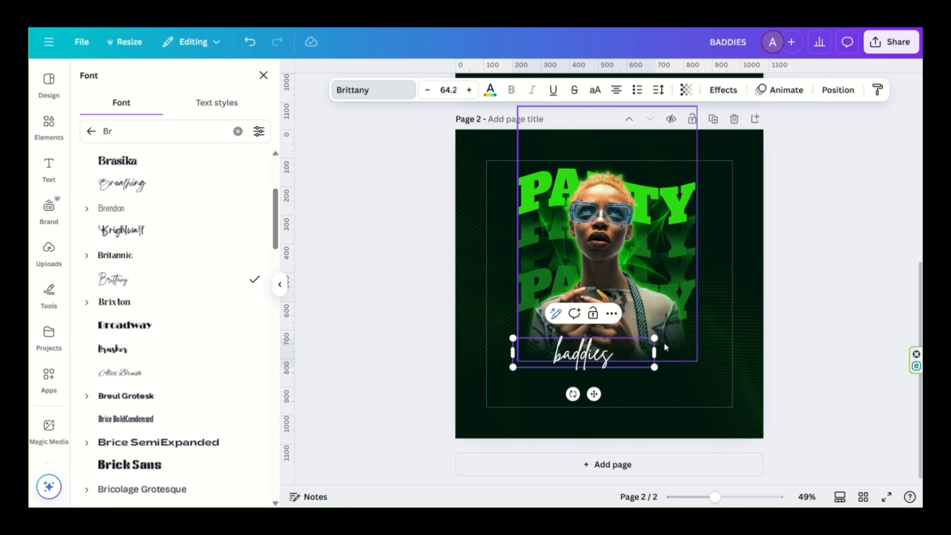
{"action": "left_click_drag", "start_coordinate": [654, 338], "coordinate": [689, 331]}
{"action": "left_click_drag", "start_coordinate": [611, 394], "coordinate": [613, 396]}
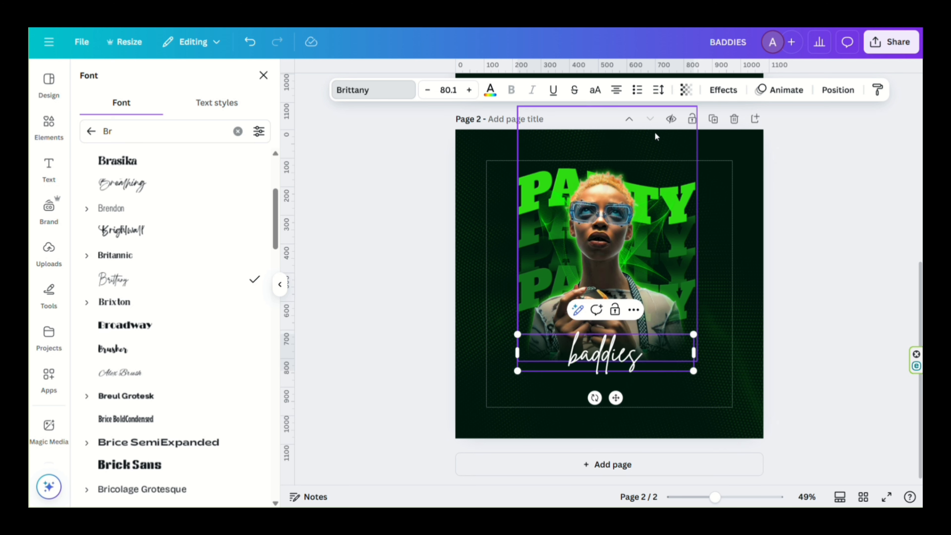
Step: Set the baddies text's letter spacing to 32, then narrow its box to fit and recenter it under the portrait
{"action": "left_click", "coordinate": [659, 90]}
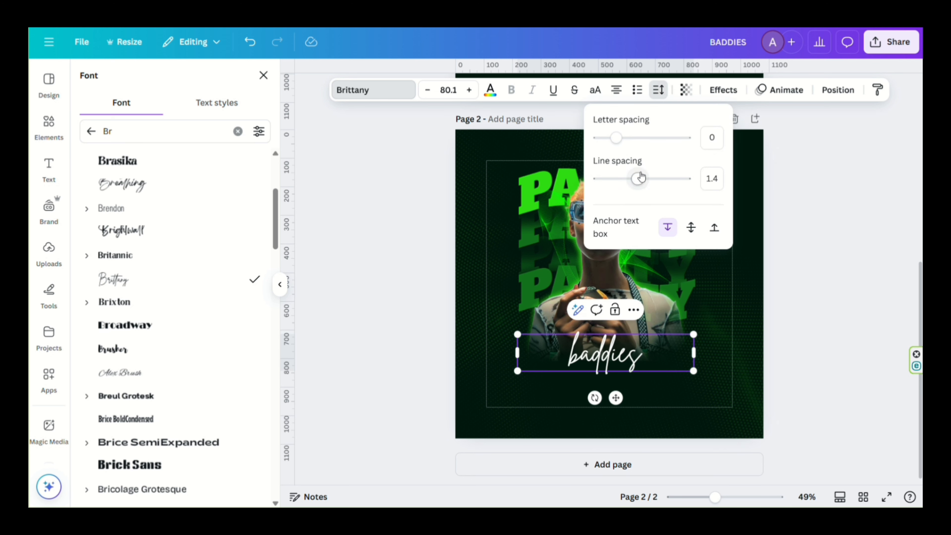
{"action": "left_click_drag", "start_coordinate": [615, 138], "coordinate": [619, 146]}
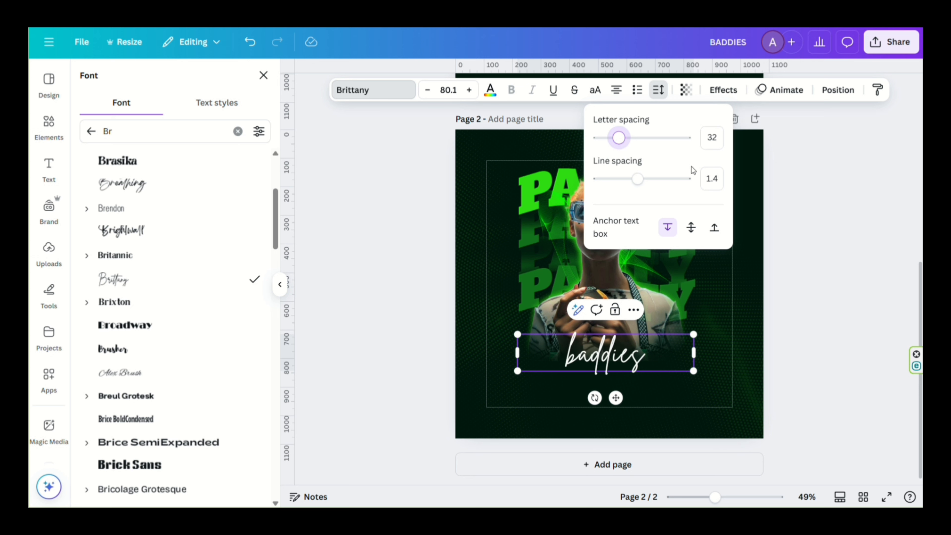
{"action": "left_click", "coordinate": [789, 167]}
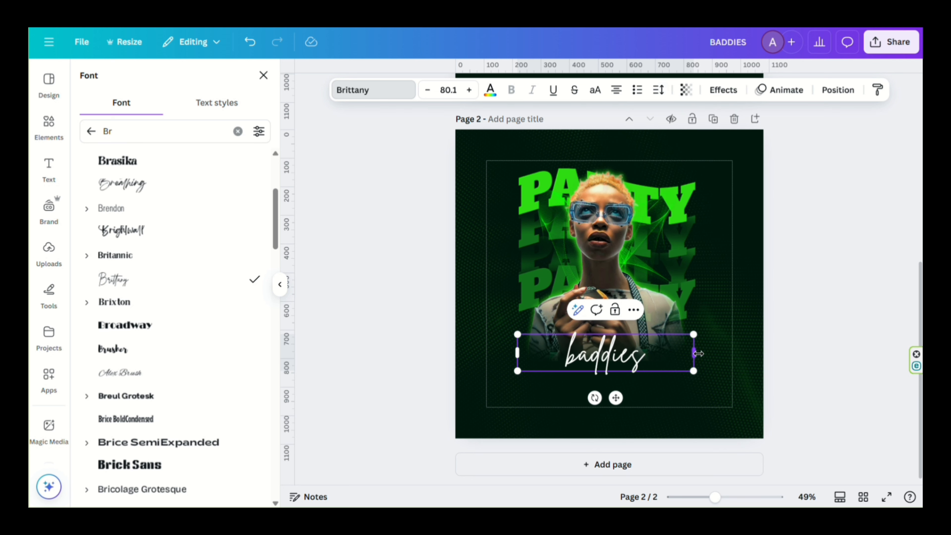
{"action": "left_click_drag", "start_coordinate": [695, 353], "coordinate": [621, 361]}
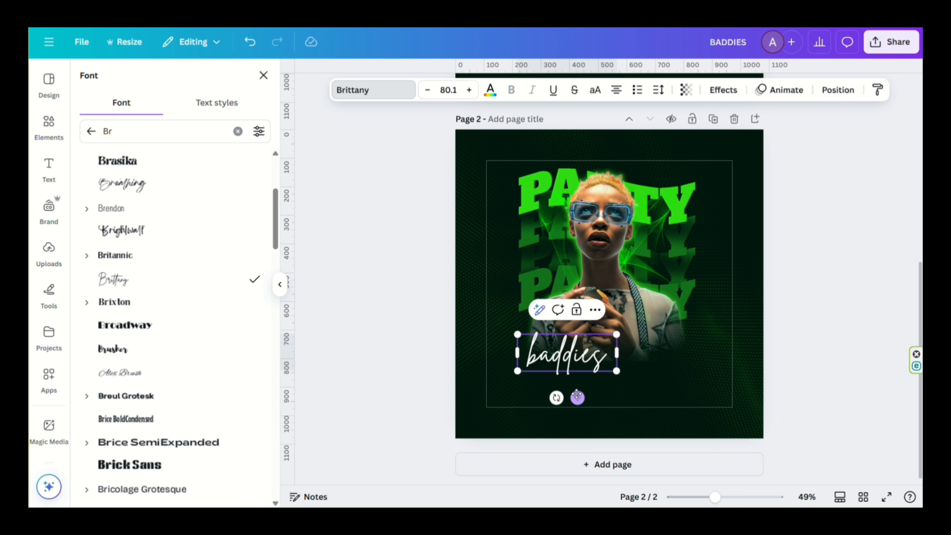
{"action": "left_click_drag", "start_coordinate": [576, 397], "coordinate": [612, 405]}
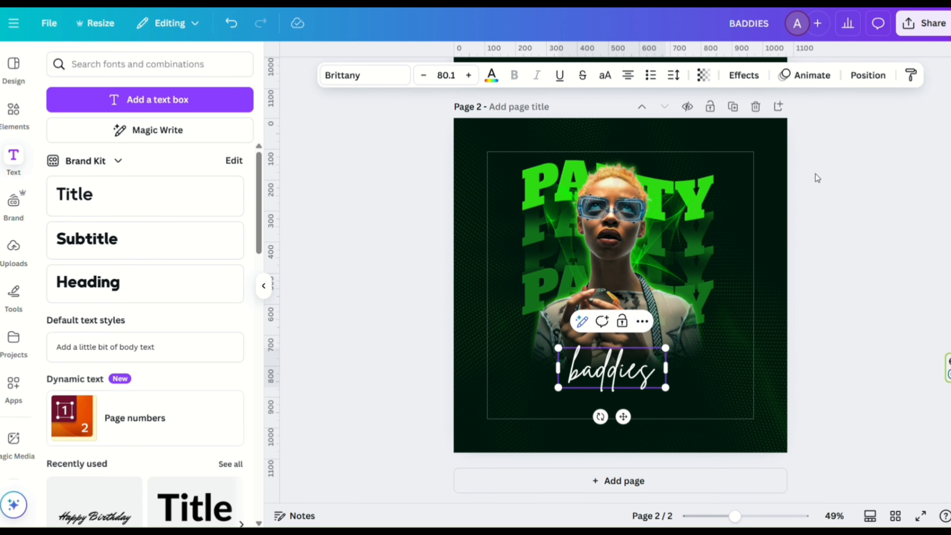
Step: Duplicate the baddies text, place the copy directly below the original and color it the bright green from the document colors
{"action": "left_click", "coordinate": [642, 321]}
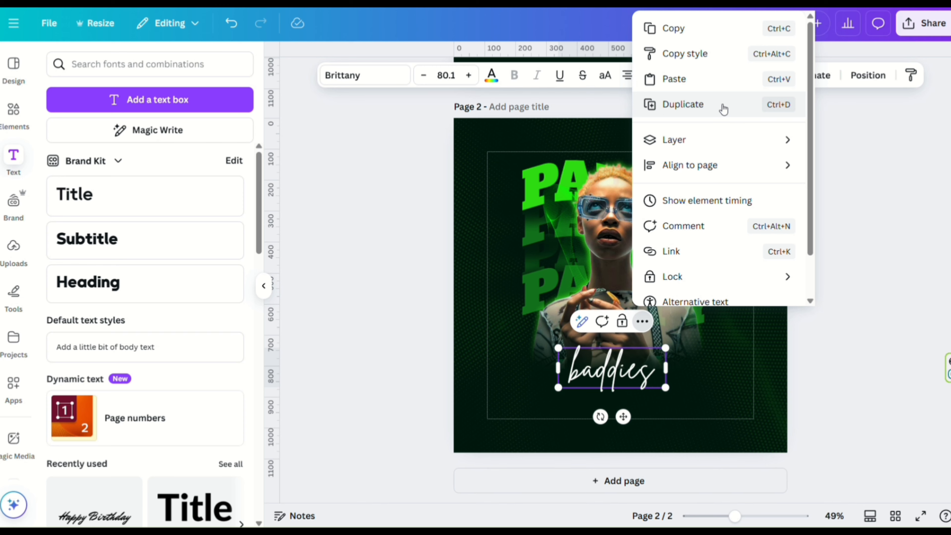
{"action": "left_click", "coordinate": [723, 109]}
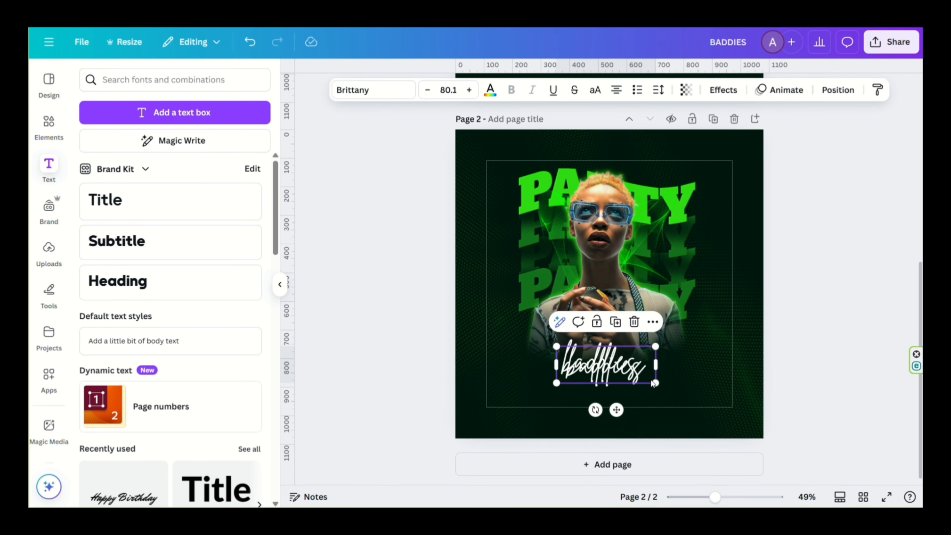
{"action": "left_click_drag", "start_coordinate": [616, 410], "coordinate": [611, 436]}
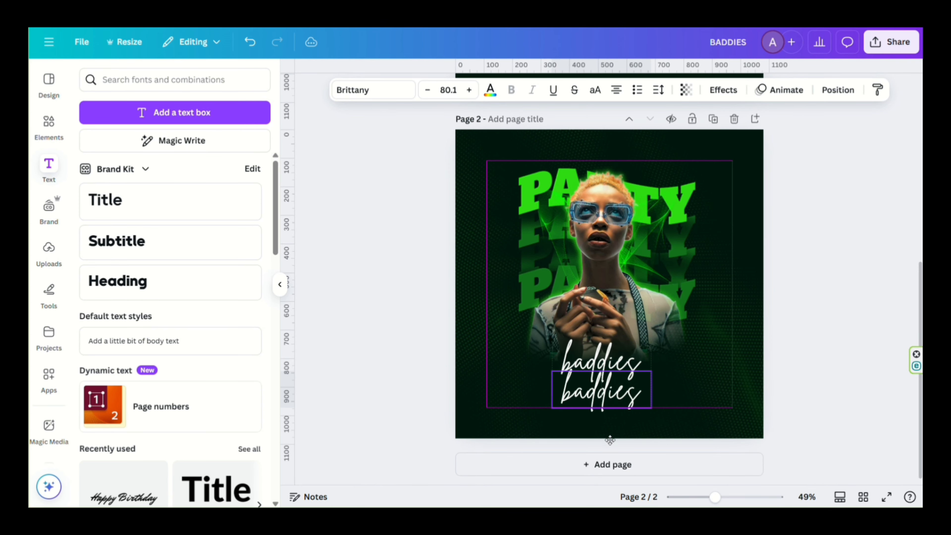
{"action": "left_click", "coordinate": [490, 90]}
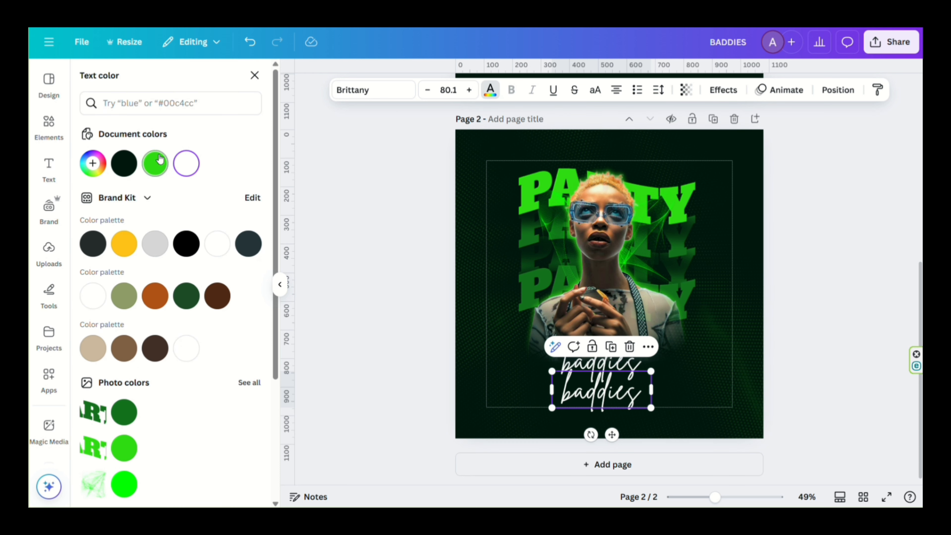
{"action": "left_click", "coordinate": [155, 163]}
Step: Give the green copy a Hollow effect with thickness 6 and overlay a duplicate of it on the white baddies text
{"action": "left_click", "coordinate": [723, 90]}
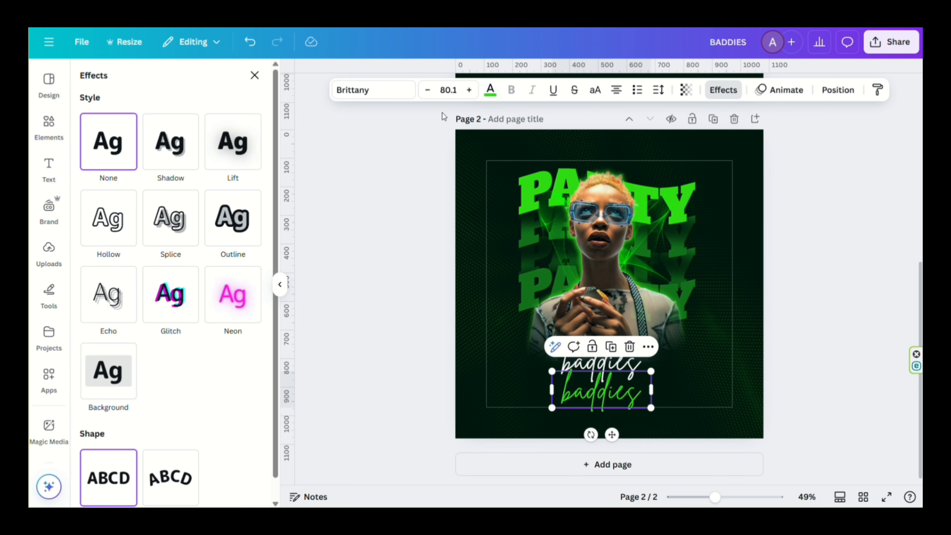
{"action": "left_click", "coordinate": [96, 212]}
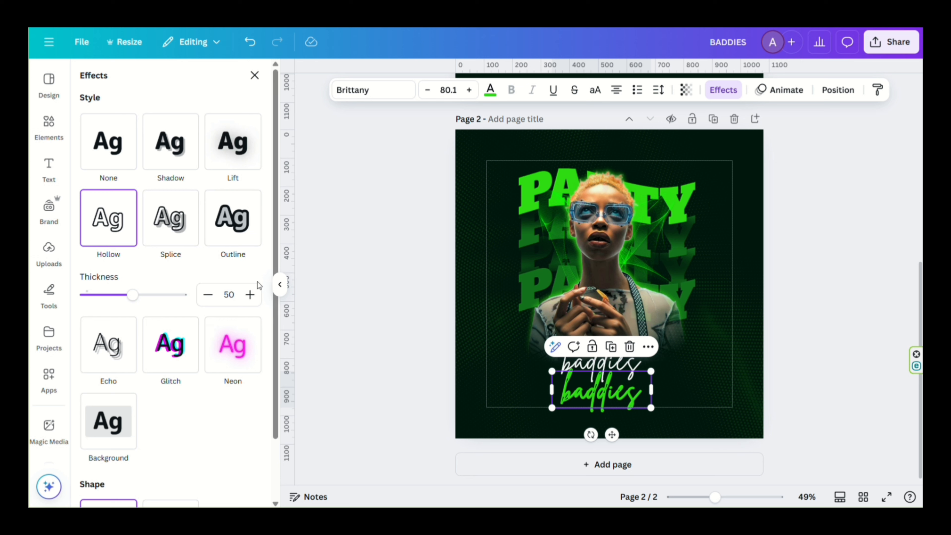
{"action": "left_click_drag", "start_coordinate": [137, 301], "coordinate": [90, 298]}
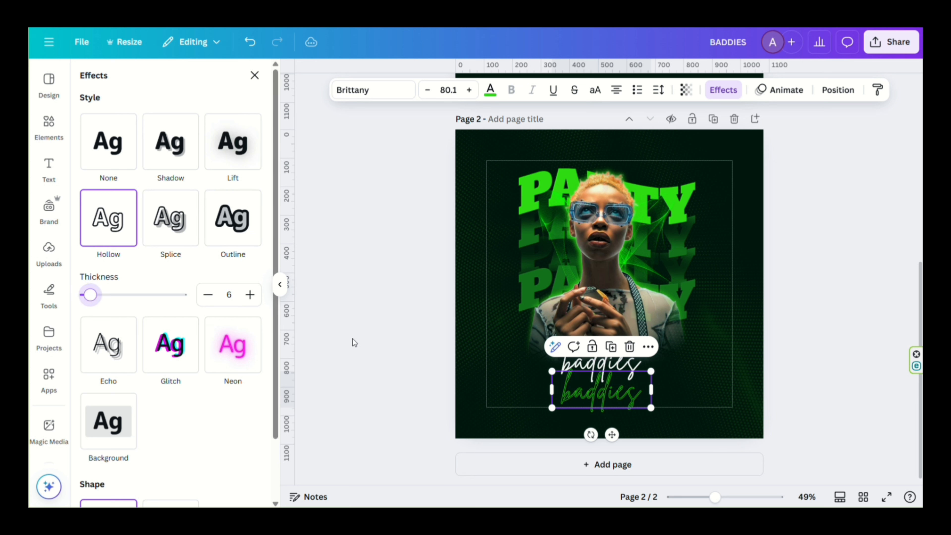
{"action": "mouse_move", "coordinate": [611, 434]}
{"action": "left_mouse_down"}
{"action": "mouse_move", "coordinate": [616, 409]}
{"action": "mouse_move", "coordinate": [612, 432]}
{"action": "left_mouse_up"}
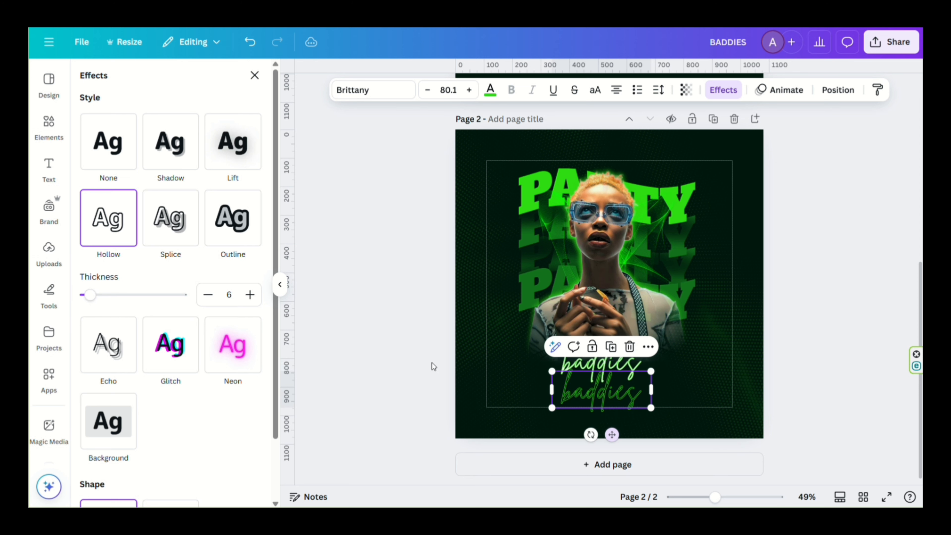
Step: Apply the Neon effect at intensity 25 to the lower baddies copy and align it directly behind the white text
{"action": "left_click", "coordinate": [226, 355]}
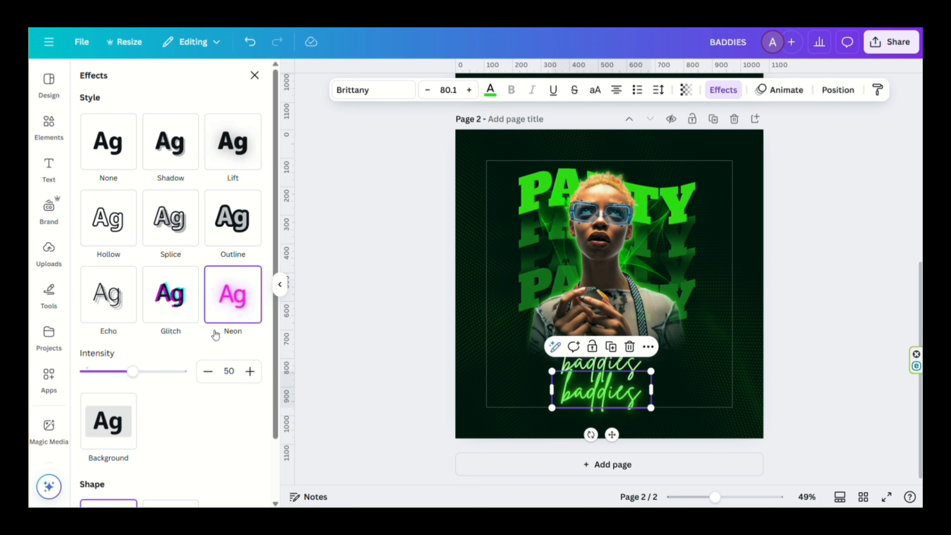
{"action": "left_click_drag", "start_coordinate": [133, 372], "coordinate": [108, 385]}
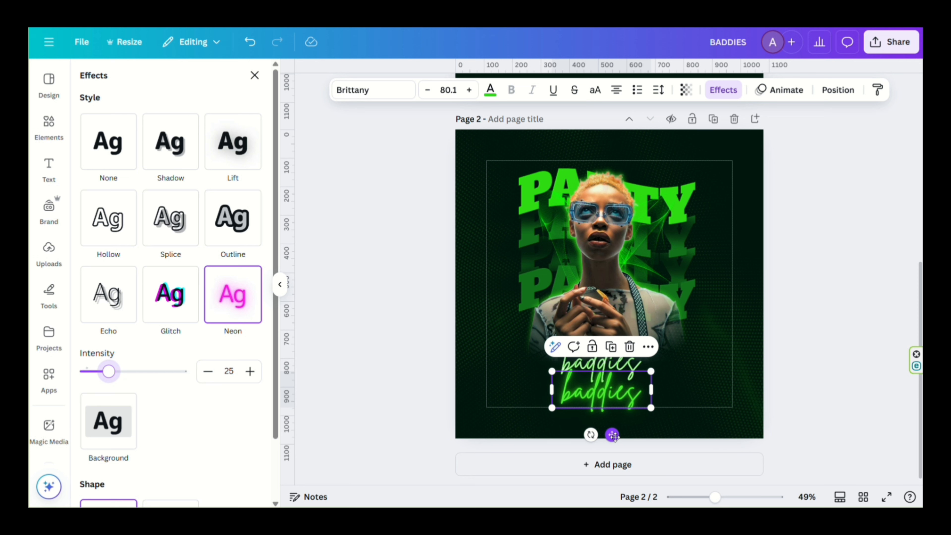
{"action": "left_click_drag", "start_coordinate": [613, 436], "coordinate": [614, 407]}
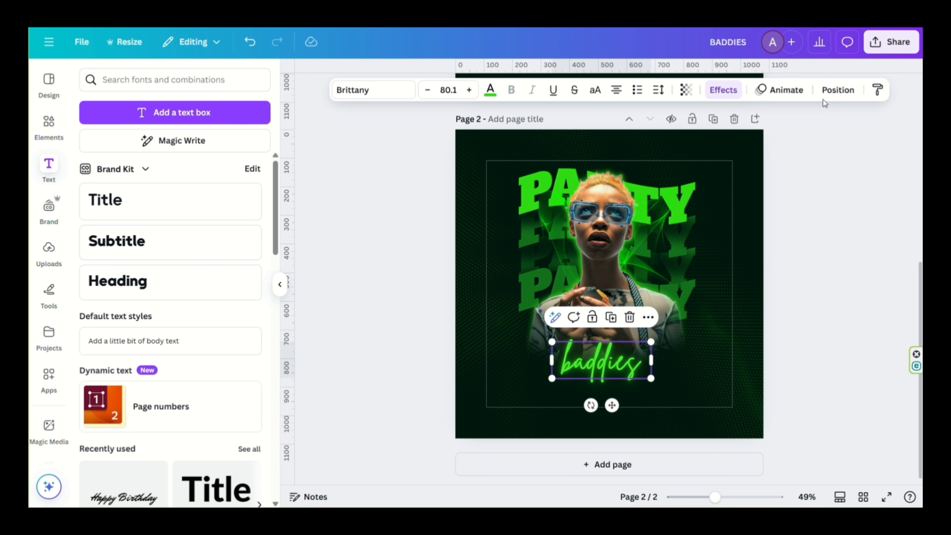
{"action": "left_click", "coordinate": [828, 96]}
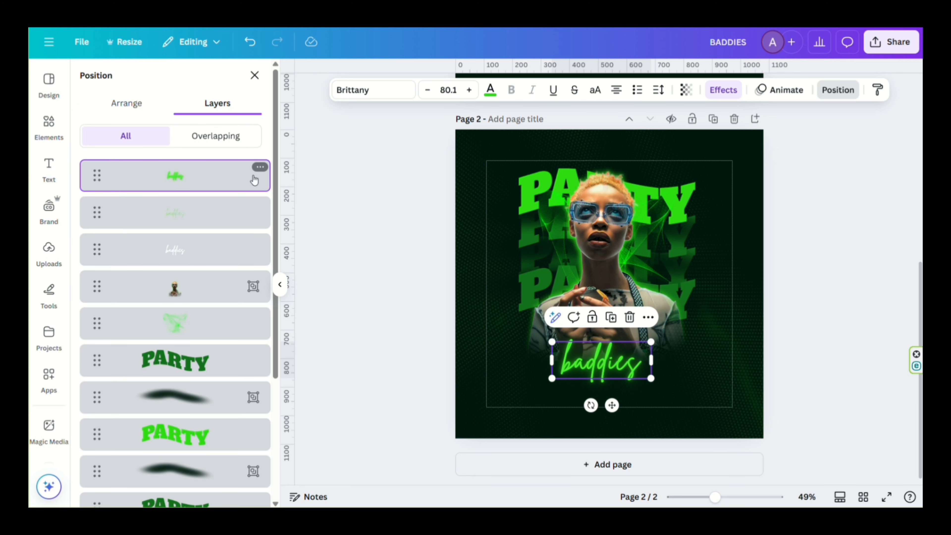
{"action": "left_click_drag", "start_coordinate": [238, 183], "coordinate": [224, 255]}
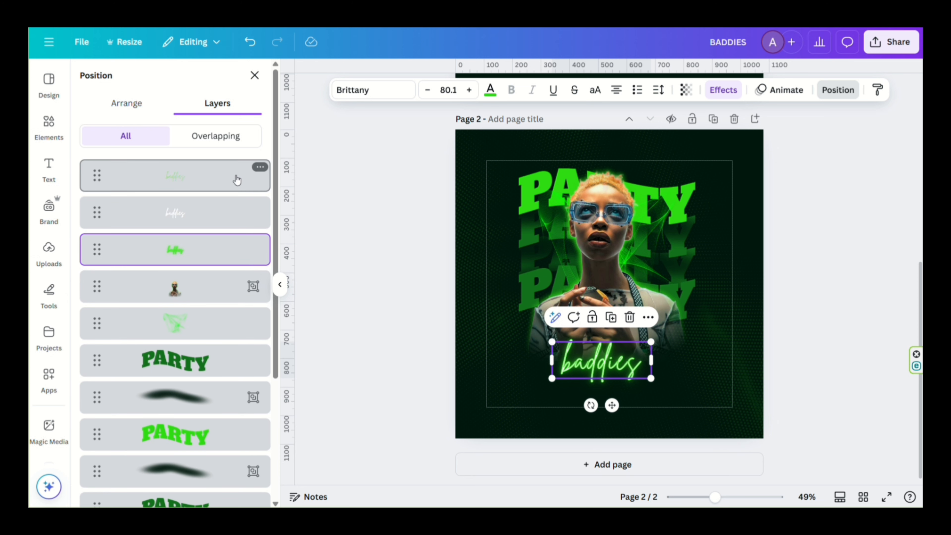
Step: Group the three baddies text layers, shift the group up slightly and enlarge it to font size 92.8
{"action": "left_click", "coordinate": [238, 184]}
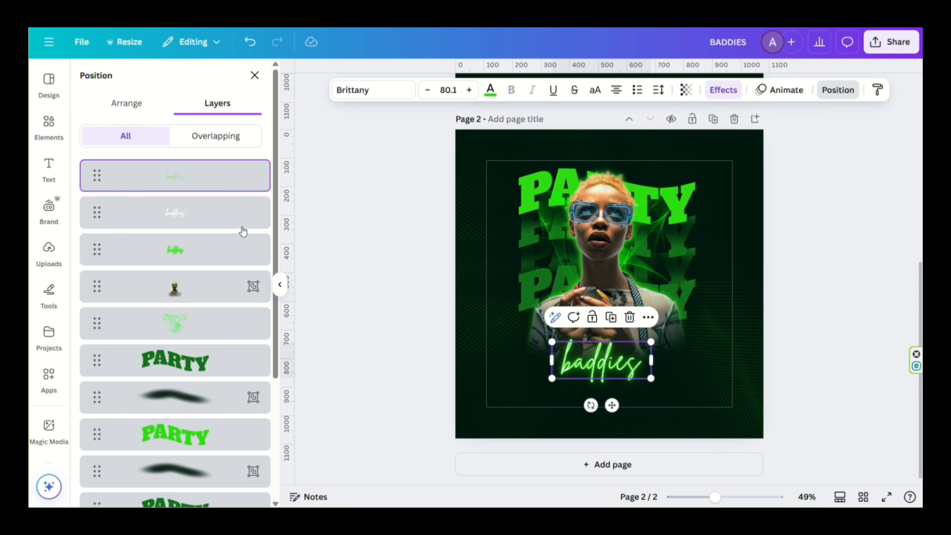
{"action": "left_click", "coordinate": [241, 220], "text": "shift"}
{"action": "left_click", "coordinate": [241, 249], "text": "shift"}
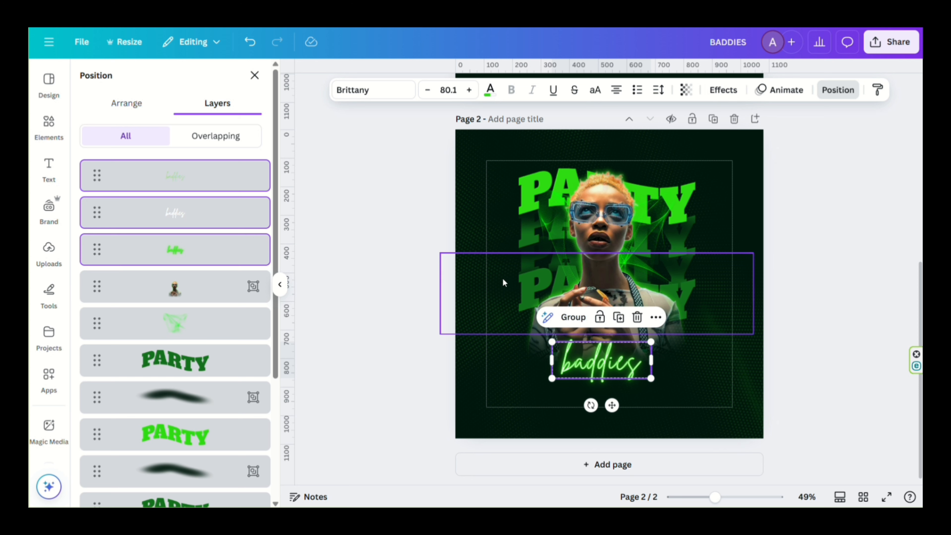
{"action": "left_click", "coordinate": [572, 318]}
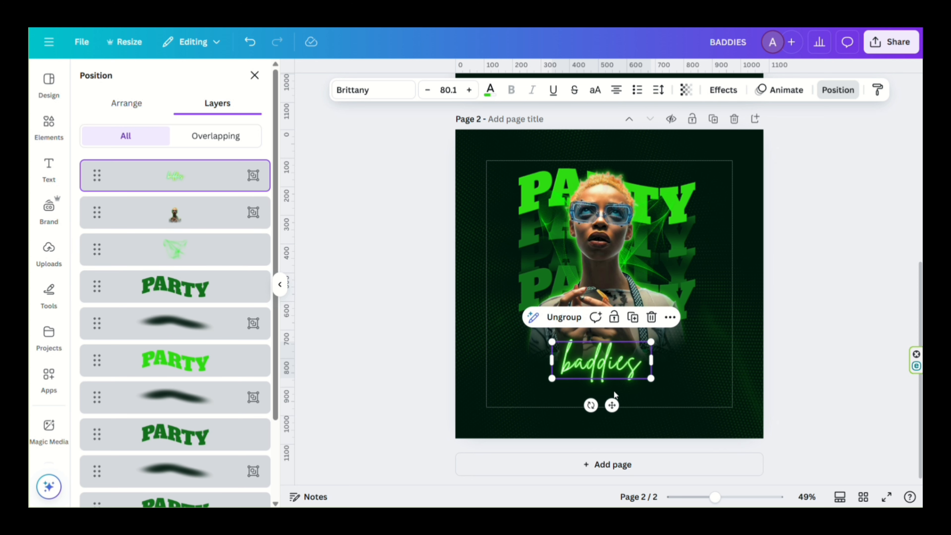
{"action": "left_click_drag", "start_coordinate": [612, 404], "coordinate": [612, 397]}
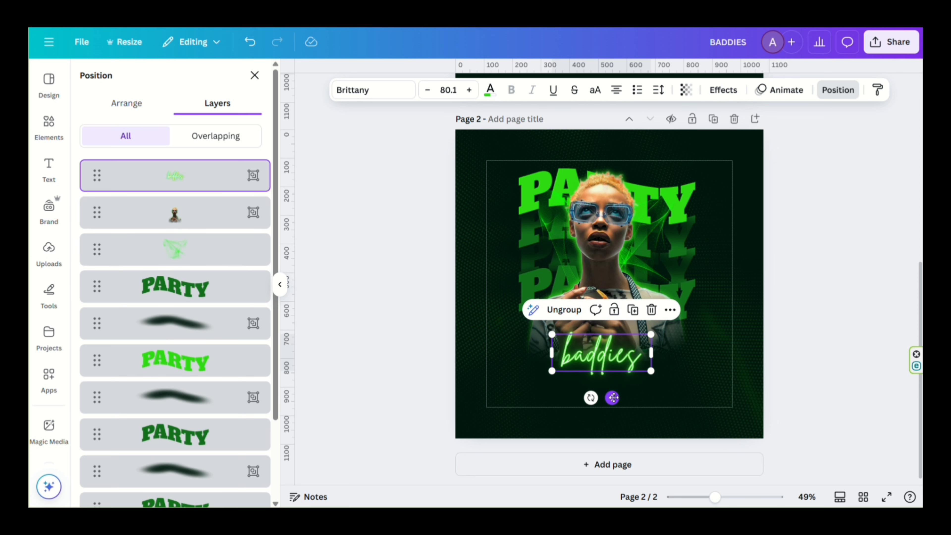
{"action": "left_click_drag", "start_coordinate": [650, 370], "coordinate": [666, 376]}
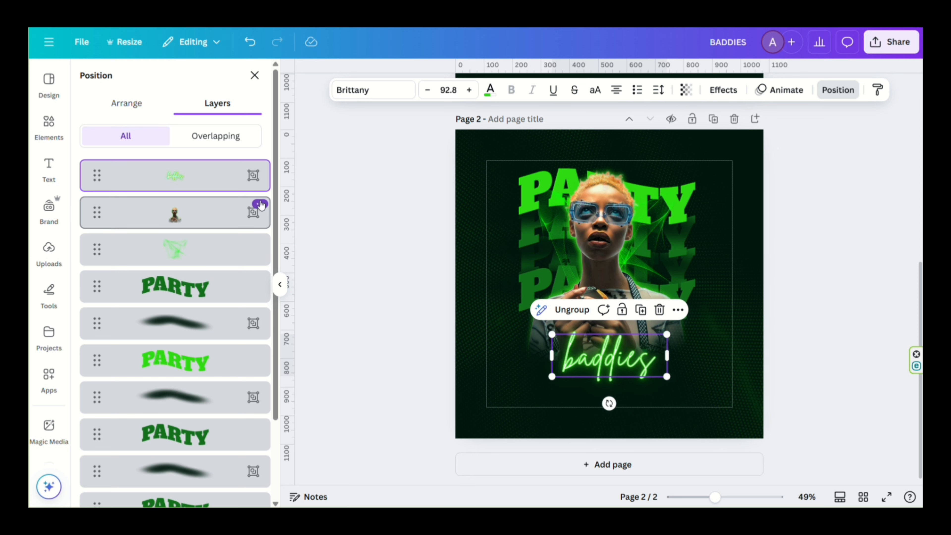
Step: Set the transparency of the dotted green background texture on page 2 to 28
{"action": "scroll", "coordinate": [257, 207], "scroll_direction": "down", "scroll_amount": 3}
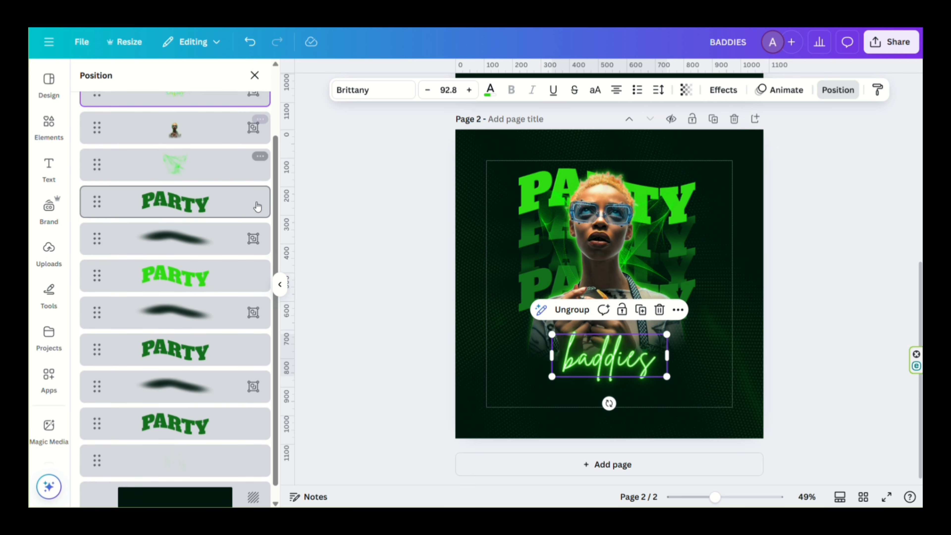
{"action": "left_click", "coordinate": [194, 449]}
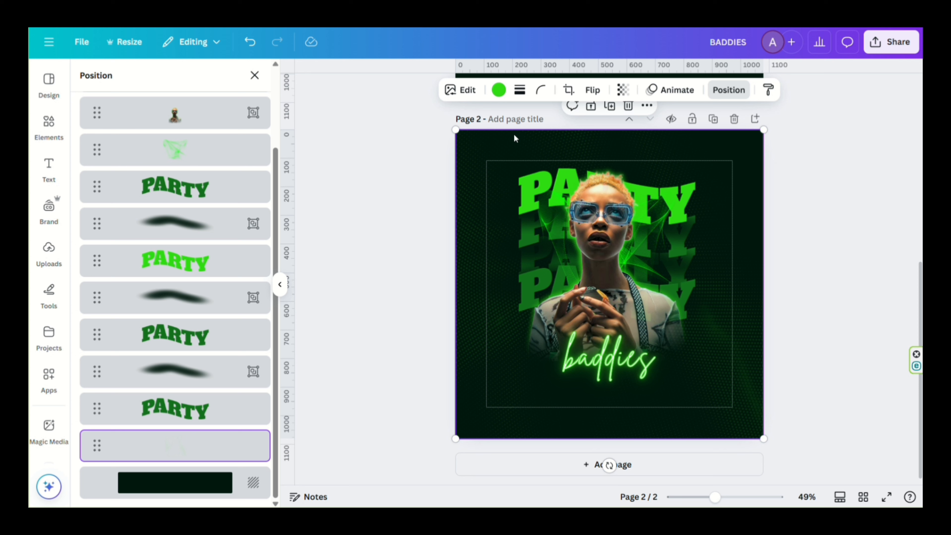
{"action": "left_click", "coordinate": [622, 92]}
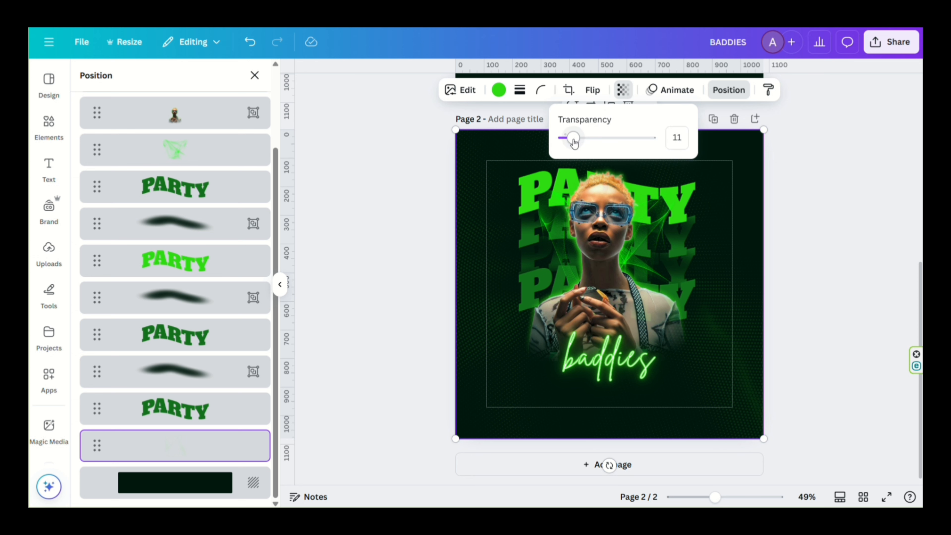
{"action": "left_click_drag", "start_coordinate": [574, 142], "coordinate": [590, 145]}
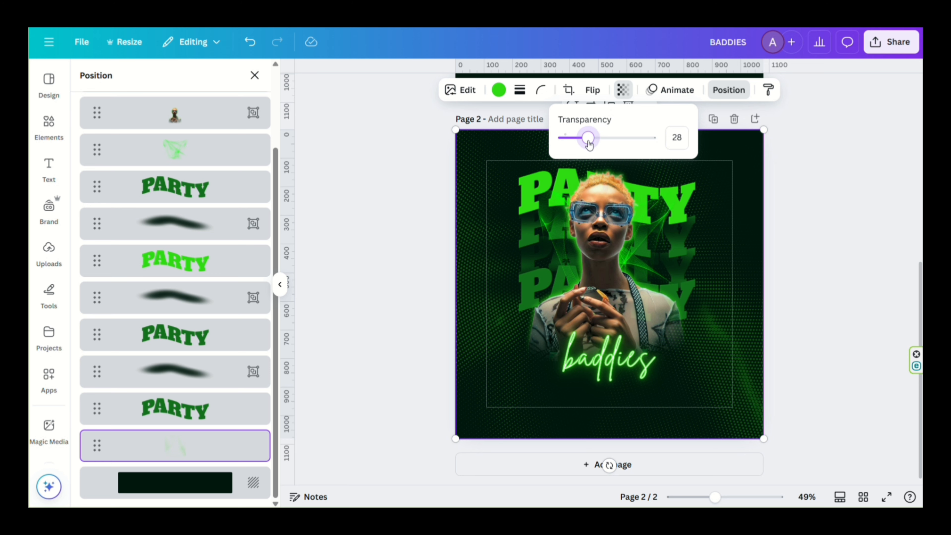
{"action": "left_click", "coordinate": [619, 93]}
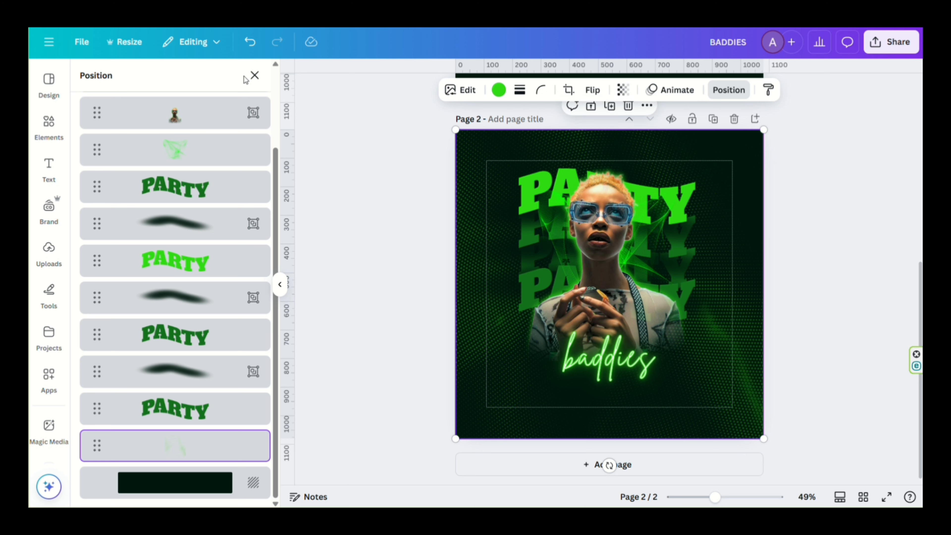
{"action": "left_click", "coordinate": [255, 76]}
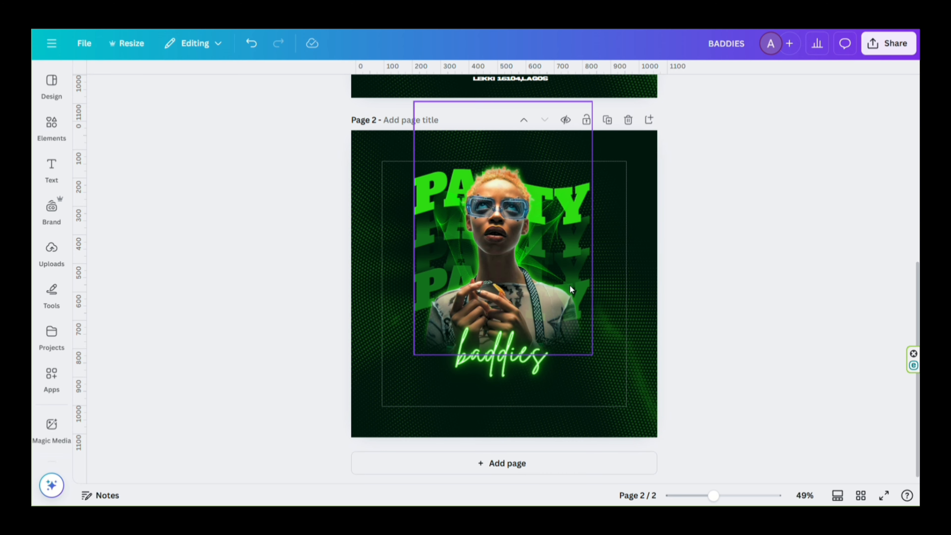
Step: Move the DJ names text from the page 1 design onto page 2
{"action": "scroll", "coordinate": [570, 284], "scroll_direction": "up", "scroll_amount": 3}
{"action": "scroll", "coordinate": [573, 286], "scroll_direction": "up", "scroll_amount": 3}
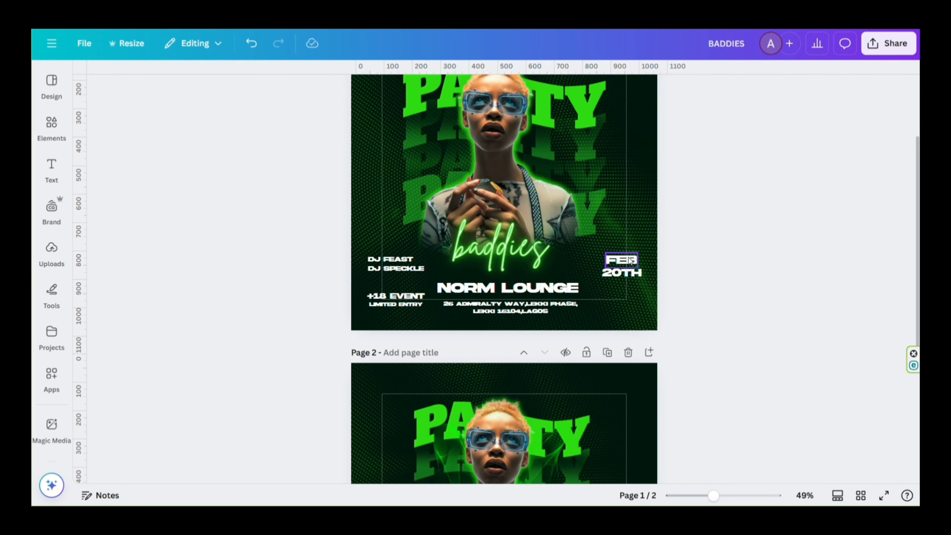
{"action": "left_click", "coordinate": [636, 264]}
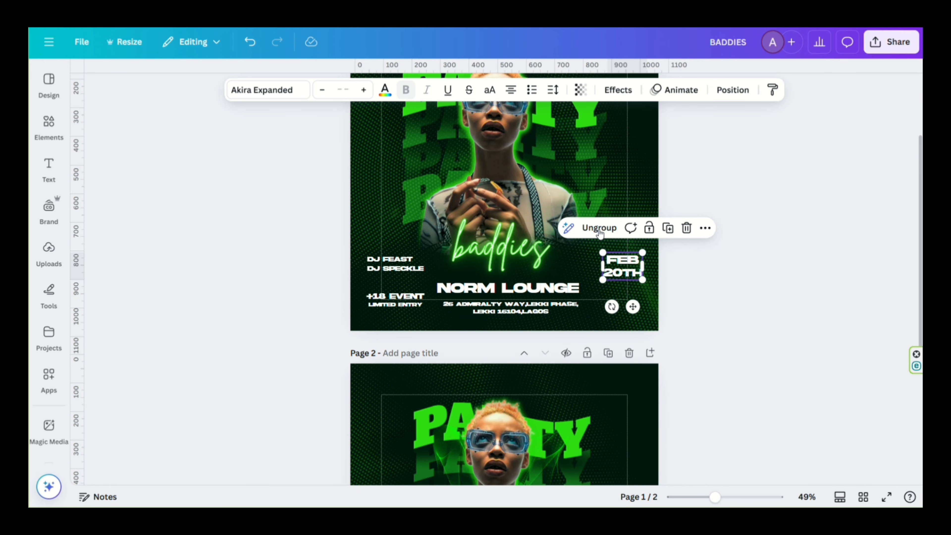
{"action": "left_click_drag", "start_coordinate": [534, 314], "coordinate": [415, 321]}
{"action": "left_click", "coordinate": [431, 256]}
{"action": "left_click", "coordinate": [435, 275]}
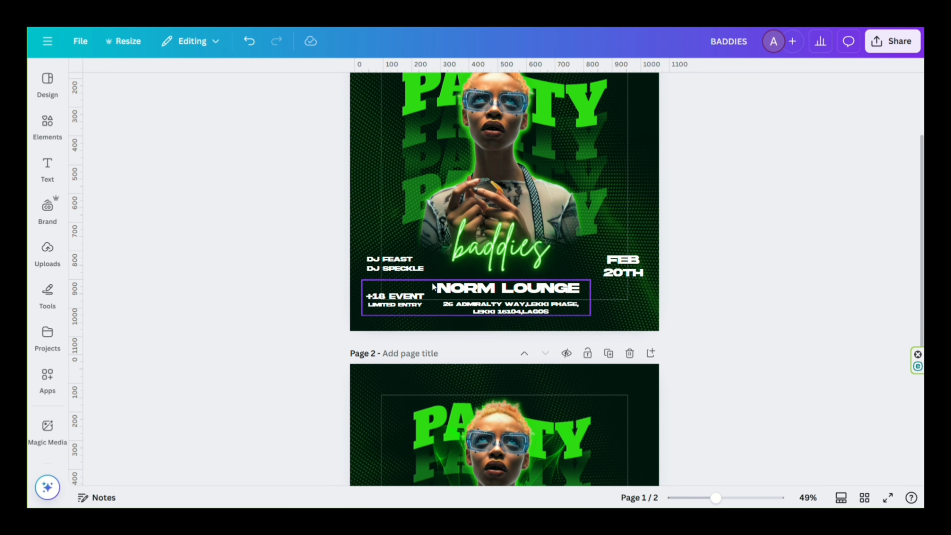
{"action": "left_click", "coordinate": [378, 267]}
{"action": "left_click_drag", "start_coordinate": [378, 267], "coordinate": [375, 487]}
Step: Move the NORM LOUNGE details group and the FEB 20TH date group from page 1 onto page 2
{"action": "left_click", "coordinate": [395, 306]}
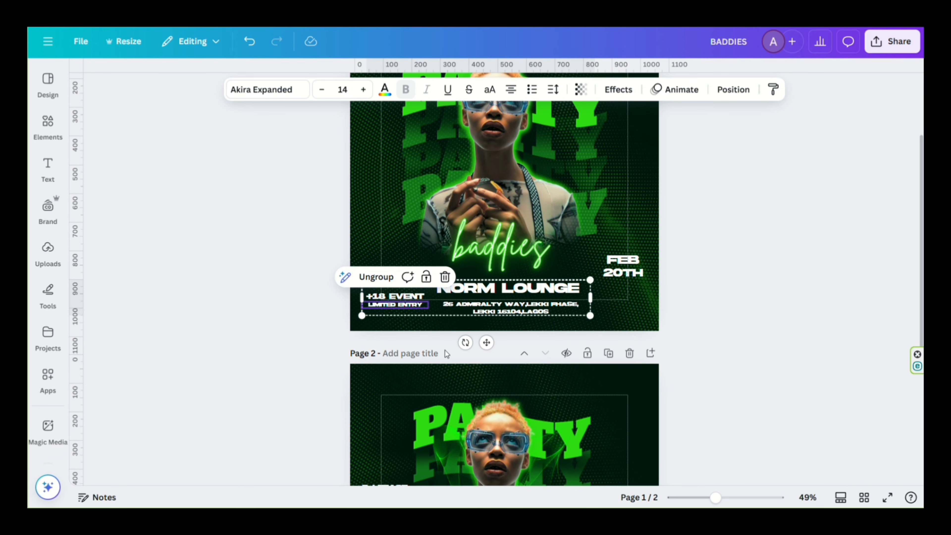
{"action": "left_click_drag", "start_coordinate": [487, 343], "coordinate": [532, 534]}
{"action": "left_click", "coordinate": [623, 269]}
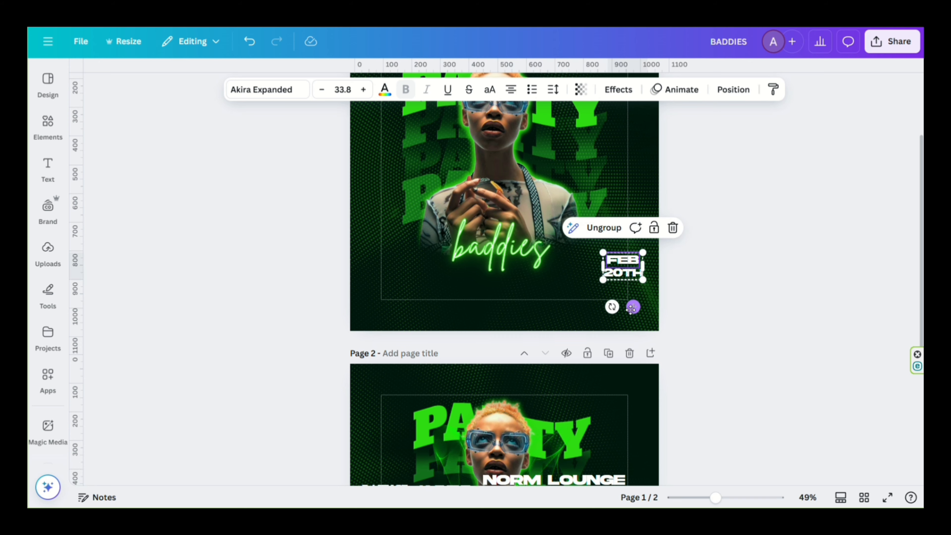
{"action": "left_click_drag", "start_coordinate": [633, 311], "coordinate": [636, 464]}
Step: Arrange page 2's details: NORM LOUNGE group along the poster's bottom, DJ names above its left end, and FEB 20TH at the lower right
{"action": "scroll", "coordinate": [684, 442], "scroll_direction": "down", "scroll_amount": 6}
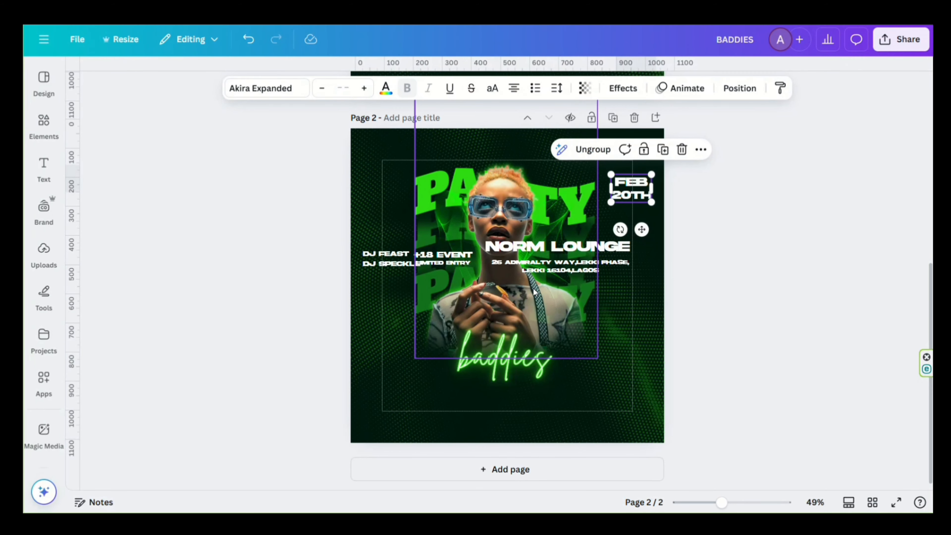
{"action": "left_click", "coordinate": [541, 261]}
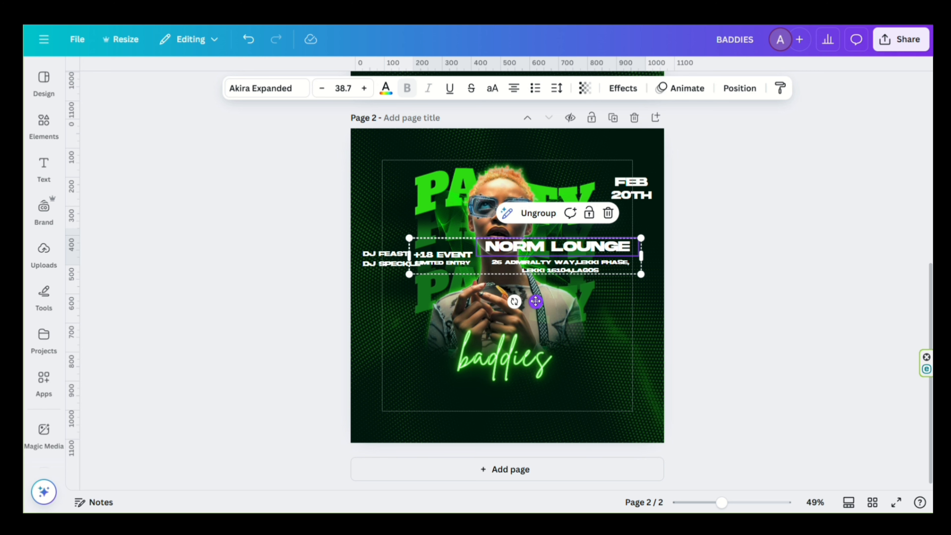
{"action": "left_click_drag", "start_coordinate": [536, 301], "coordinate": [488, 445]}
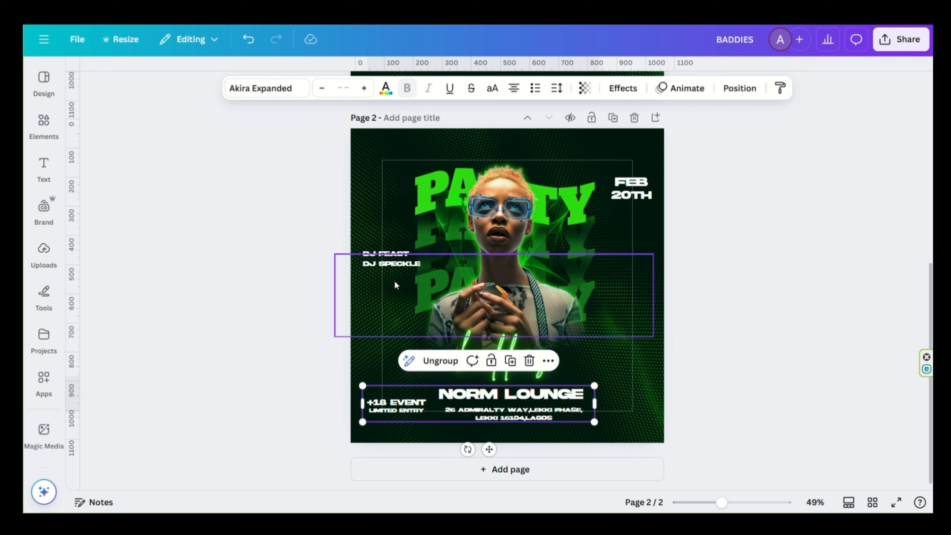
{"action": "left_click", "coordinate": [385, 254]}
{"action": "left_click_drag", "start_coordinate": [402, 295], "coordinate": [408, 410]}
{"action": "left_click", "coordinate": [632, 189]}
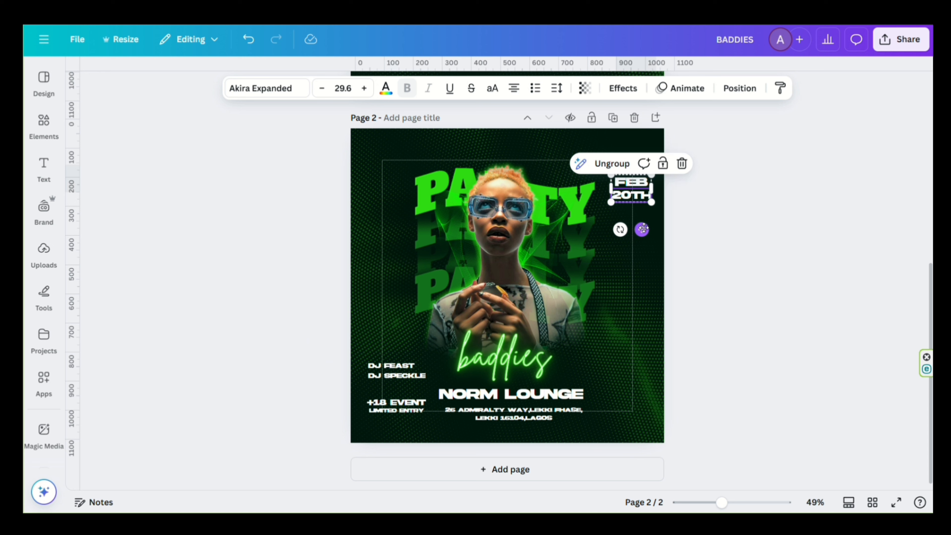
{"action": "left_click_drag", "start_coordinate": [639, 227], "coordinate": [640, 417]}
{"action": "left_click", "coordinate": [703, 404]}
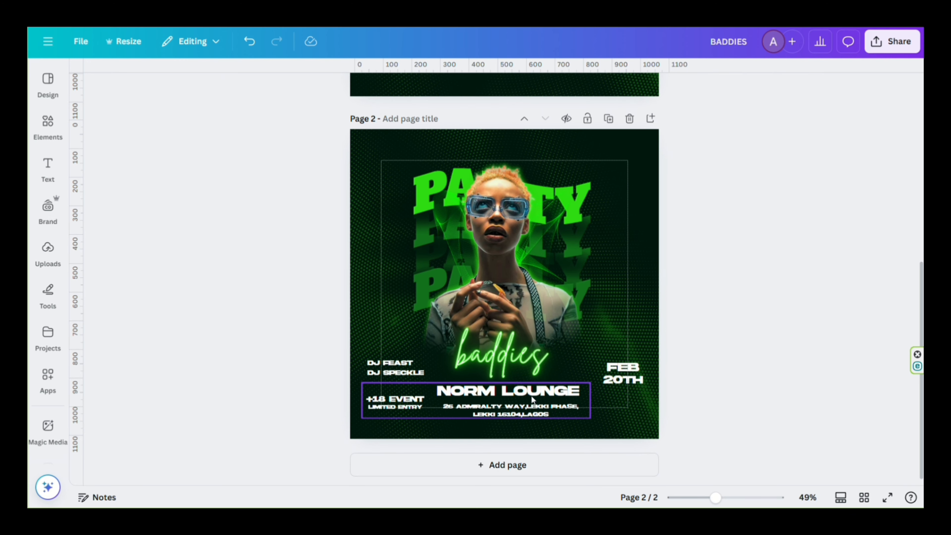
Step: Ungroup the venue details and nudge the NORM LOUNGE heading and the address below it slightly upward
{"action": "left_click", "coordinate": [532, 398]}
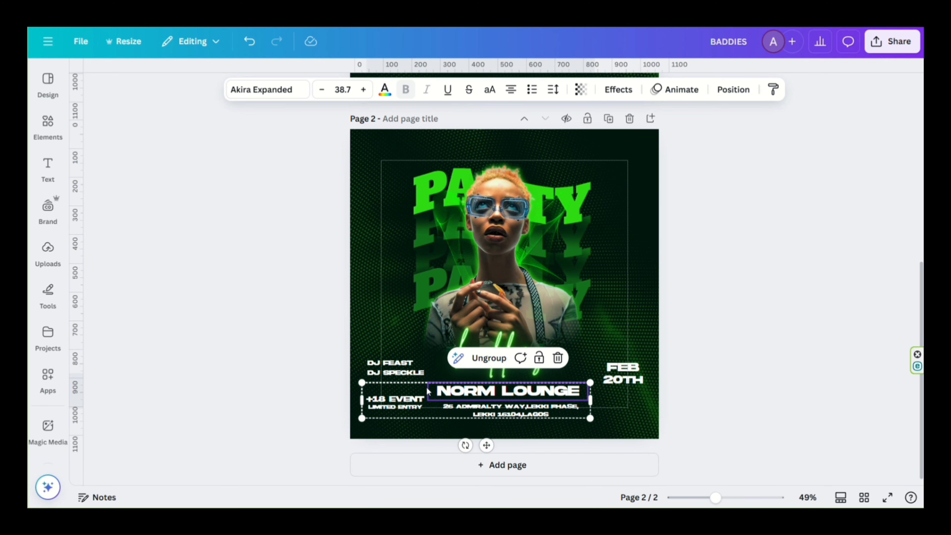
{"action": "left_click", "coordinate": [486, 358]}
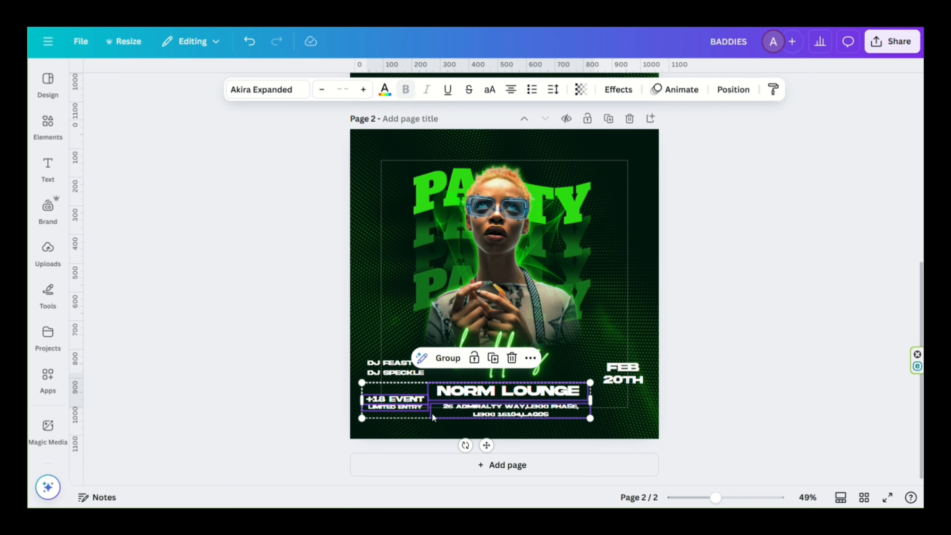
{"action": "left_click", "coordinate": [329, 396]}
{"action": "left_click", "coordinate": [483, 390]}
{"action": "left_click", "coordinate": [495, 414]}
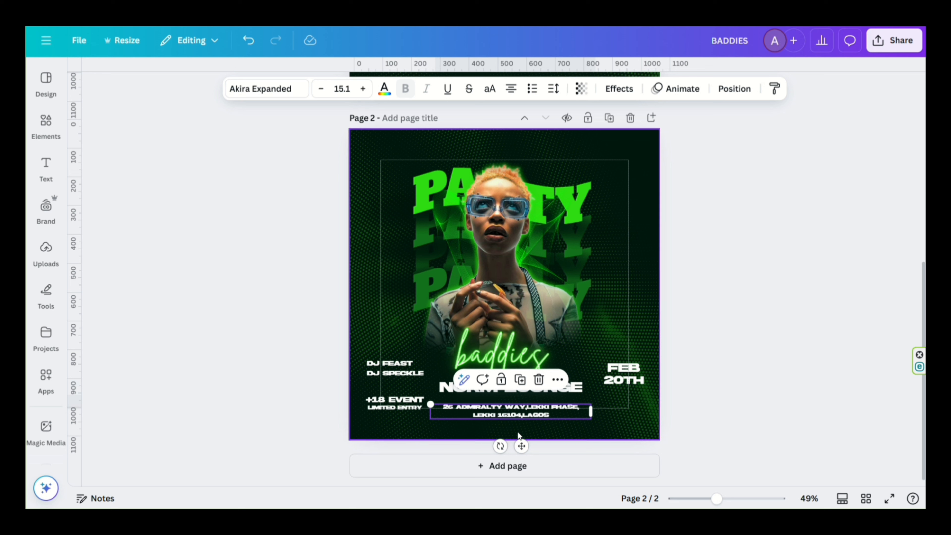
{"action": "left_click_drag", "start_coordinate": [521, 445], "coordinate": [521, 441]}
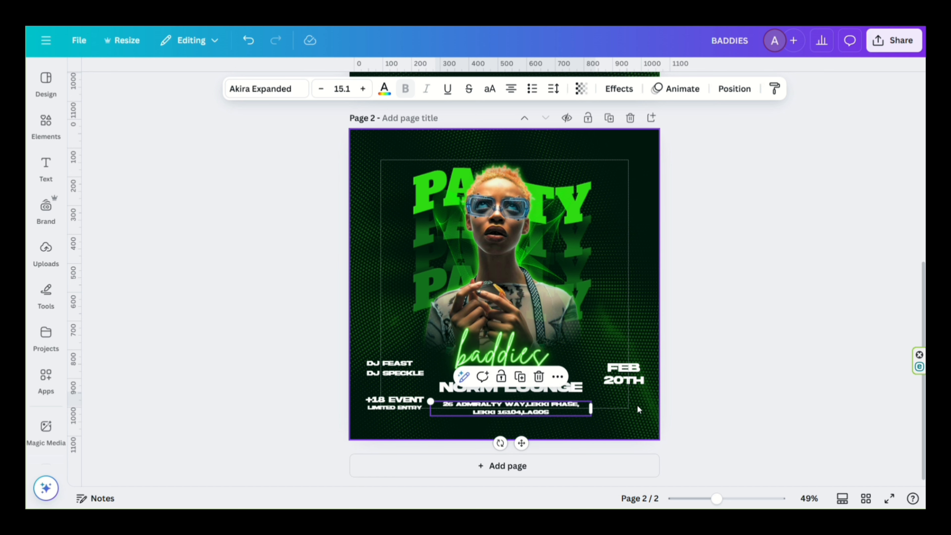
{"action": "left_click", "coordinate": [684, 361]}
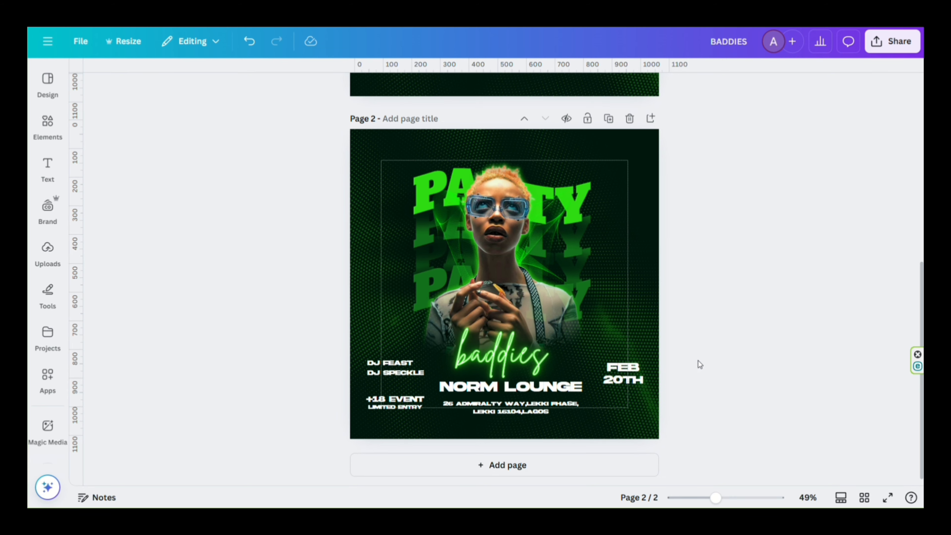